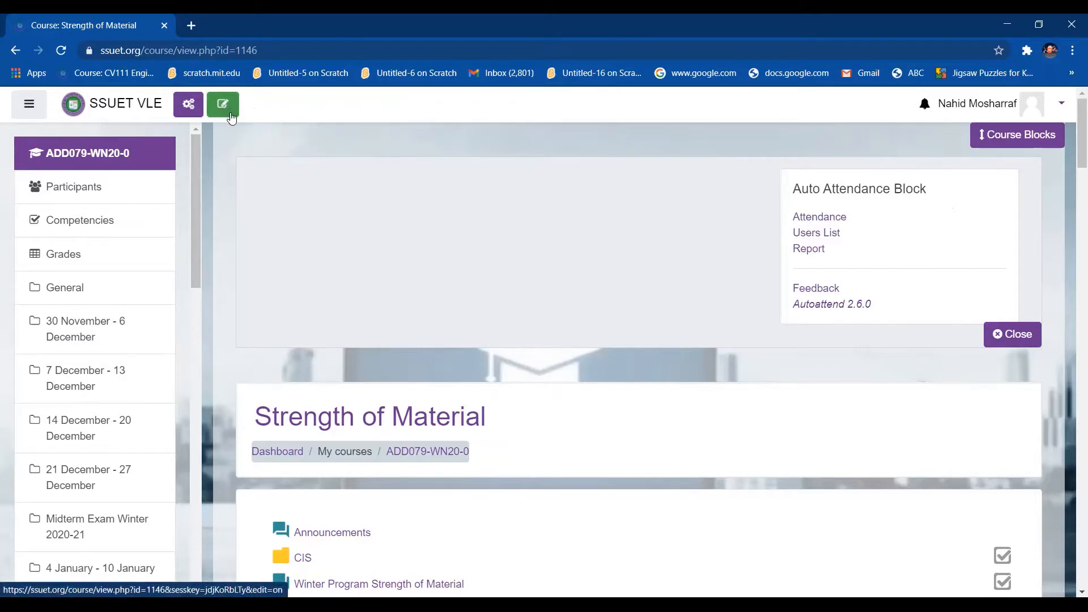
# Turn on editing for the Strength of Material course and show its course blocks.
pyautogui.click(231, 115)
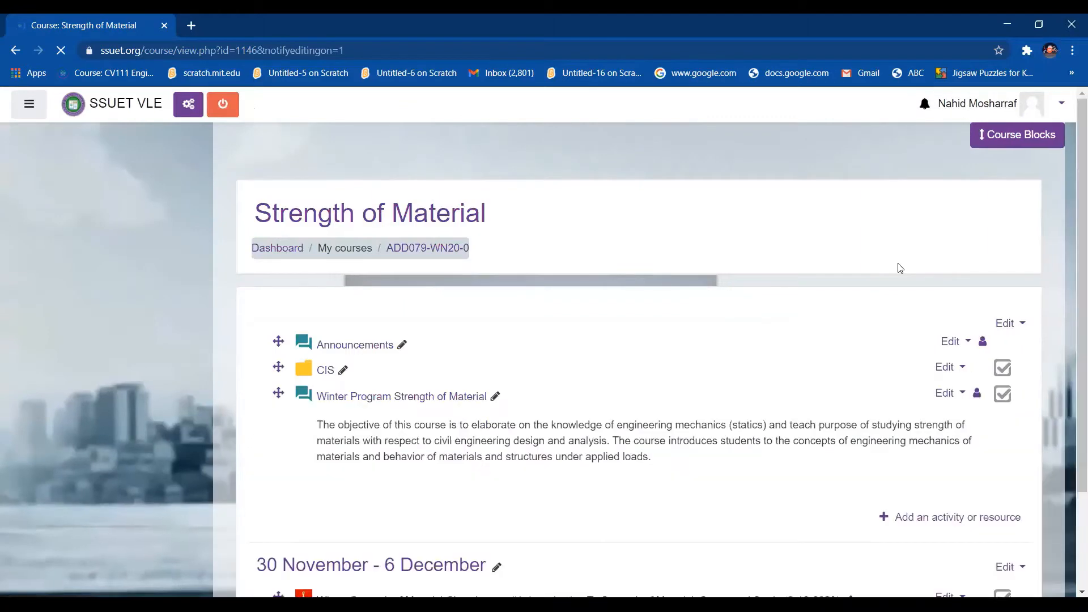
pyautogui.click(1032, 140)
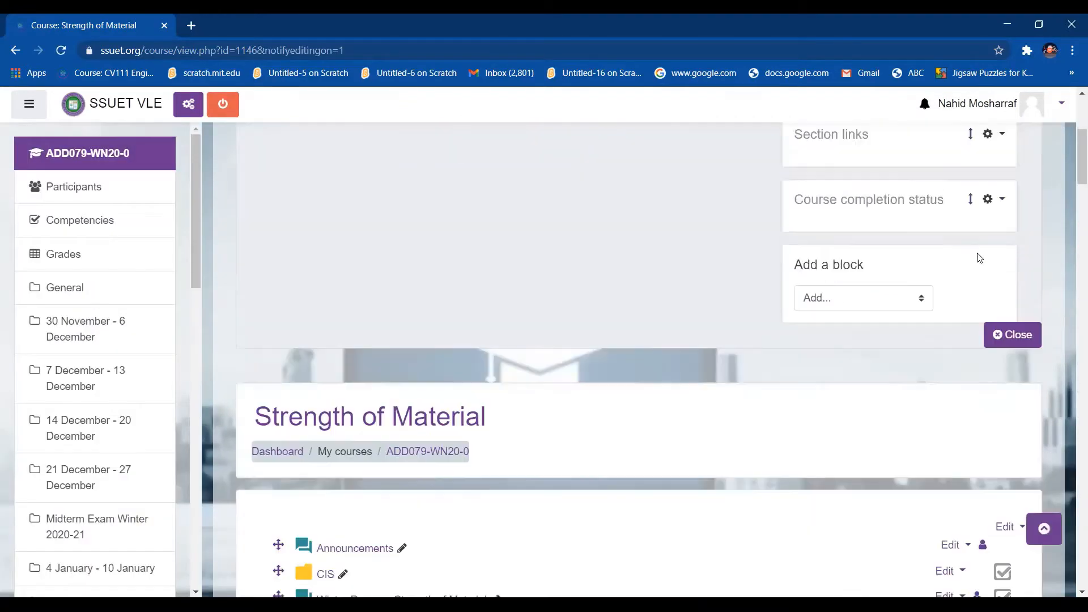
pyautogui.scroll(5, 723, 337)
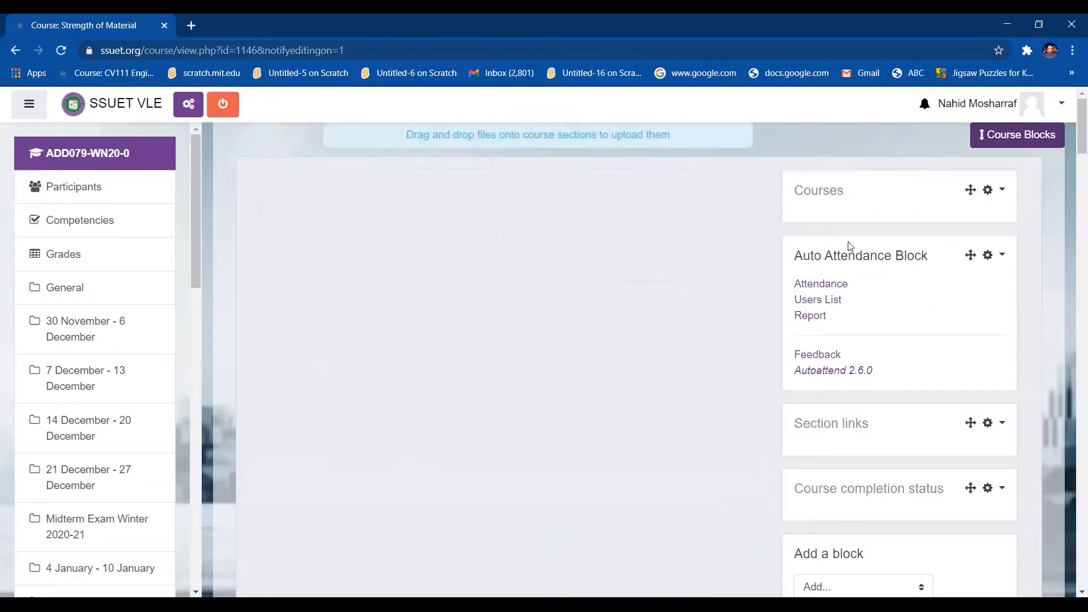
pyautogui.scroll(-3, 1003, 357)
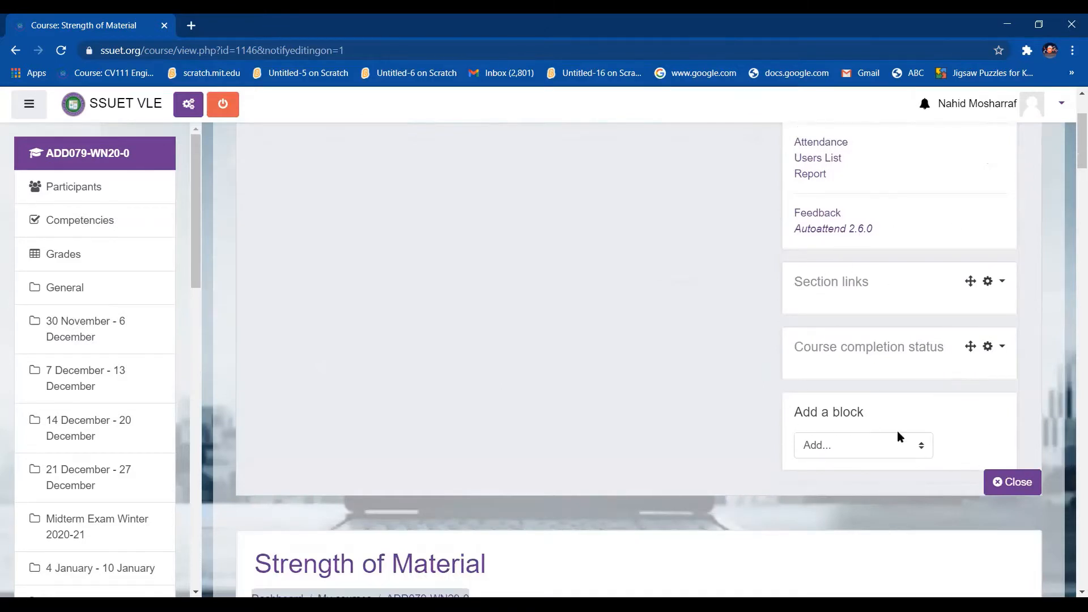
# Look through the list of block types that can be added to the course.
pyautogui.click(923, 445)
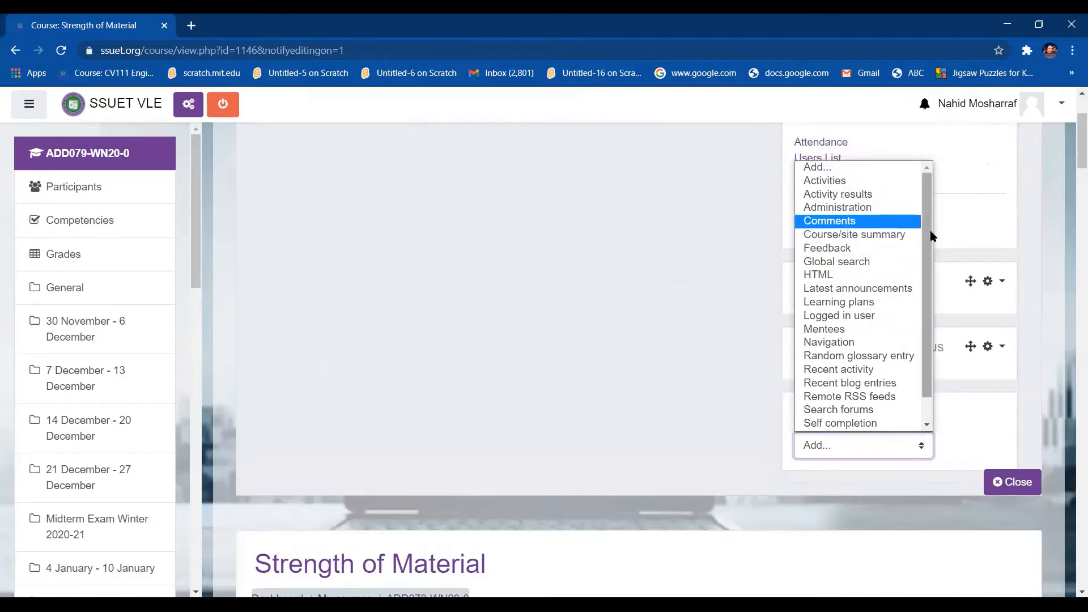
pyautogui.scroll(-1, 928, 272)
pyautogui.scroll(1, 933, 198)
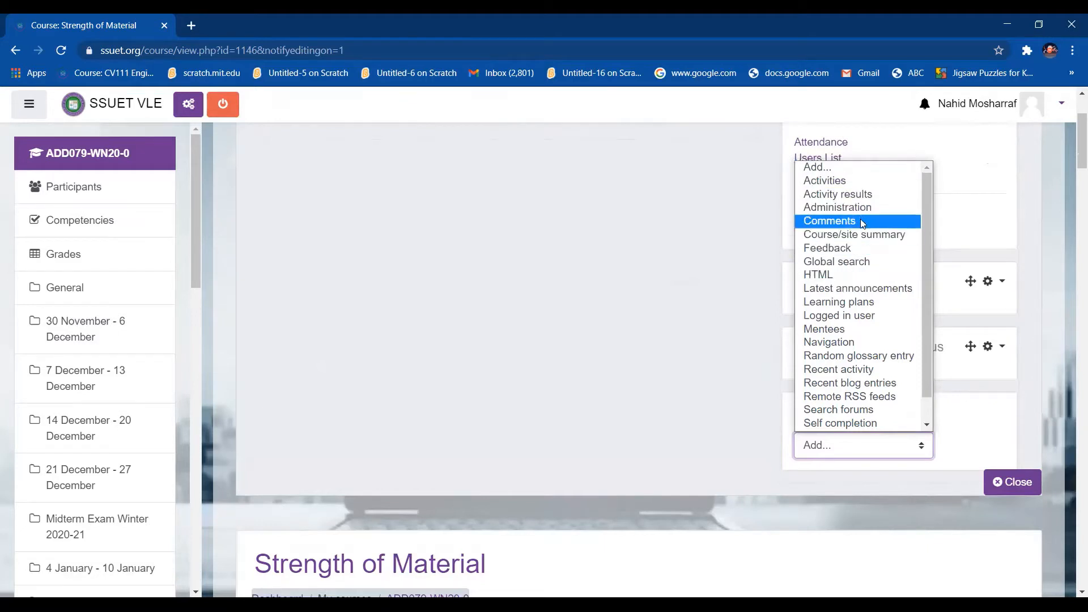
pyautogui.scroll(-1, 865, 397)
pyautogui.click(710, 378)
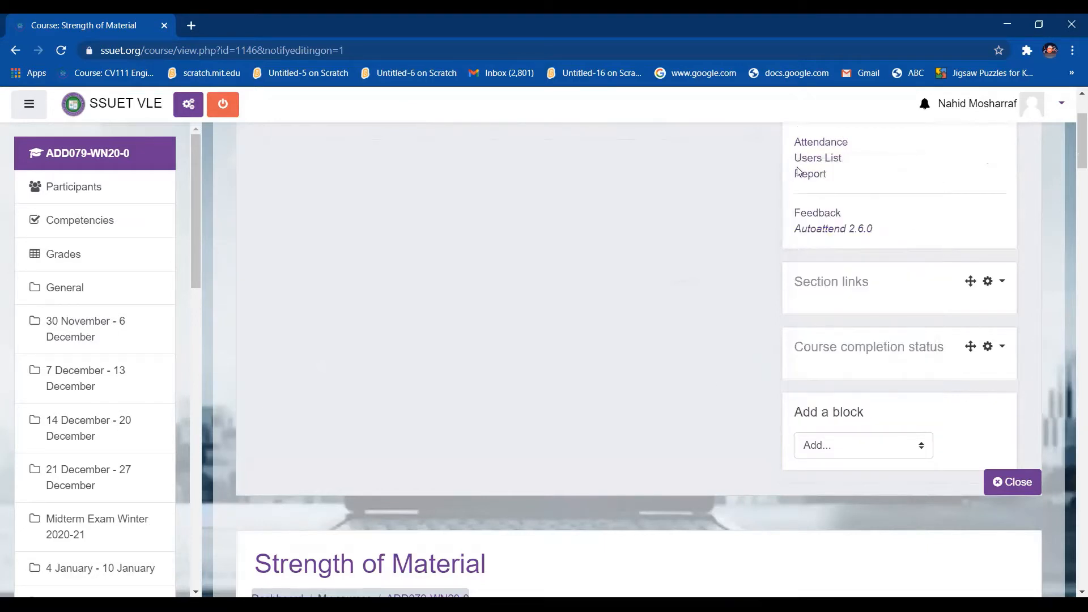
# Move the Auto Attendance Block into the empty middle column and back to the Courses column, below Section links.
pyautogui.scroll(3, 1003, 378)
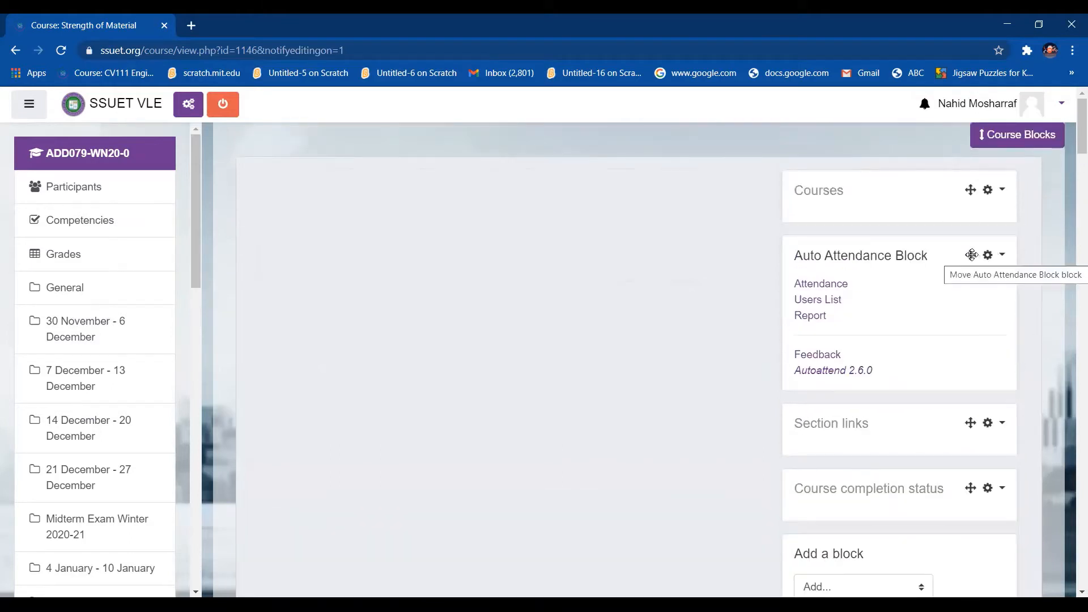
pyautogui.moveTo(973, 255); pyautogui.dragTo(711, 190)
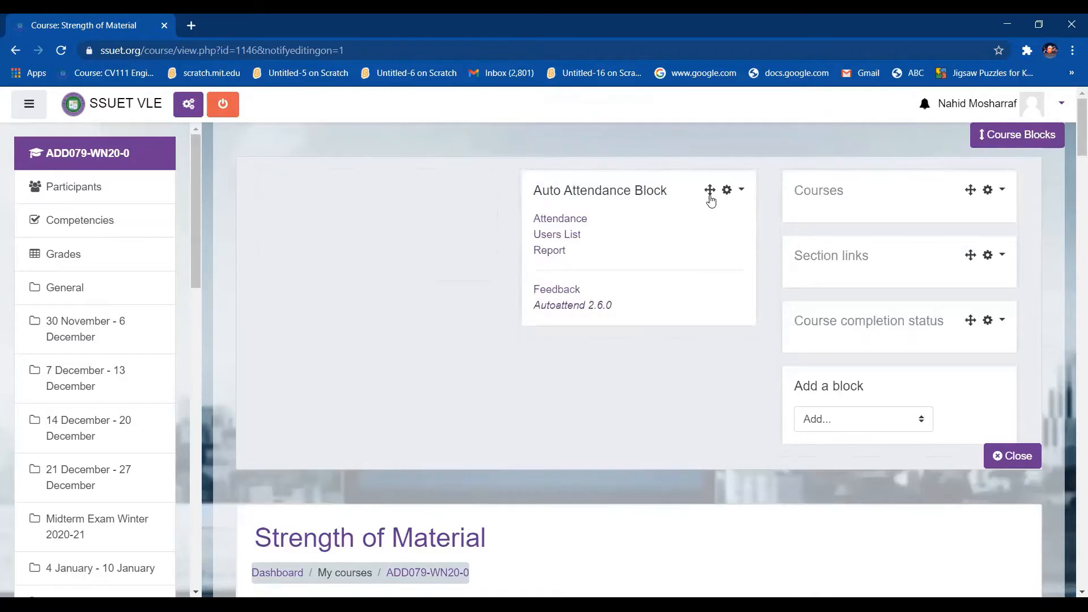
pyautogui.moveTo(710, 190); pyautogui.dragTo(975, 244)
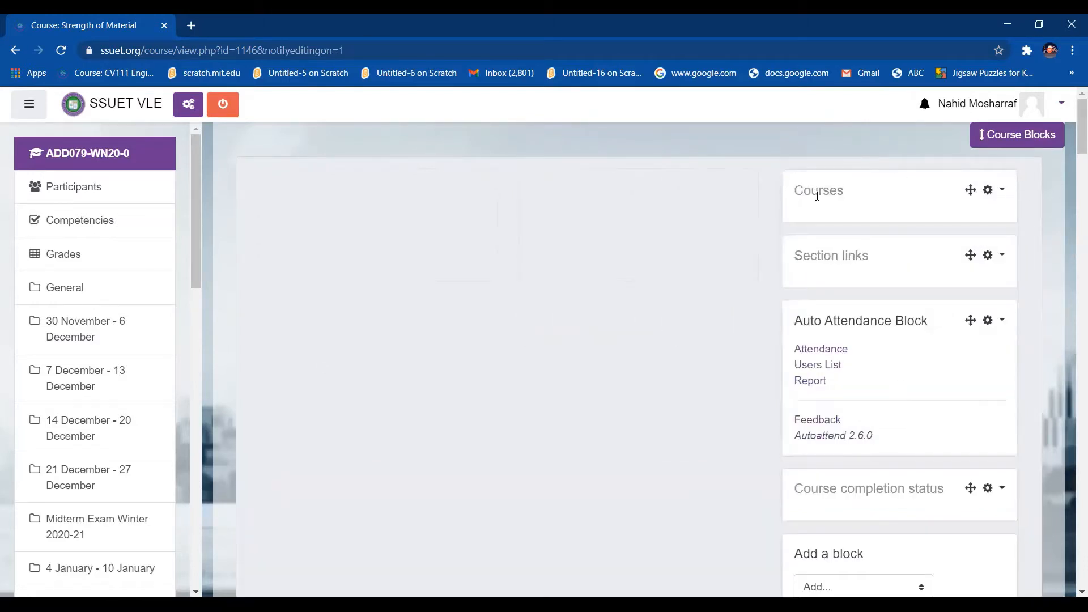
# Examine the management options of the Auto Attendance Block and the list of blocks available to add.
pyautogui.click(1002, 322)
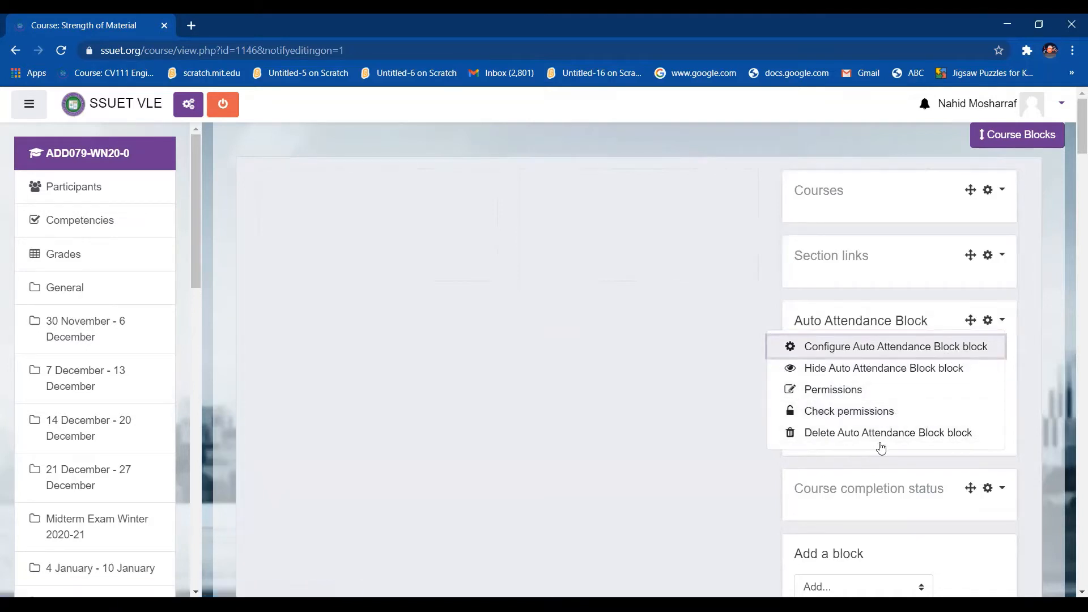
pyautogui.click(593, 395)
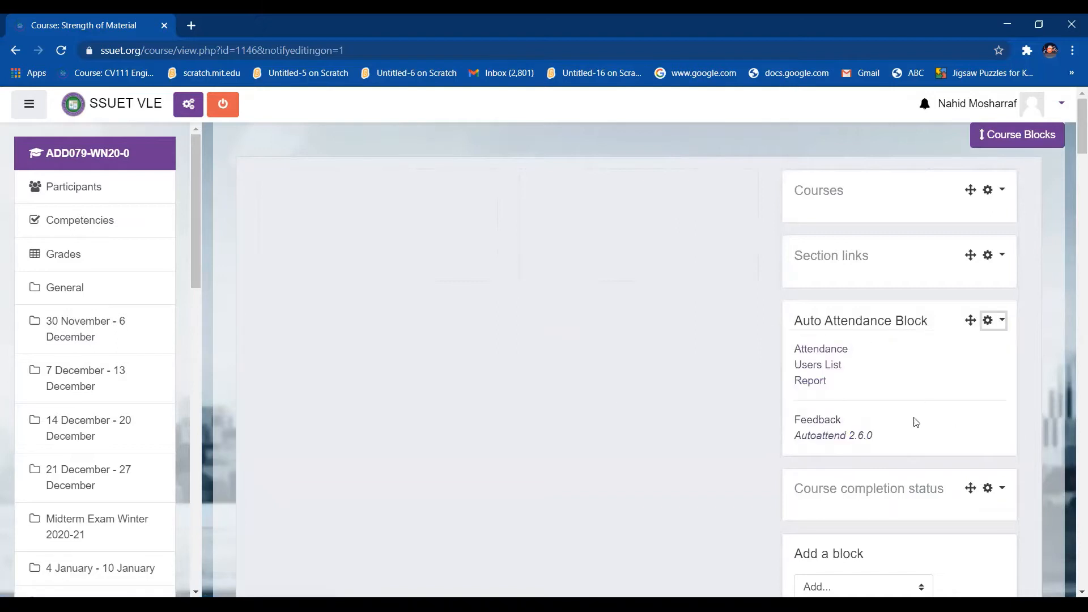
pyautogui.scroll(-3, 892, 432)
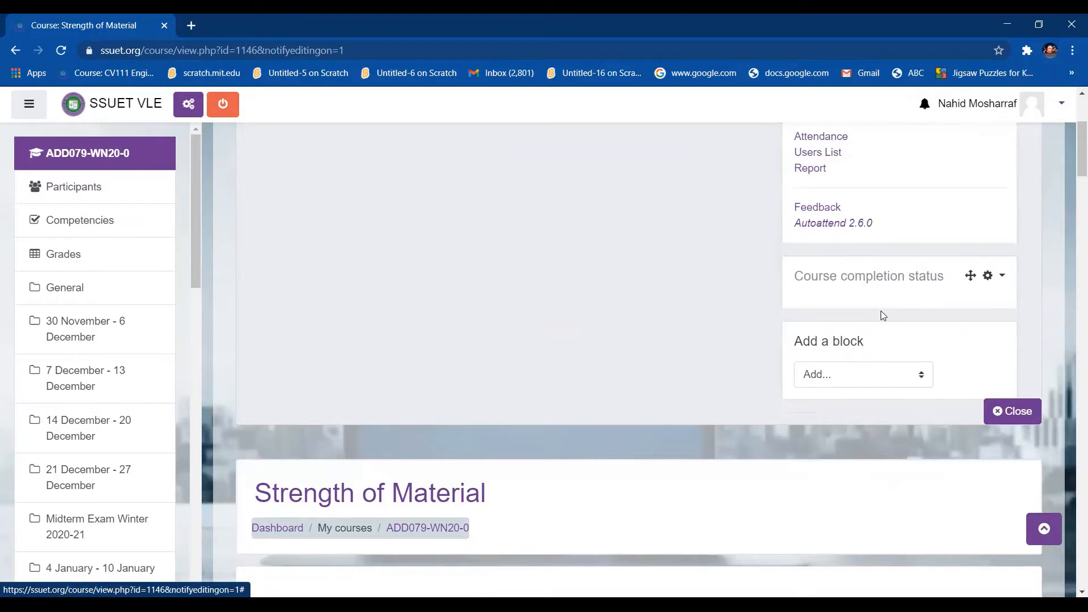
pyautogui.scroll(3, 888, 295)
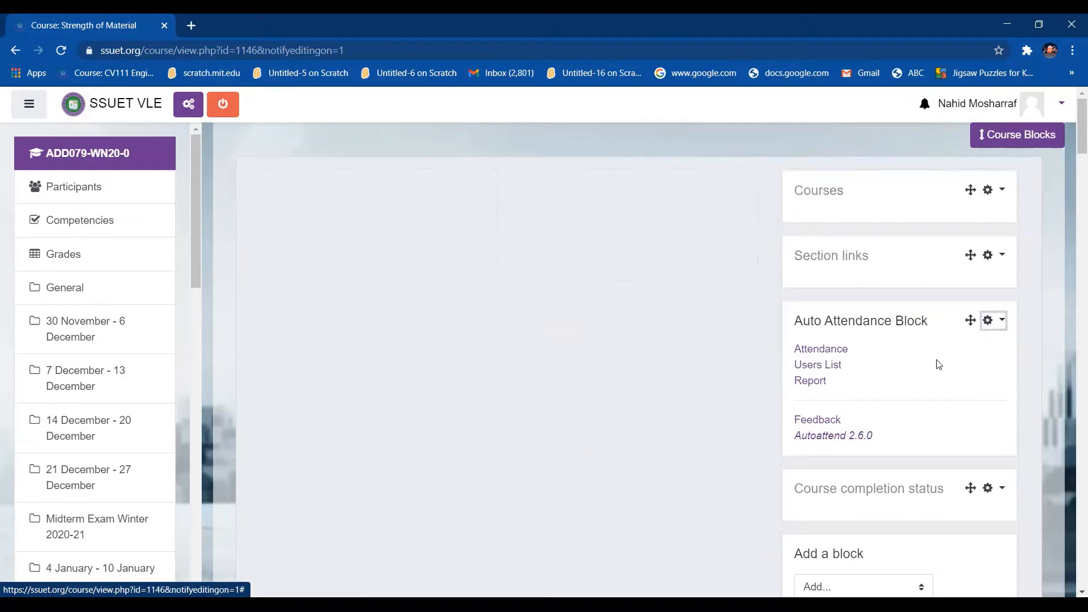
pyautogui.scroll(-3, 941, 361)
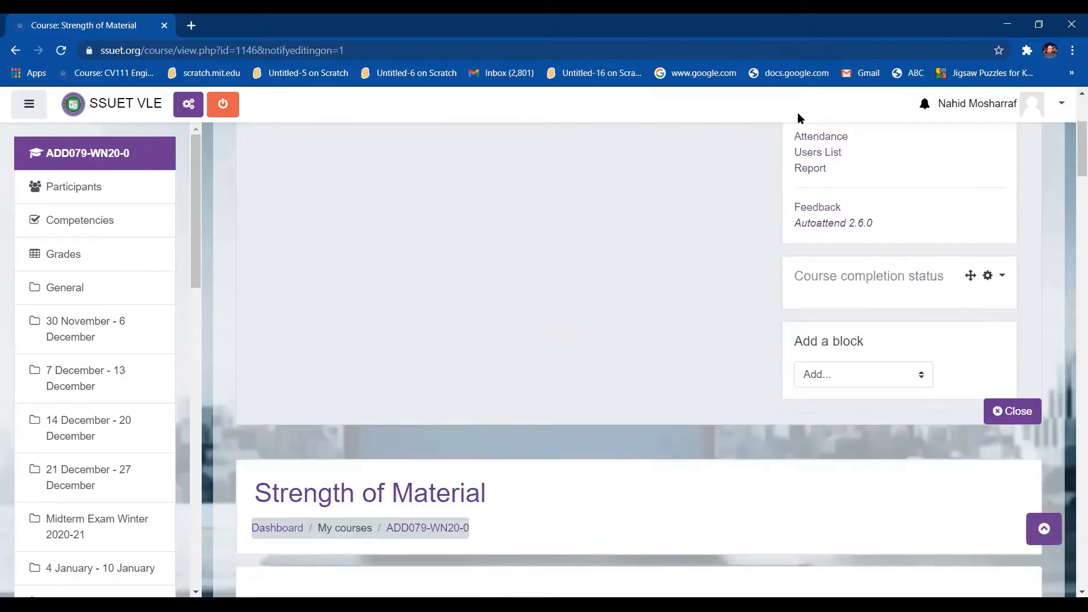
pyautogui.click(921, 374)
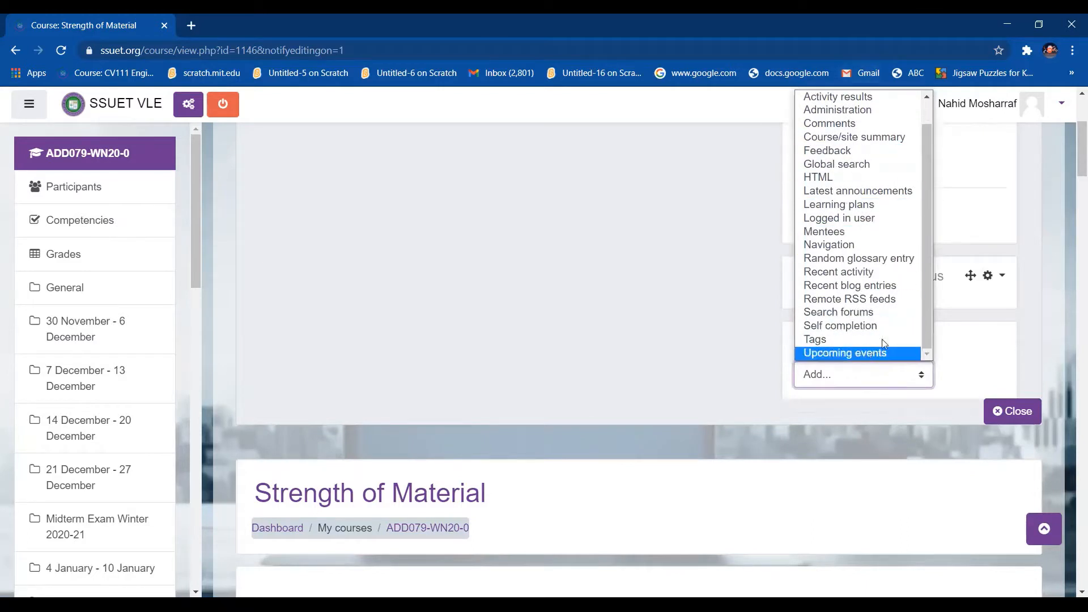
pyautogui.click(635, 311)
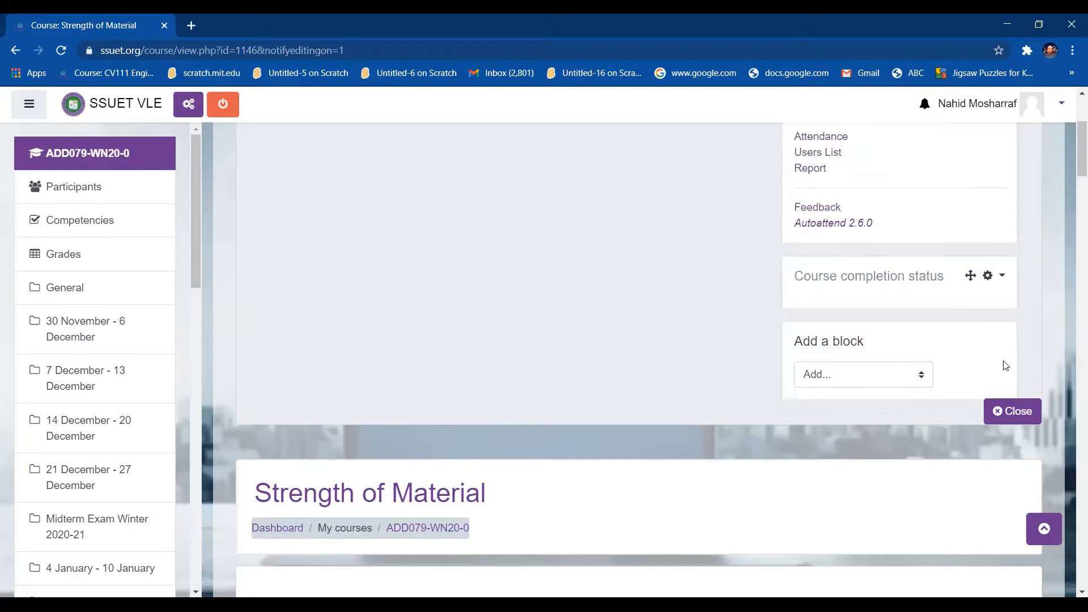
pyautogui.scroll(4, 623, 296)
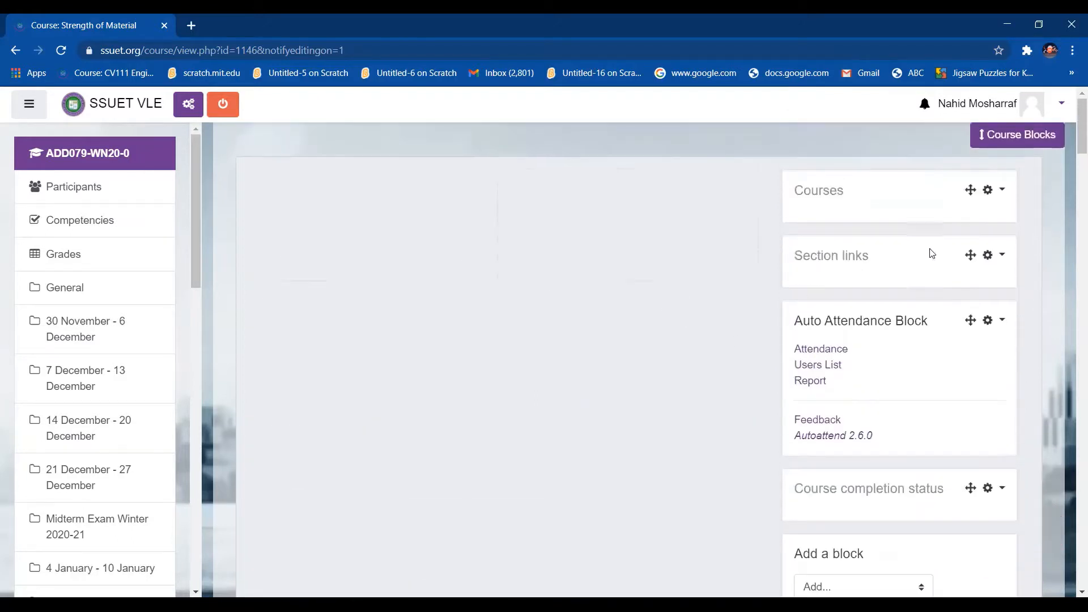
# Turn off course editing and review the session list on the Auto Attendance Block's Attendance page.
pyautogui.click(222, 108)
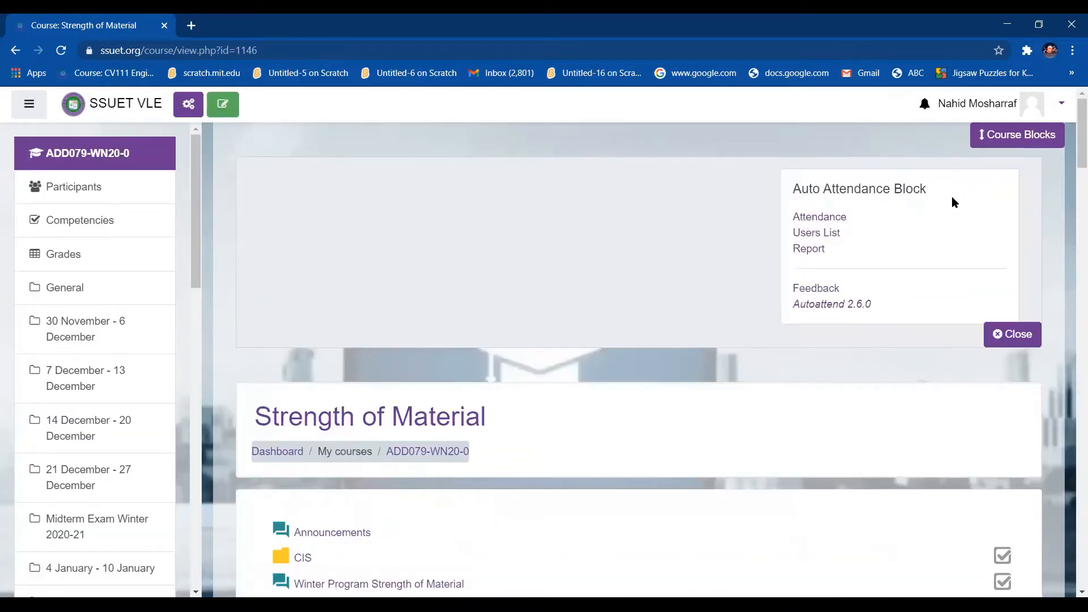
pyautogui.click(841, 226)
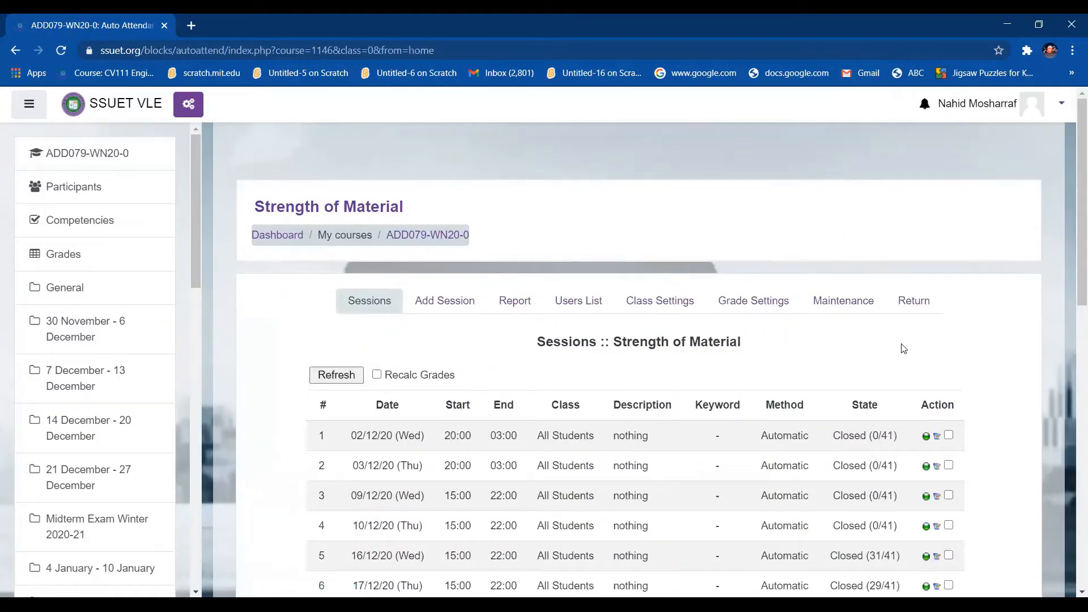
pyautogui.scroll(-12, 904, 348)
pyautogui.scroll(5, 903, 344)
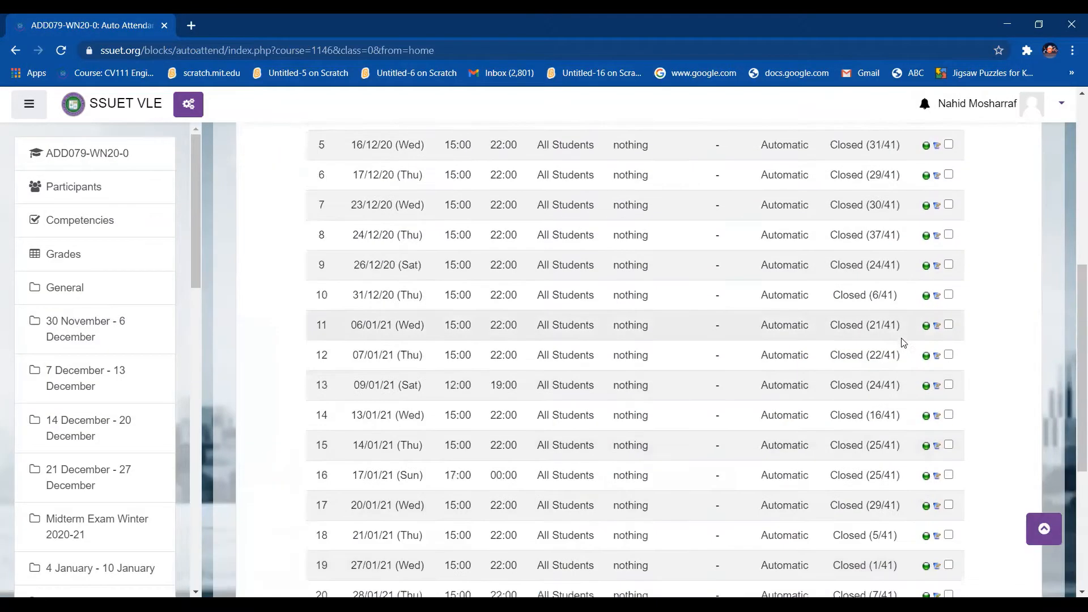
pyautogui.scroll(6, 904, 343)
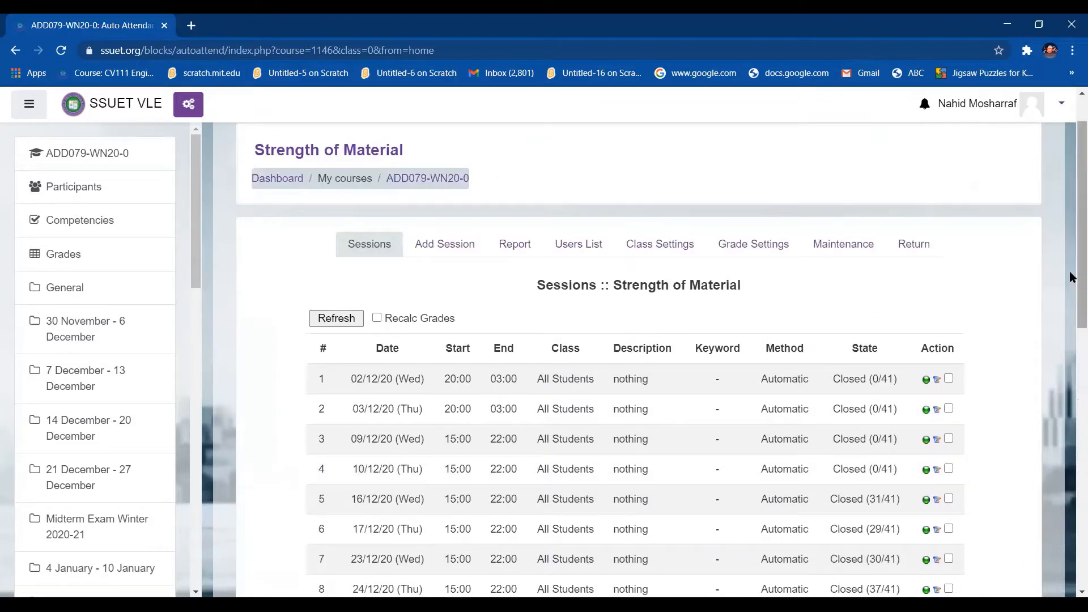
pyautogui.scroll(-10, 1071, 277)
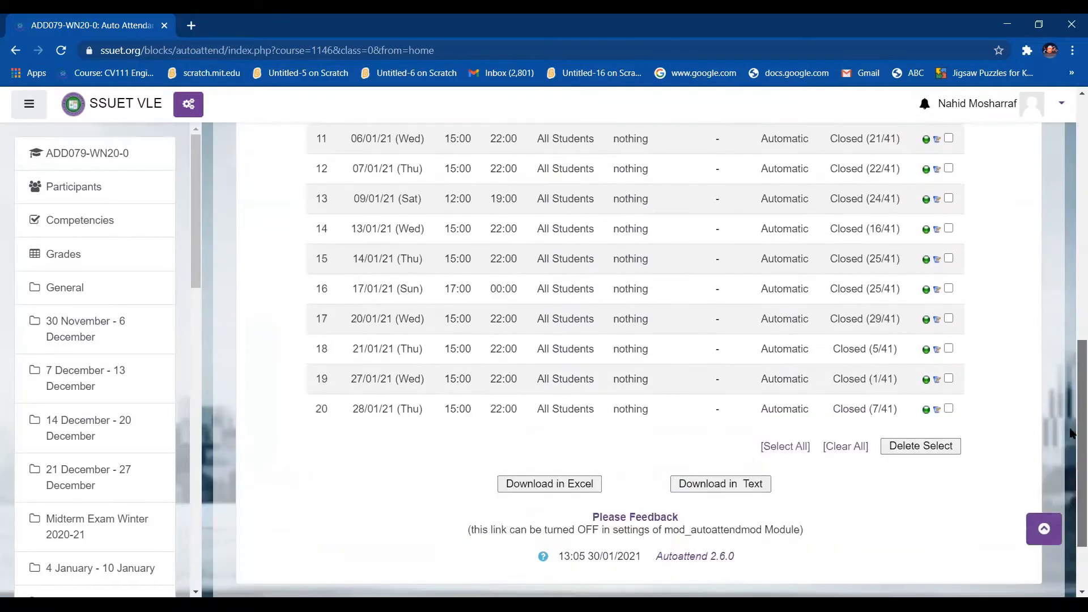
pyautogui.scroll(9, 1071, 283)
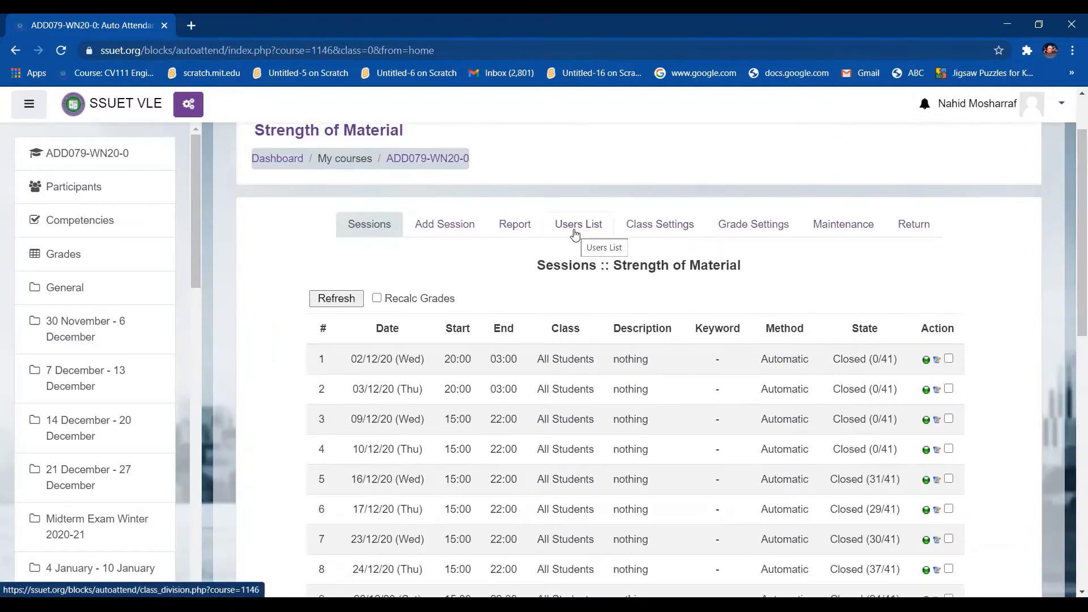
# Open the attendance Users List and review the enrolled students and their class assignments.
pyautogui.click(578, 234)
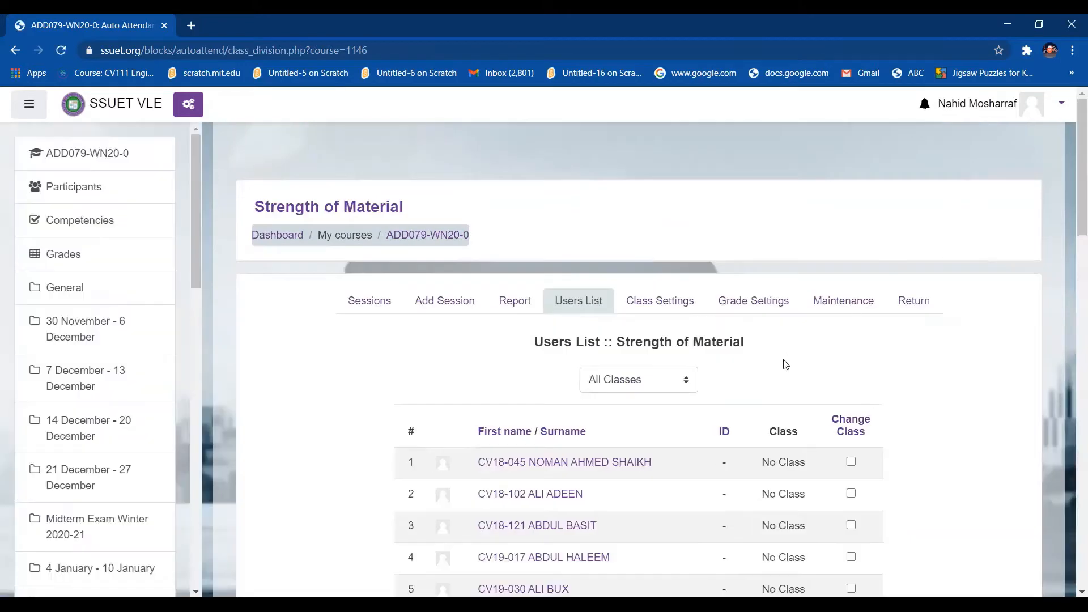
pyautogui.scroll(-3, 911, 438)
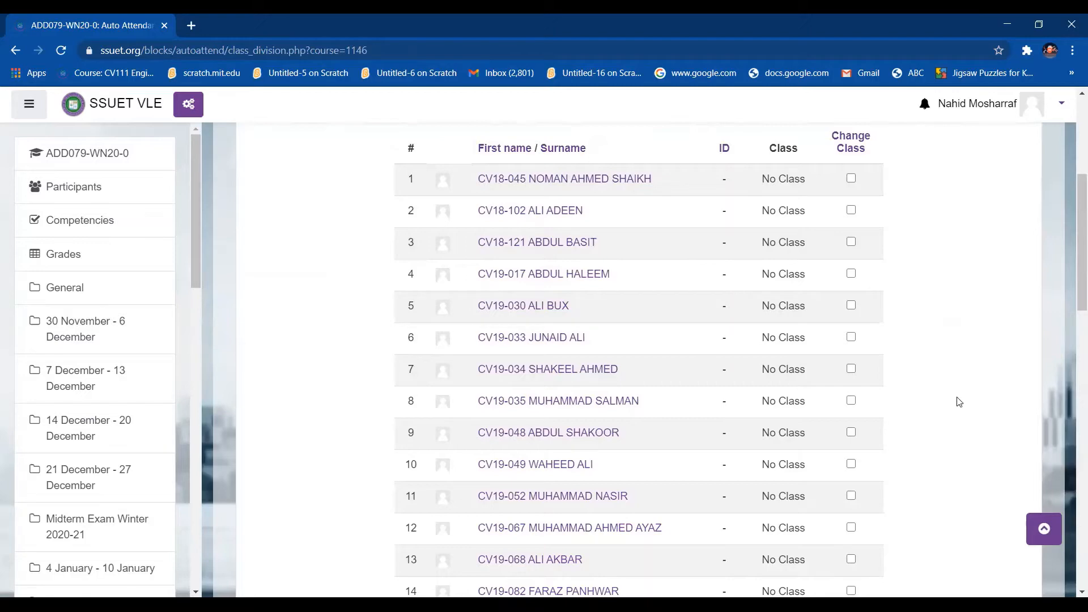
pyautogui.scroll(-5, 959, 397)
pyautogui.scroll(9, 957, 385)
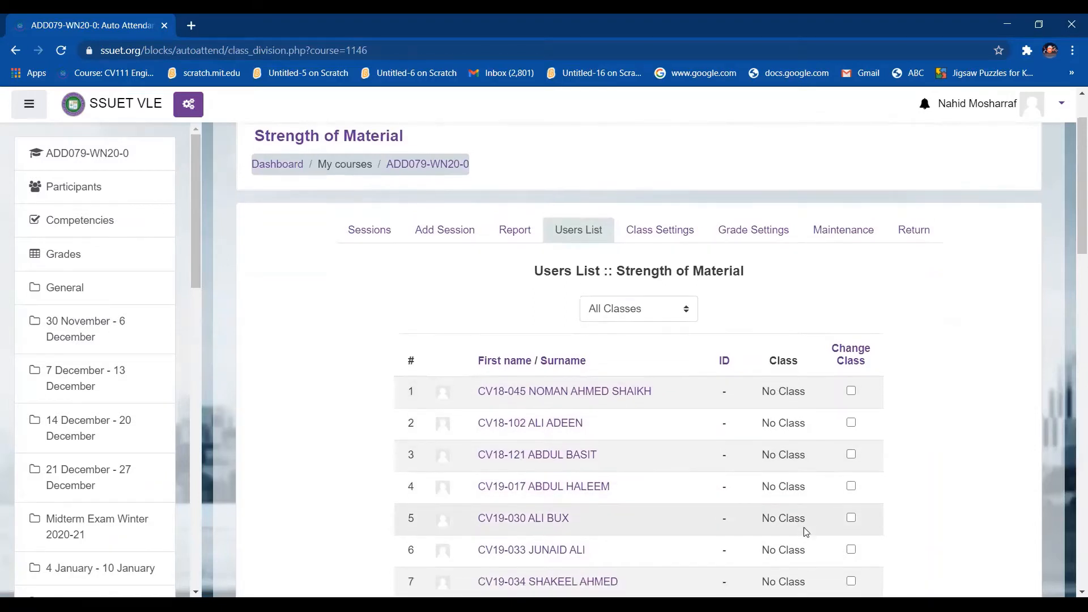
pyautogui.scroll(-5, 803, 527)
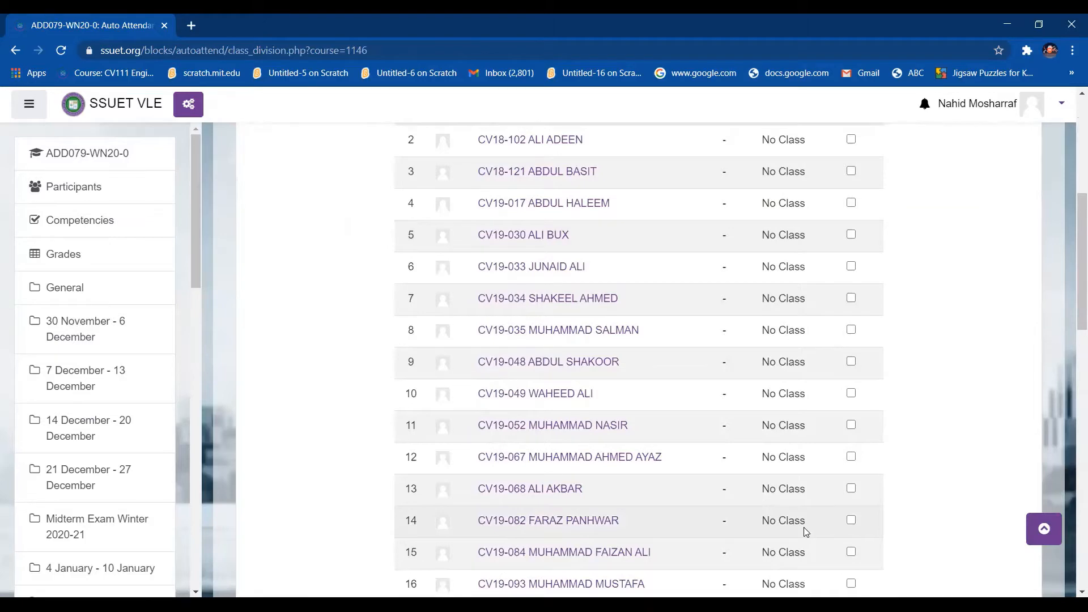
pyautogui.scroll(6, 761, 488)
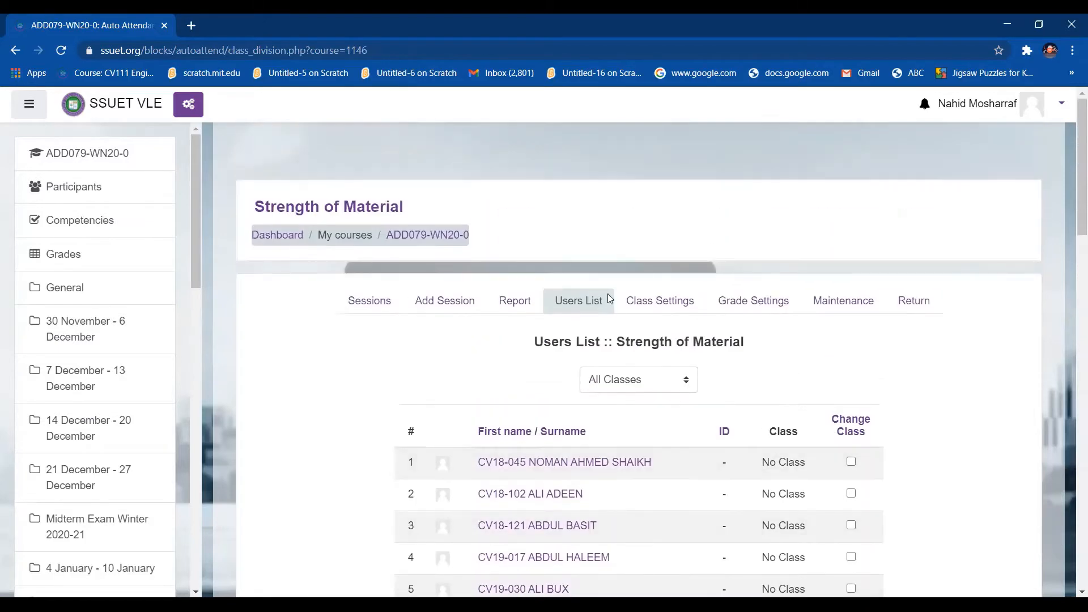
# Add a class named "Sec A" in the attendance Class Settings of the Strength of Material course.
pyautogui.click(660, 301)
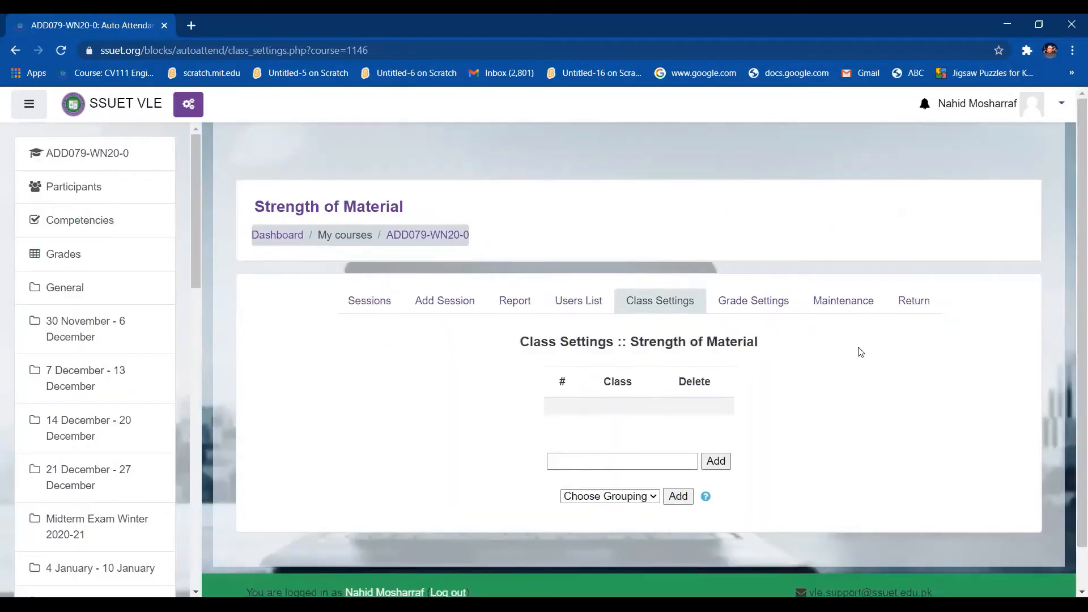
pyautogui.scroll(-1, 800, 490)
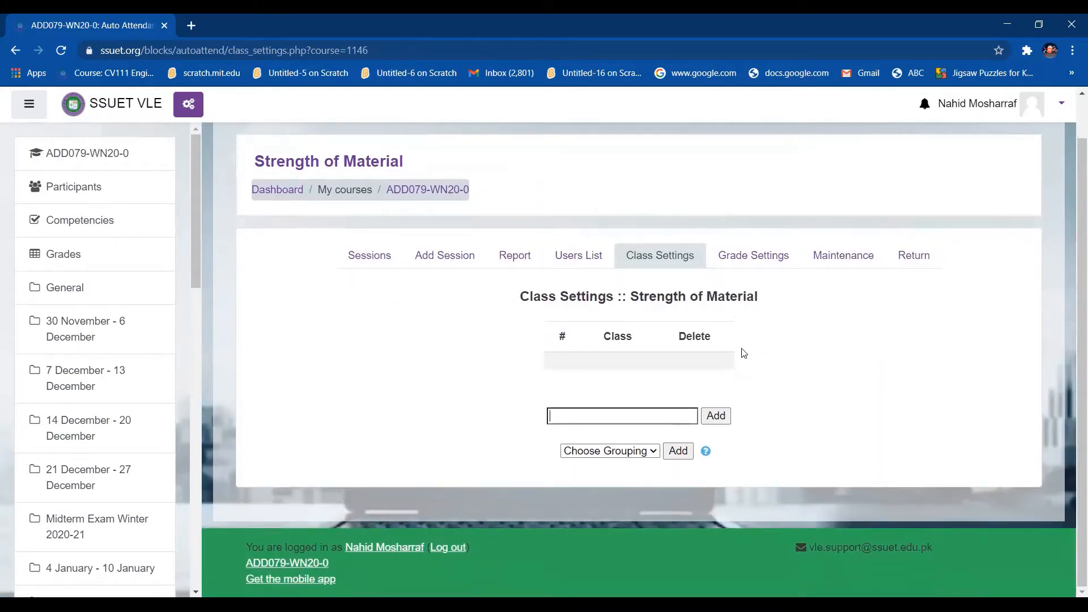
pyautogui.hotkey('ctrl', 's')
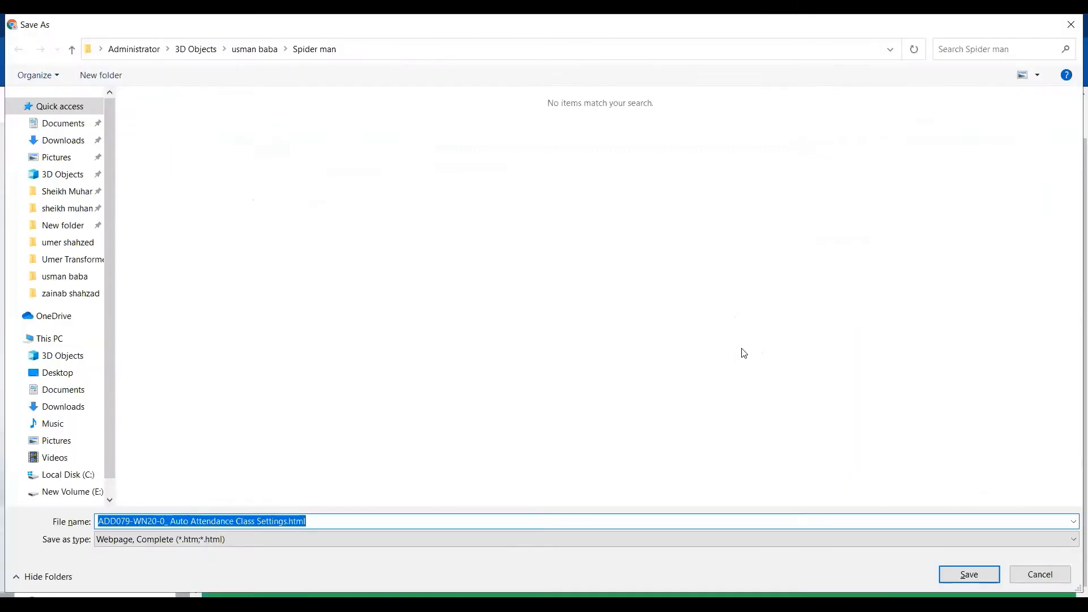
pyautogui.click(1071, 24)
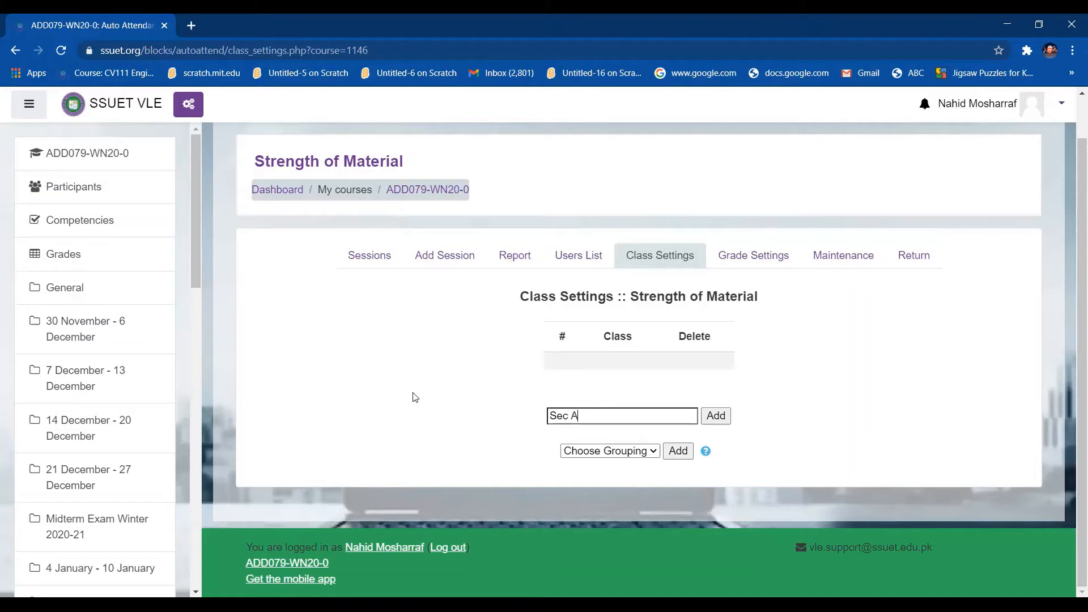
pyautogui.click(717, 417)
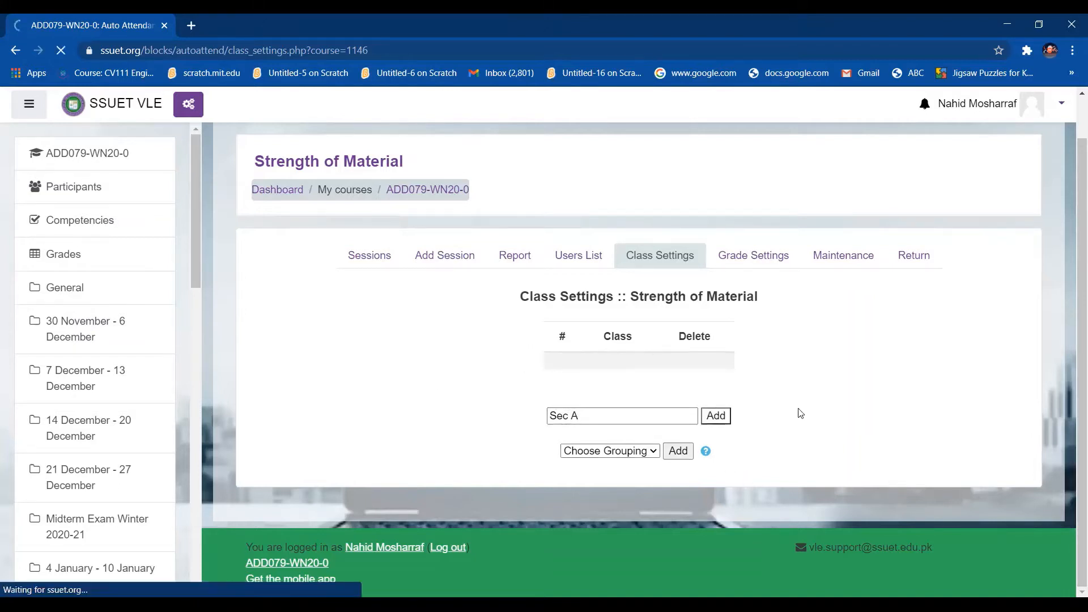
pyautogui.scroll(-2, 836, 472)
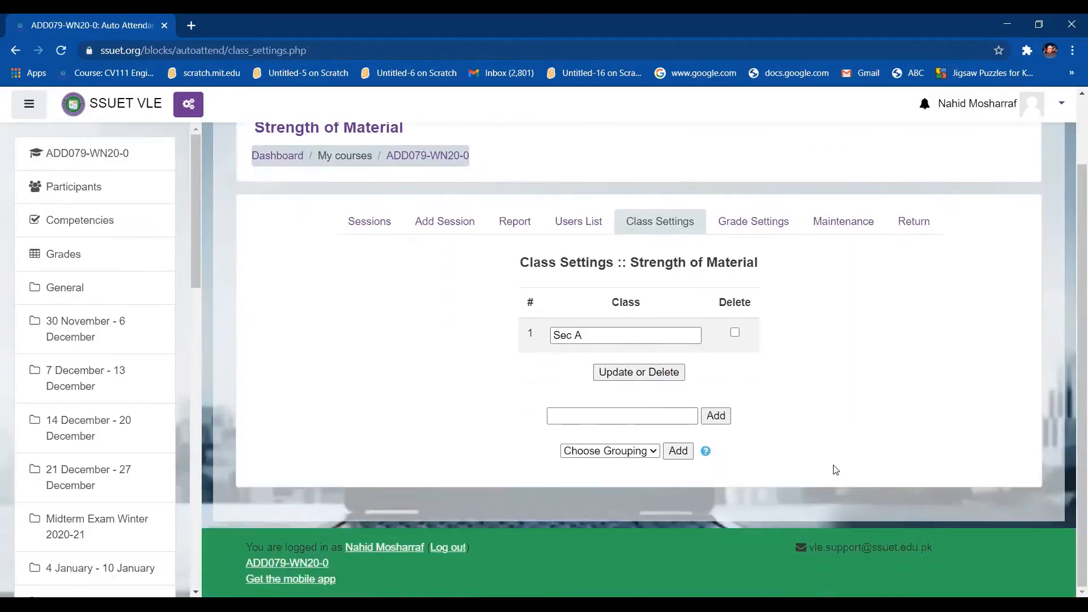
# Review the grouping, add and delete options in Class Settings, and check the class filter choices in the Users List.
pyautogui.click(656, 452)
pyautogui.click(657, 452)
pyautogui.click(580, 417)
pyautogui.click(734, 334)
pyautogui.click(579, 220)
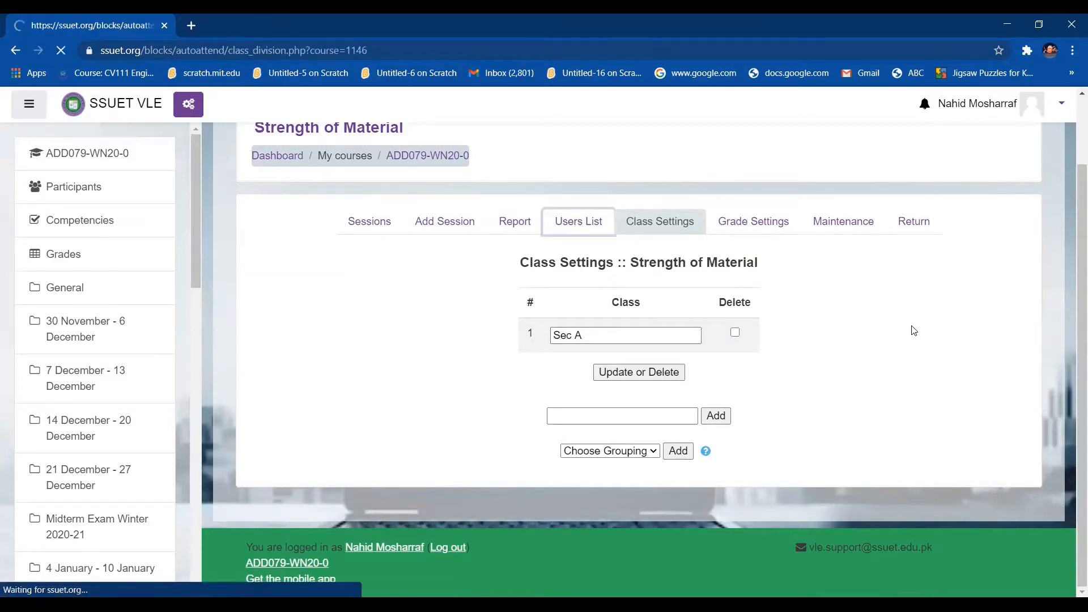
pyautogui.scroll(-3, 919, 335)
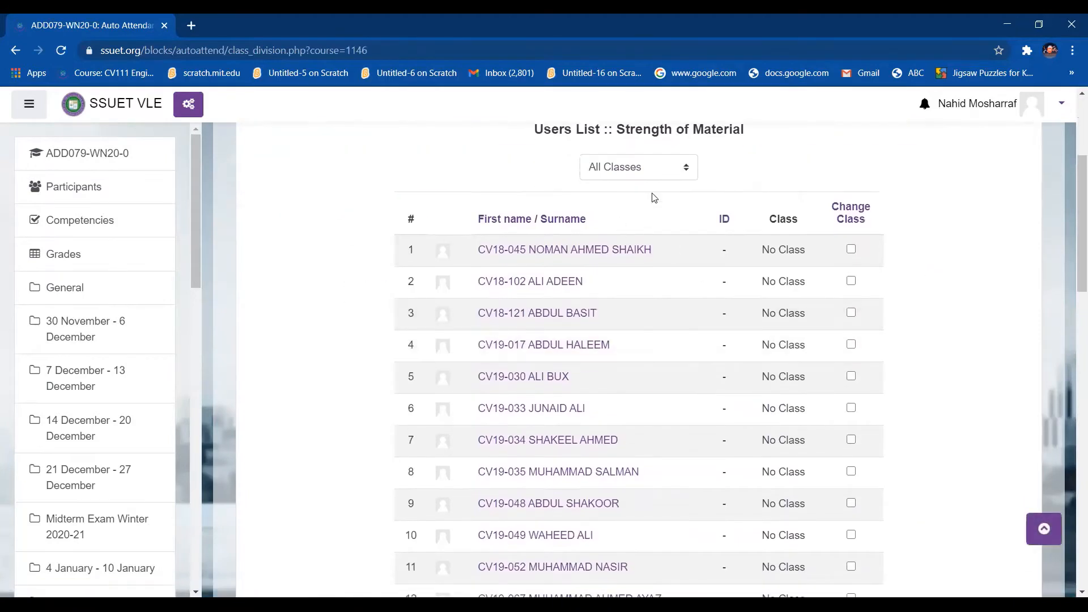
pyautogui.click(690, 169)
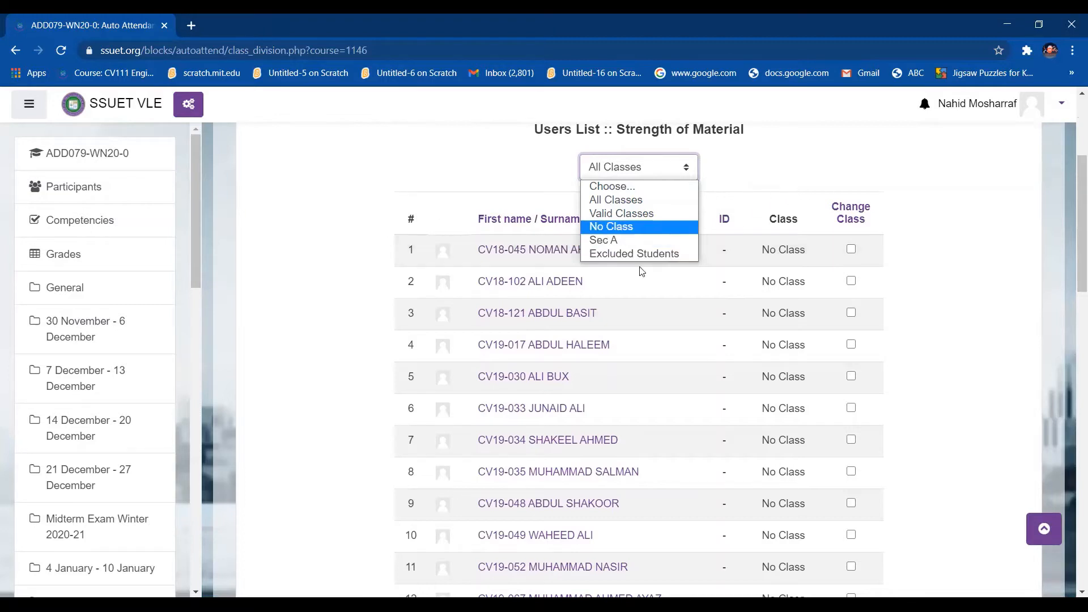
pyautogui.scroll(4, 815, 180)
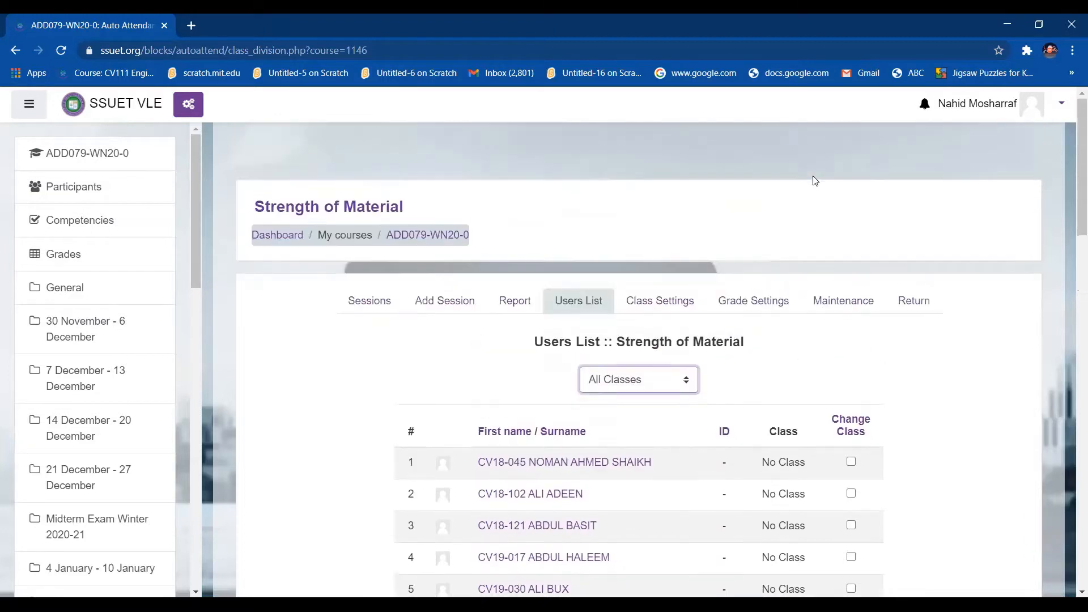
# Add a class named "Sec B" in the Class Settings of the Strength of Material course.
pyautogui.click(661, 302)
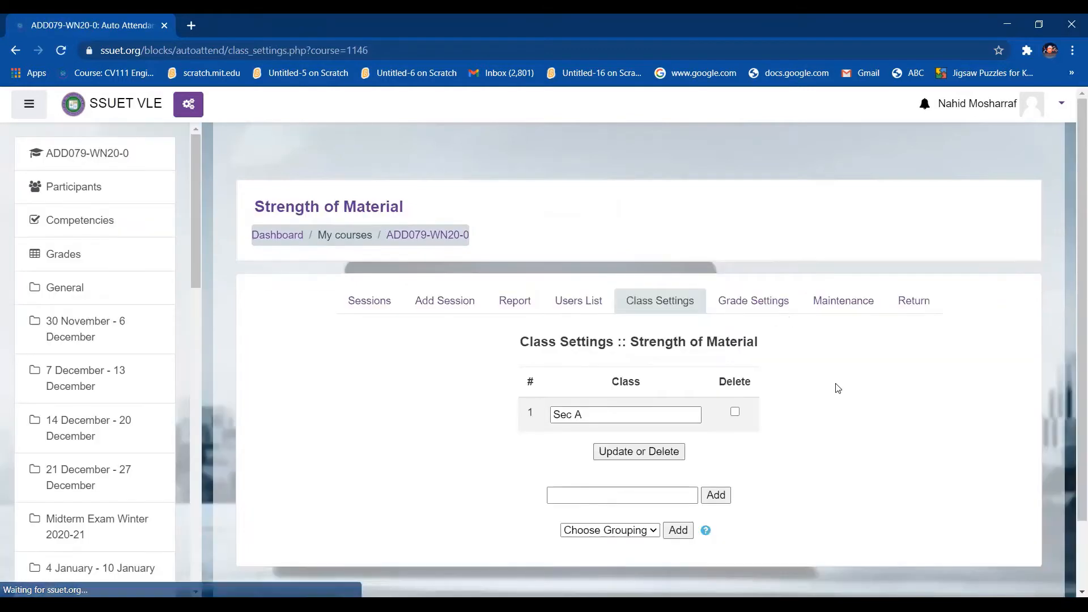
pyautogui.scroll(-2, 793, 381)
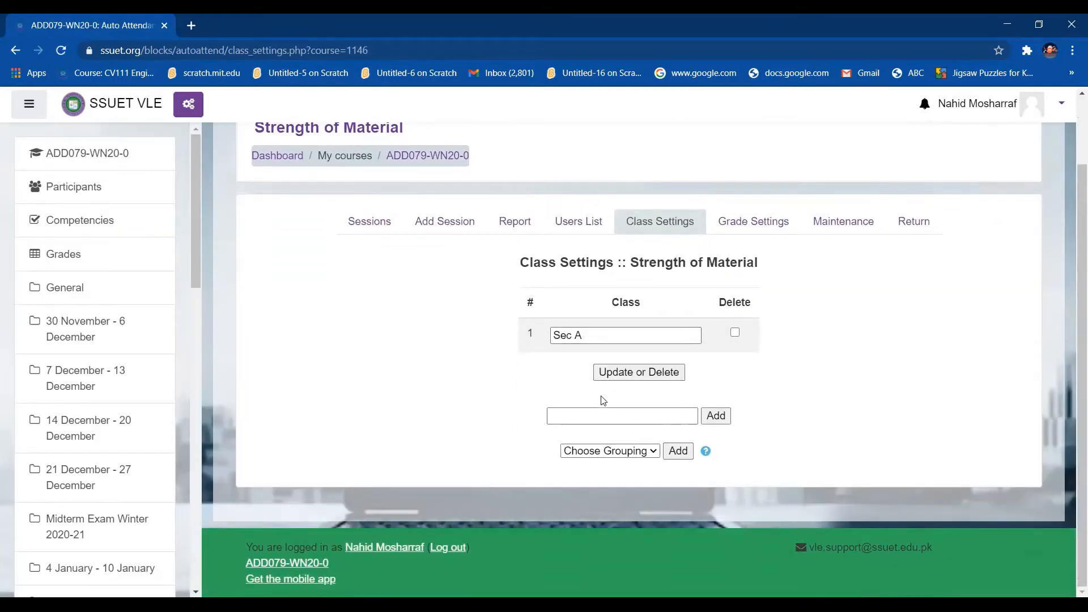
pyautogui.click(612, 415)
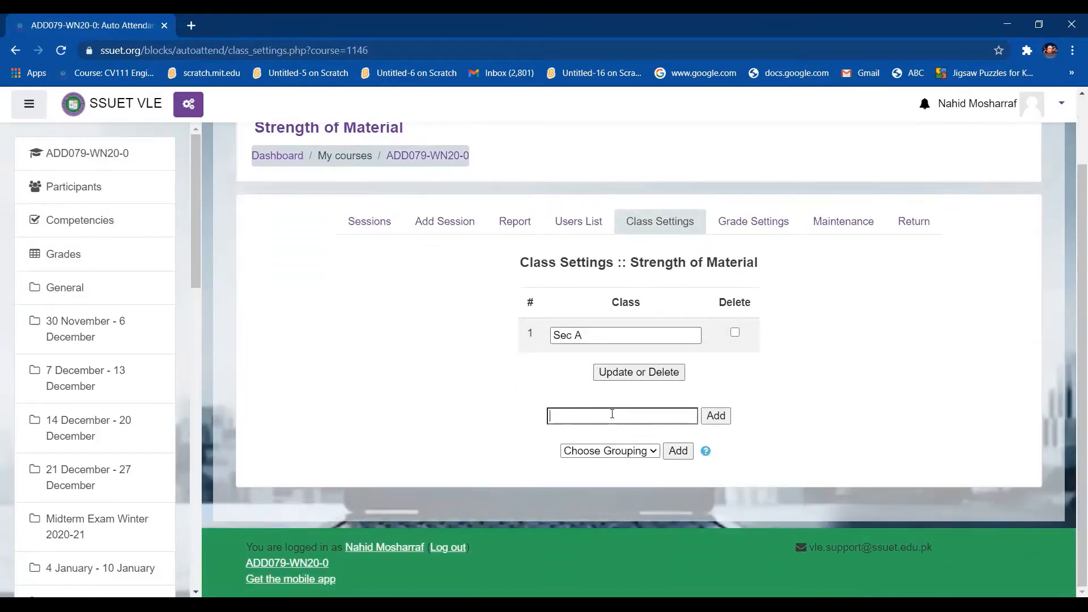
pyautogui.write('Sec B')
pyautogui.click(716, 416)
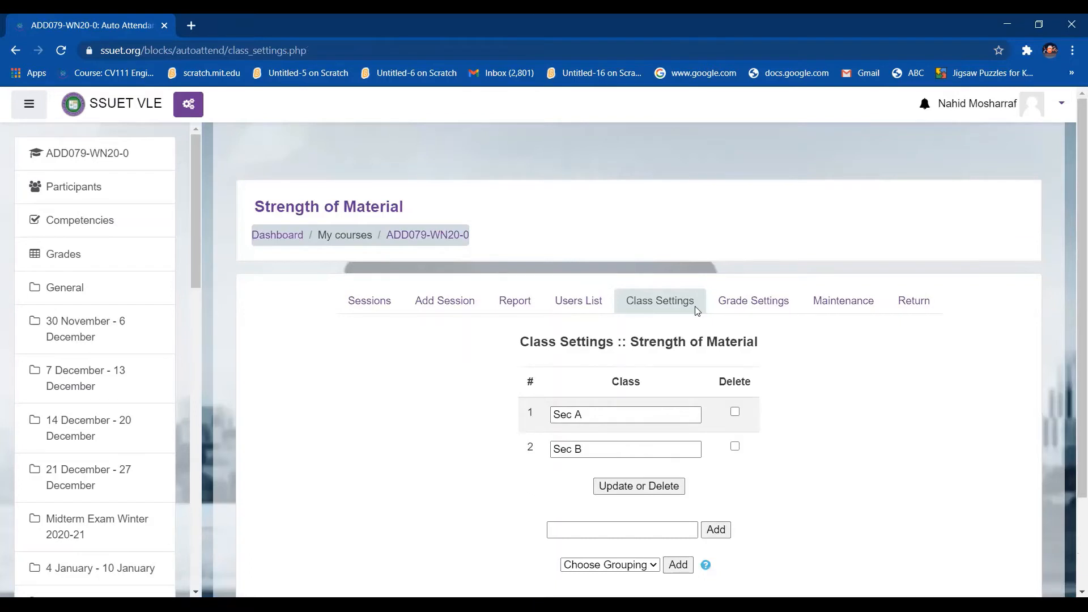
# Open the Users List, check the available class filters, and filter the students by Sec A.
pyautogui.click(594, 309)
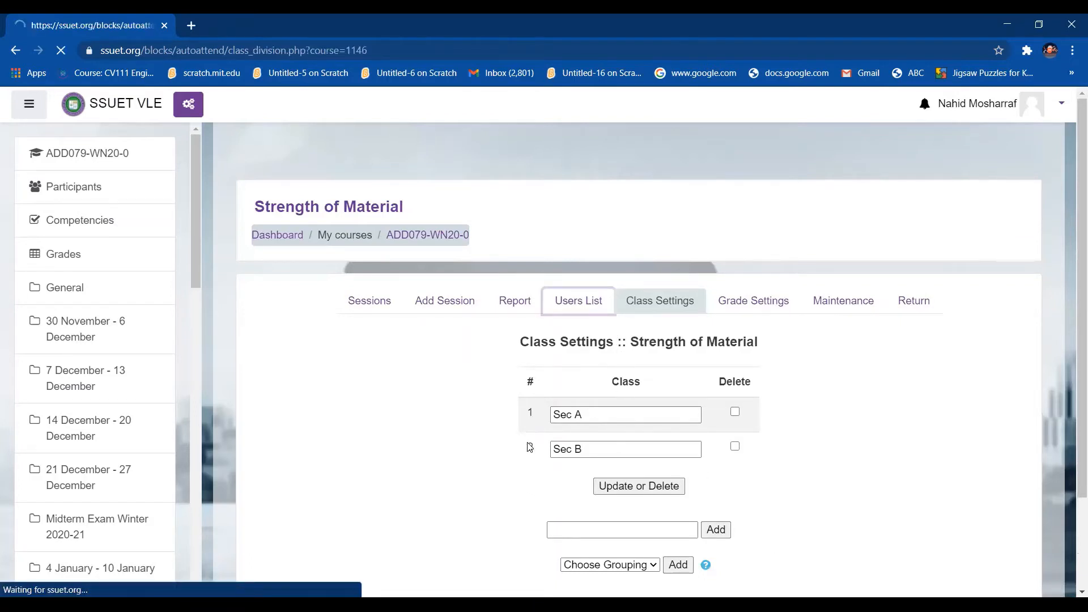
pyautogui.click(688, 383)
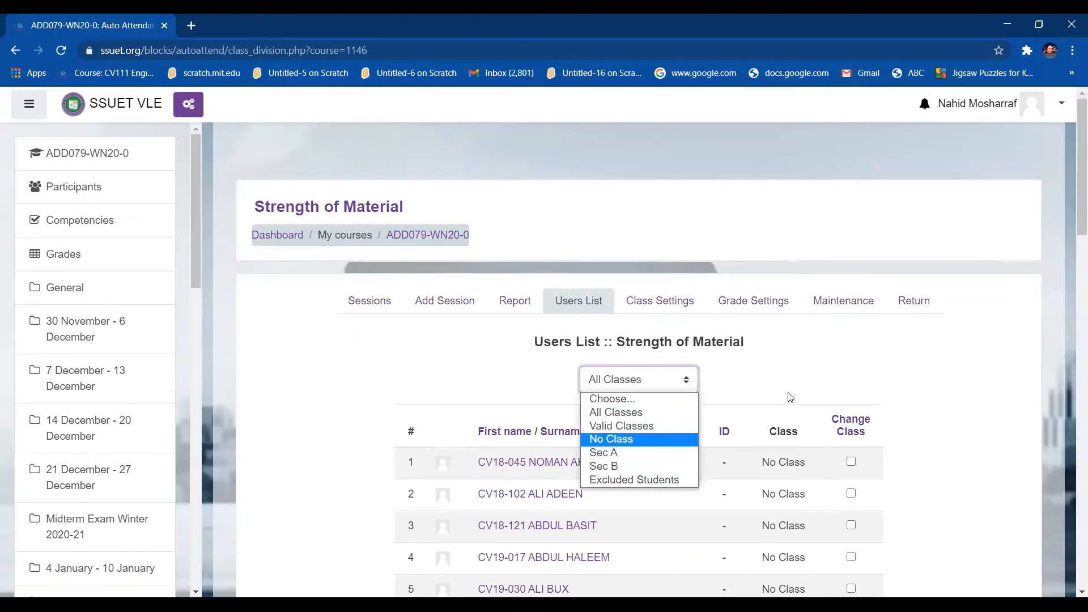
pyautogui.scroll(-3, 830, 356)
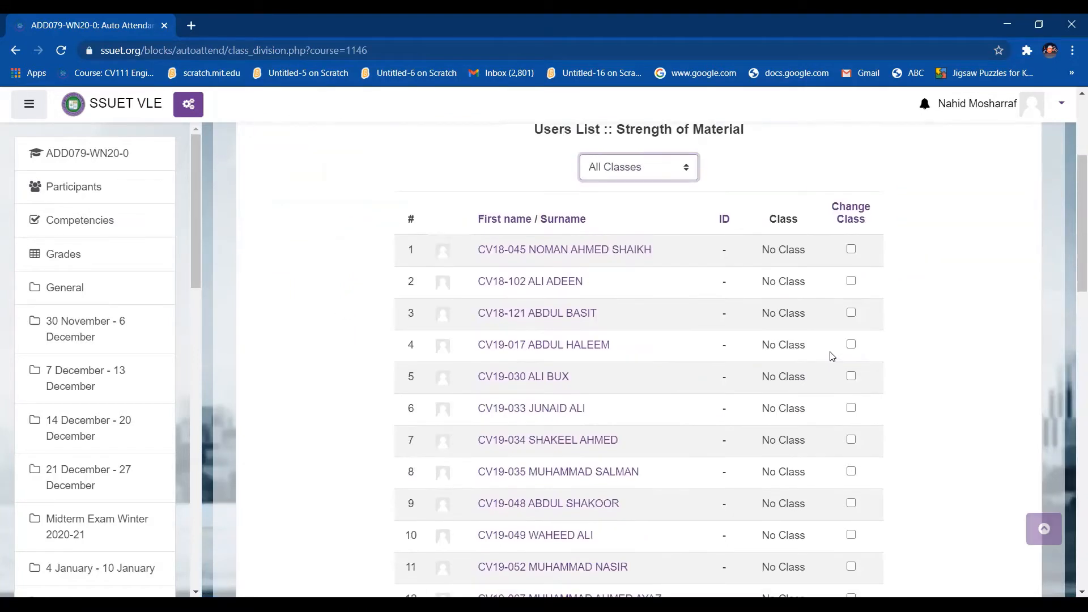
pyautogui.click(652, 169)
pyautogui.click(640, 237)
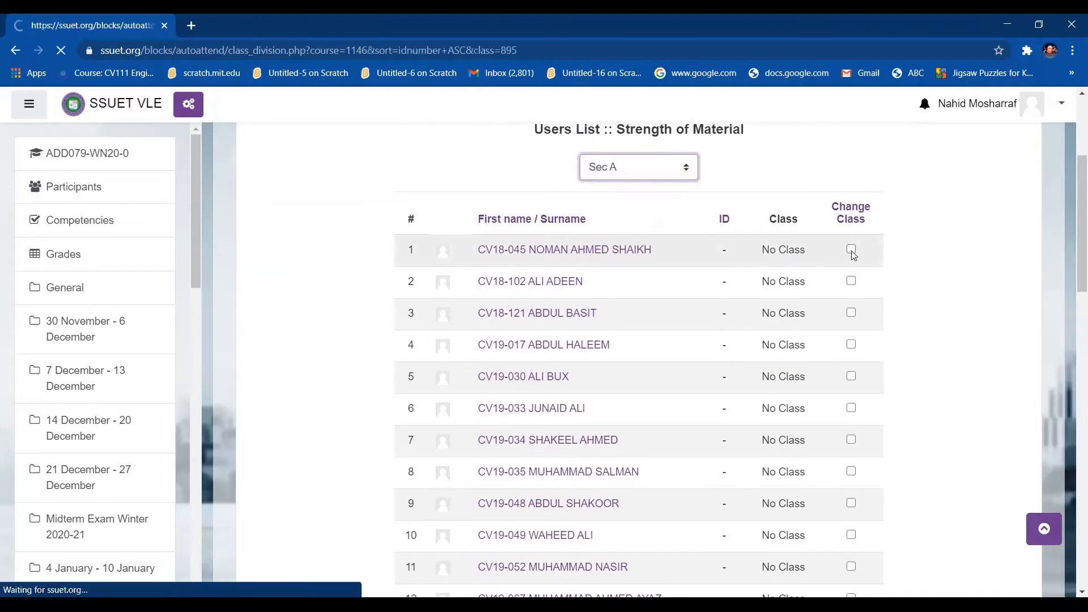
pyautogui.scroll(1, 952, 419)
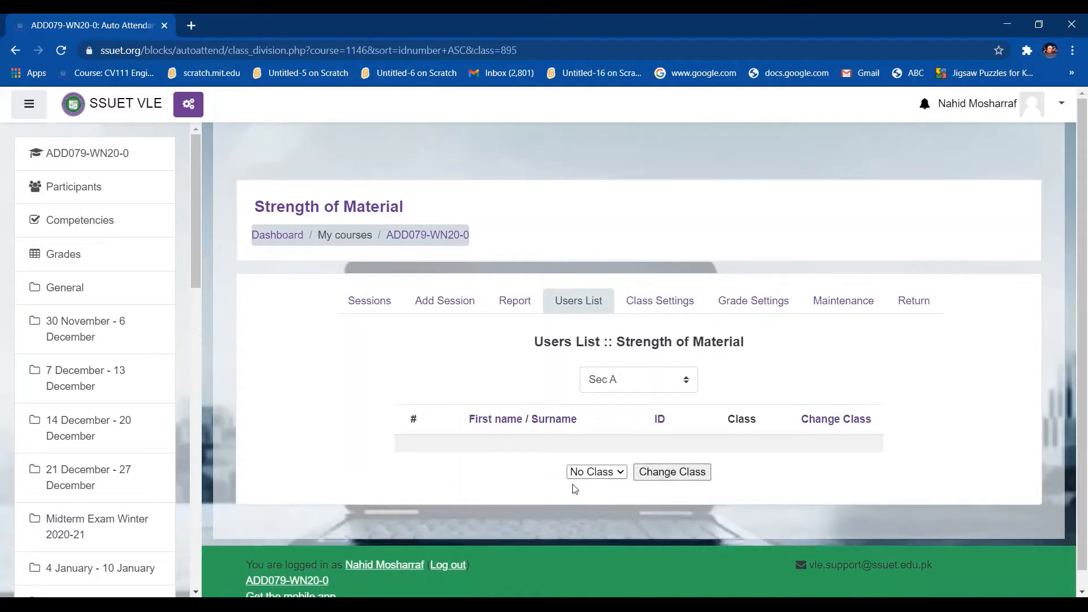
# Try to apply a class change to Sec A from the Users List filtered by Sec A.
pyautogui.click(620, 473)
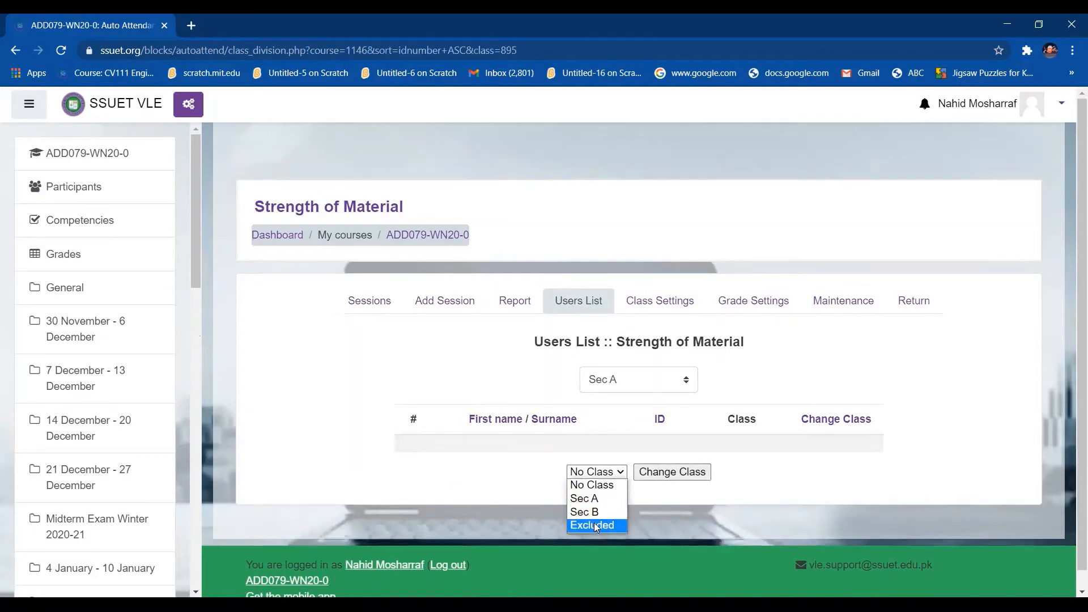
pyautogui.click(590, 498)
pyautogui.click(655, 475)
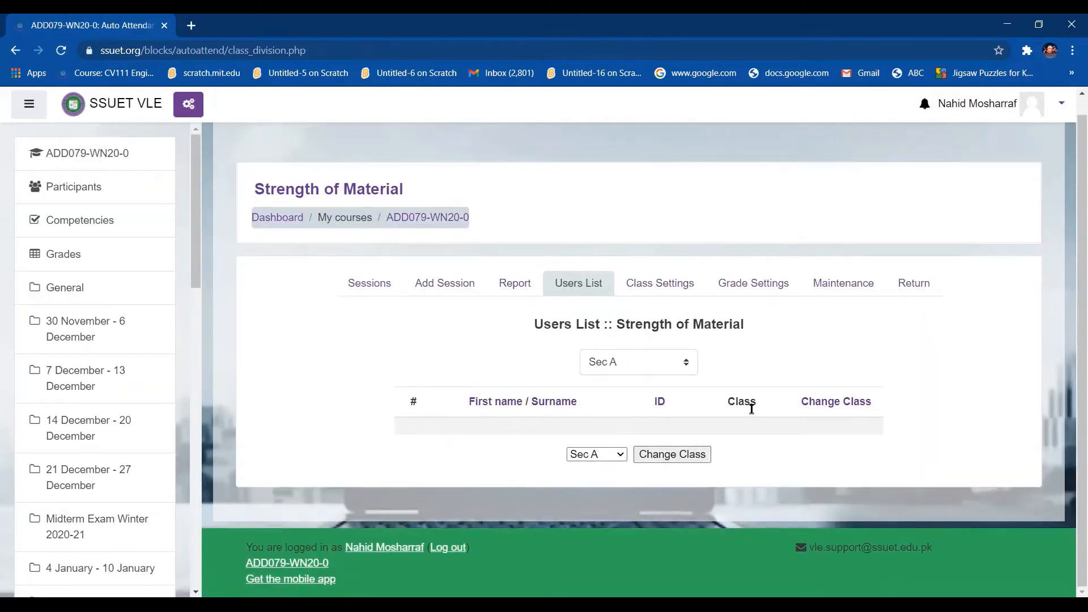
# Set the Users List filter to All Classes.
pyautogui.click(686, 363)
pyautogui.click(652, 382)
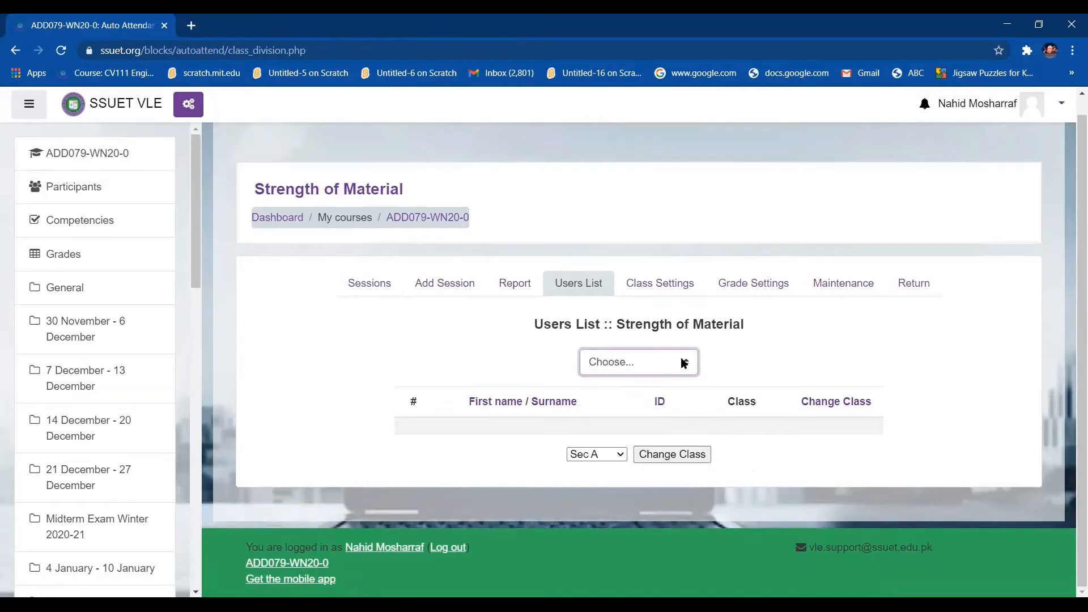
pyautogui.click(682, 362)
pyautogui.click(669, 382)
pyautogui.click(688, 364)
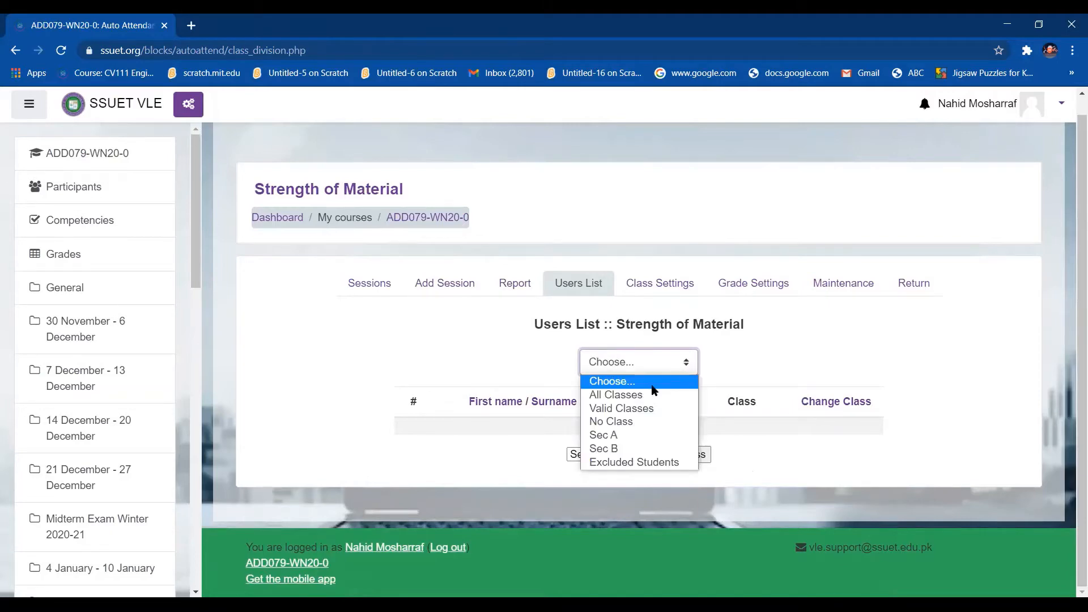
pyautogui.click(649, 392)
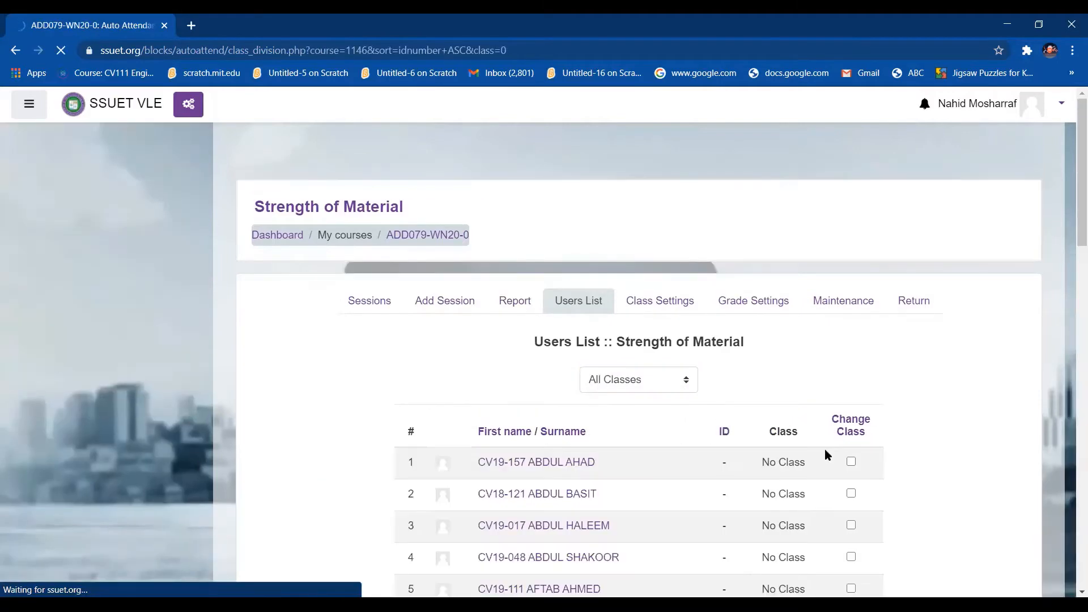
# Mark the first four students in the Users List for a class change.
pyautogui.scroll(-3, 825, 449)
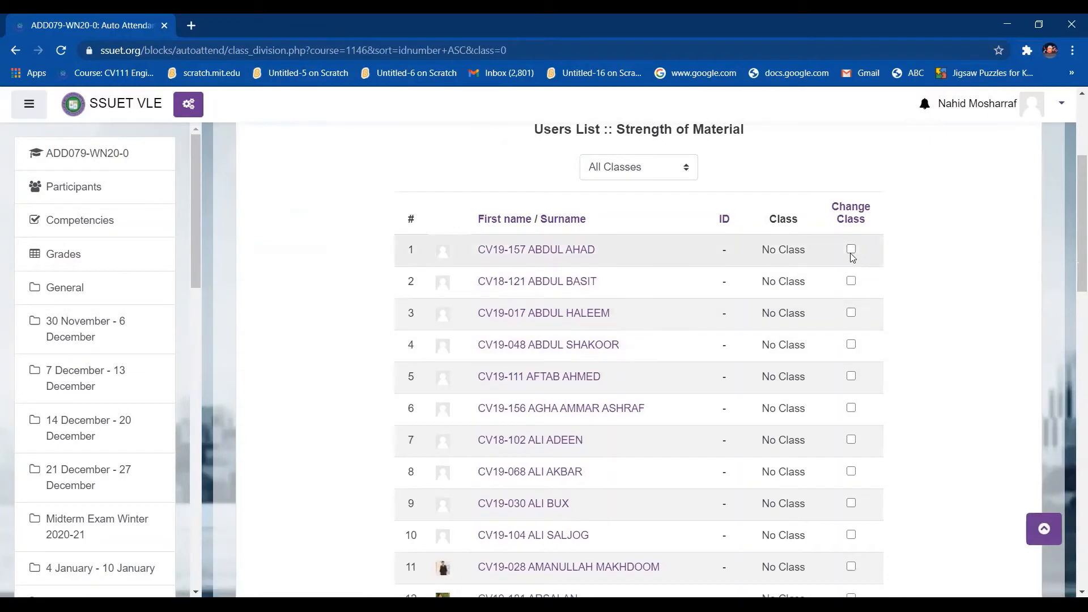
pyautogui.click(852, 252)
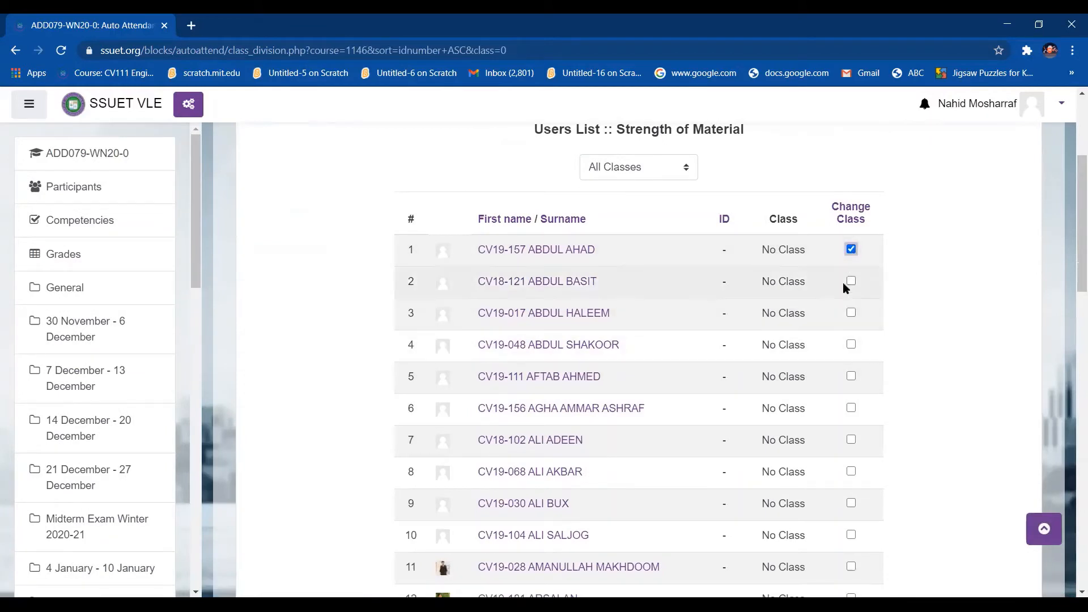
pyautogui.click(851, 282)
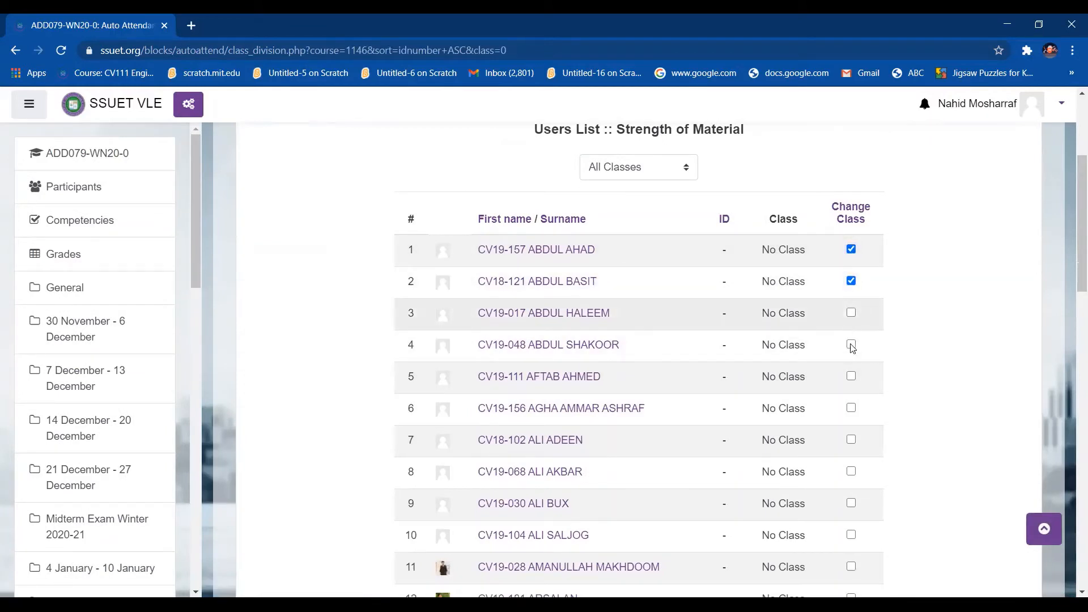
pyautogui.click(851, 313)
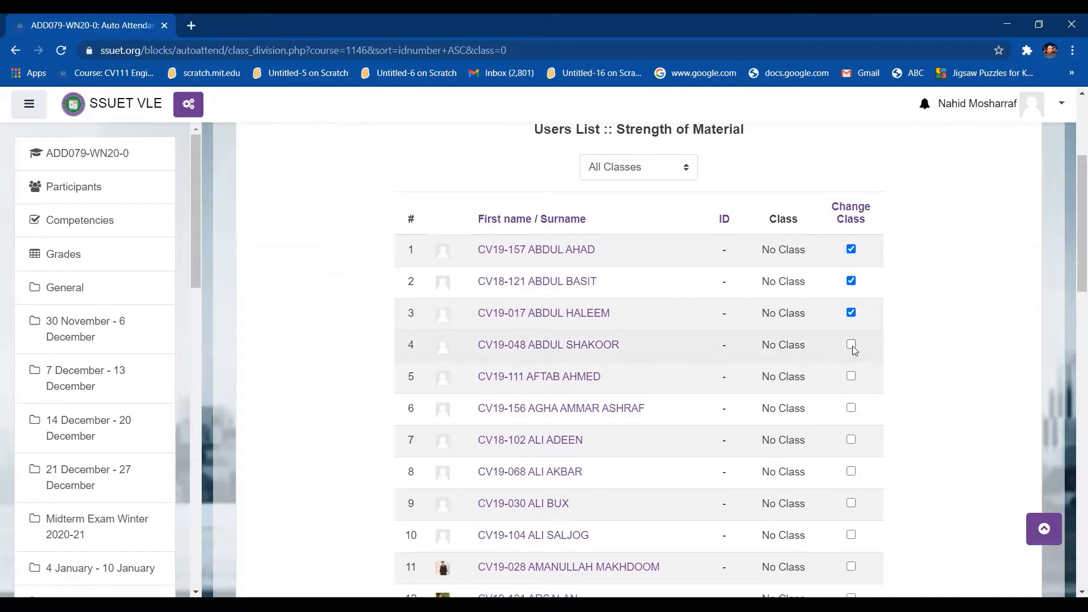
pyautogui.click(852, 345)
# Filter the Users List by Sec A and try to change the marked students' class to Sec A.
pyautogui.click(686, 175)
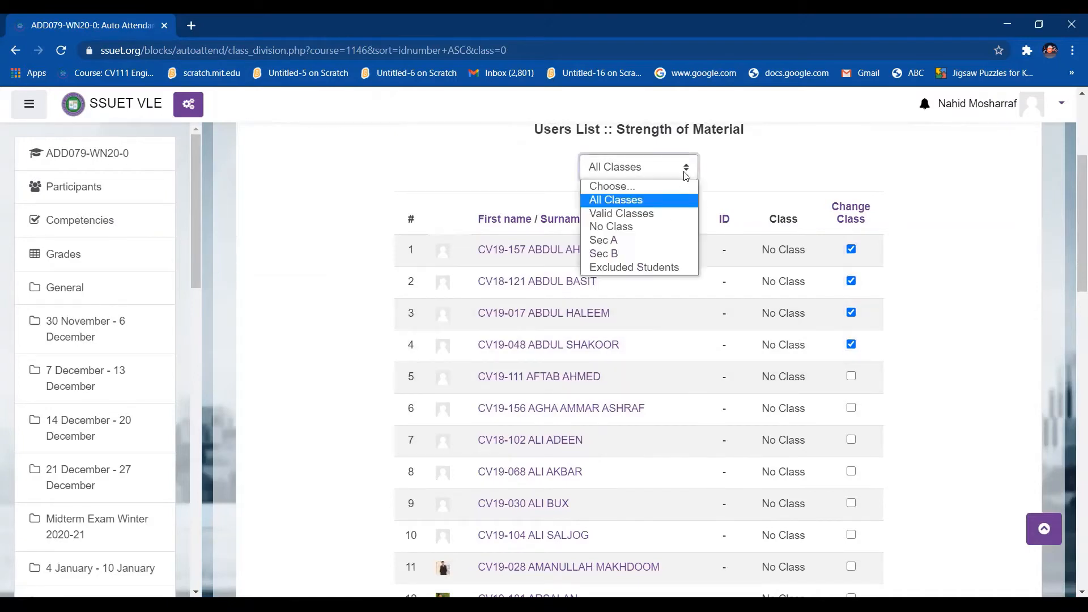
pyautogui.click(620, 240)
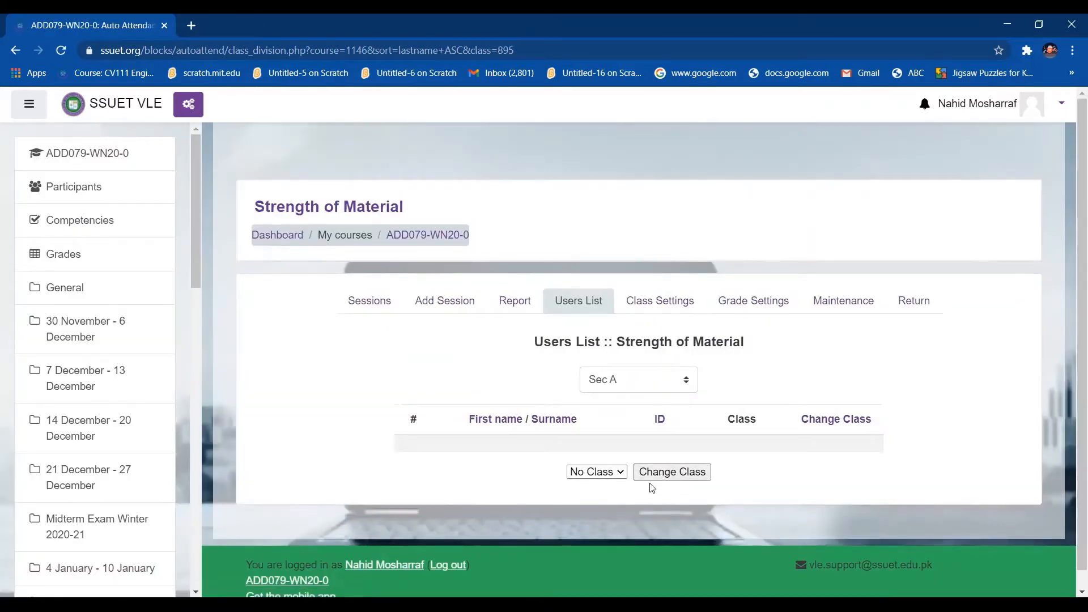
pyautogui.scroll(-1, 709, 476)
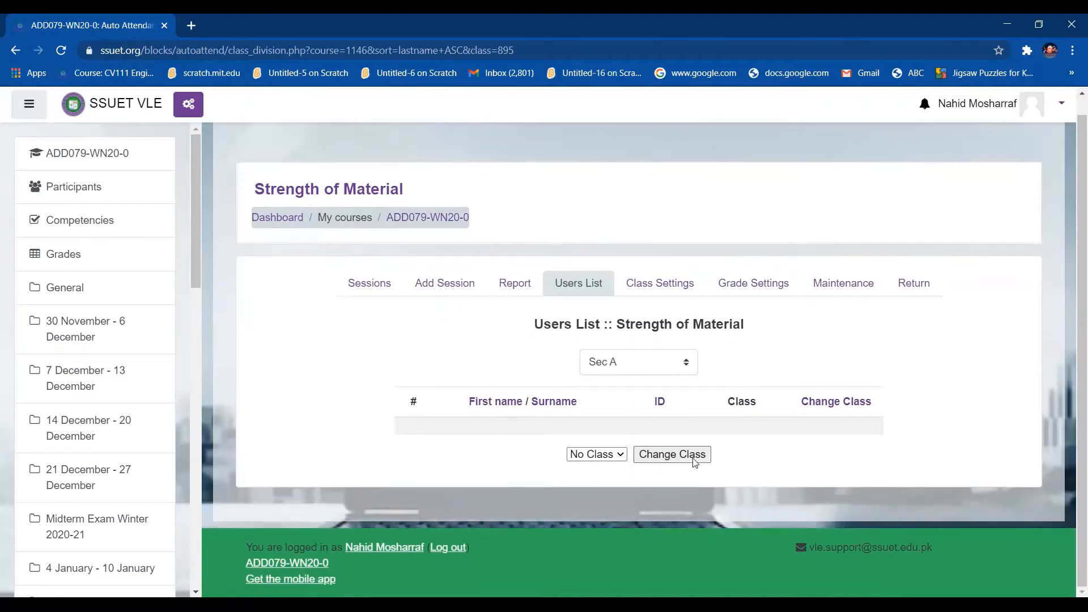
pyautogui.click(619, 464)
pyautogui.click(612, 480)
pyautogui.click(671, 460)
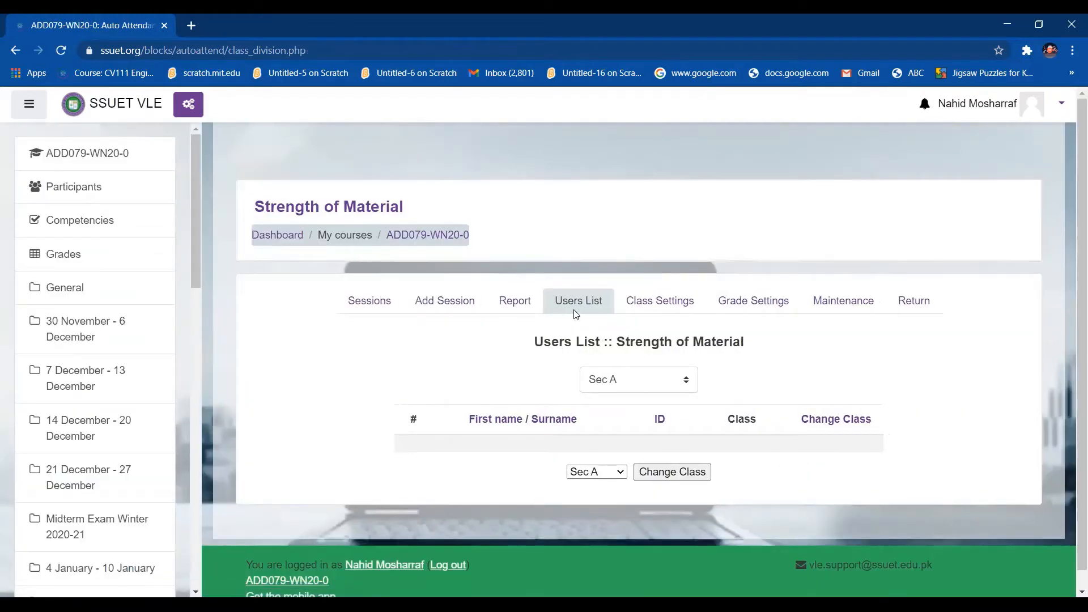
# Show students of All Classes in the Users List and review their class assignments and the class-change options below the list.
pyautogui.click(695, 378)
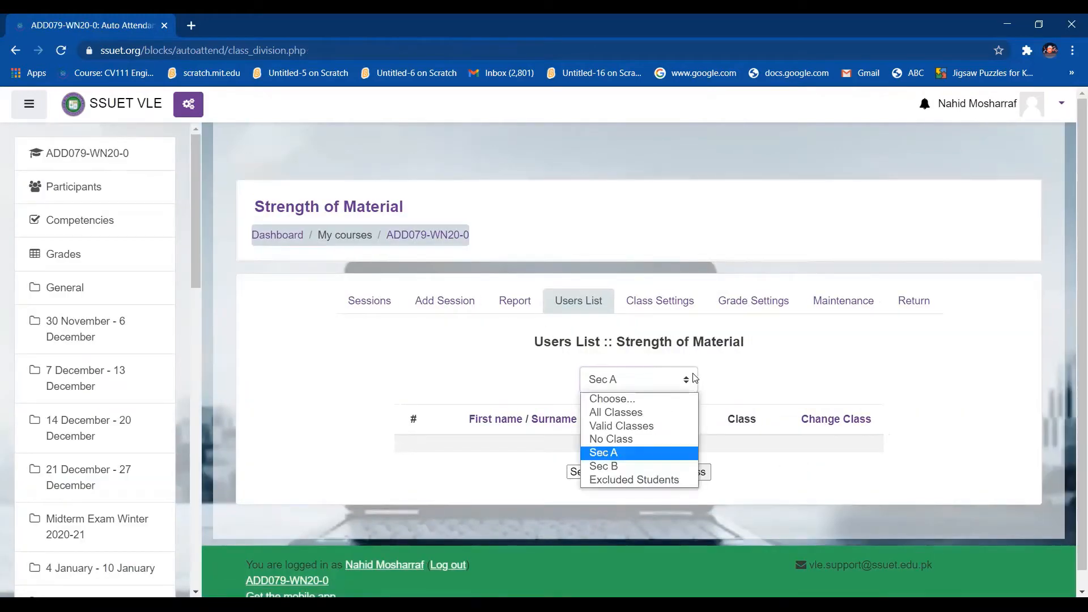
pyautogui.click(638, 411)
pyautogui.scroll(-6, 880, 463)
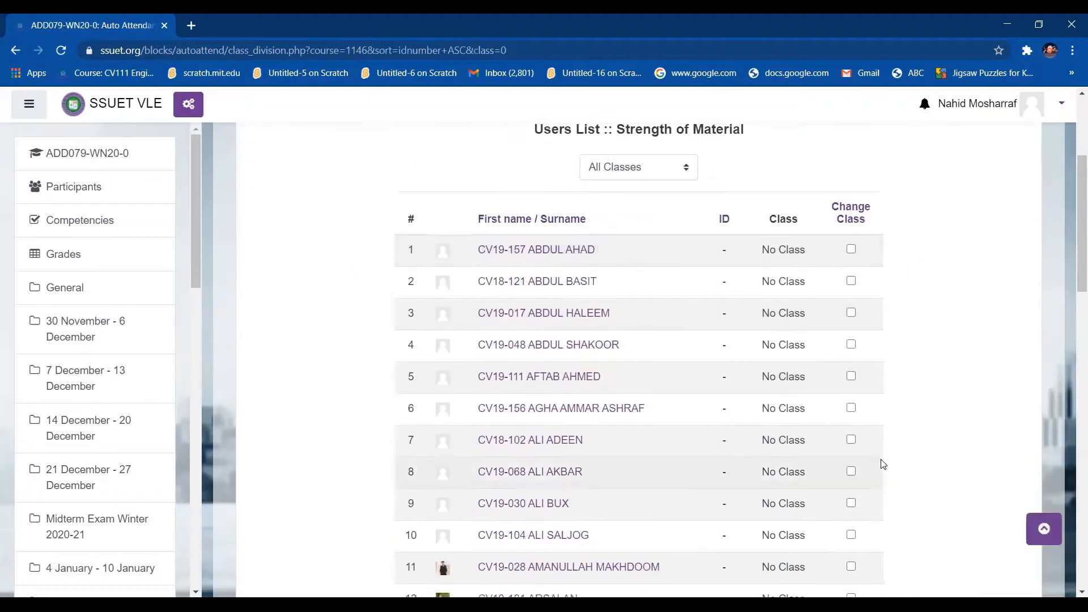
pyautogui.scroll(-15, 882, 464)
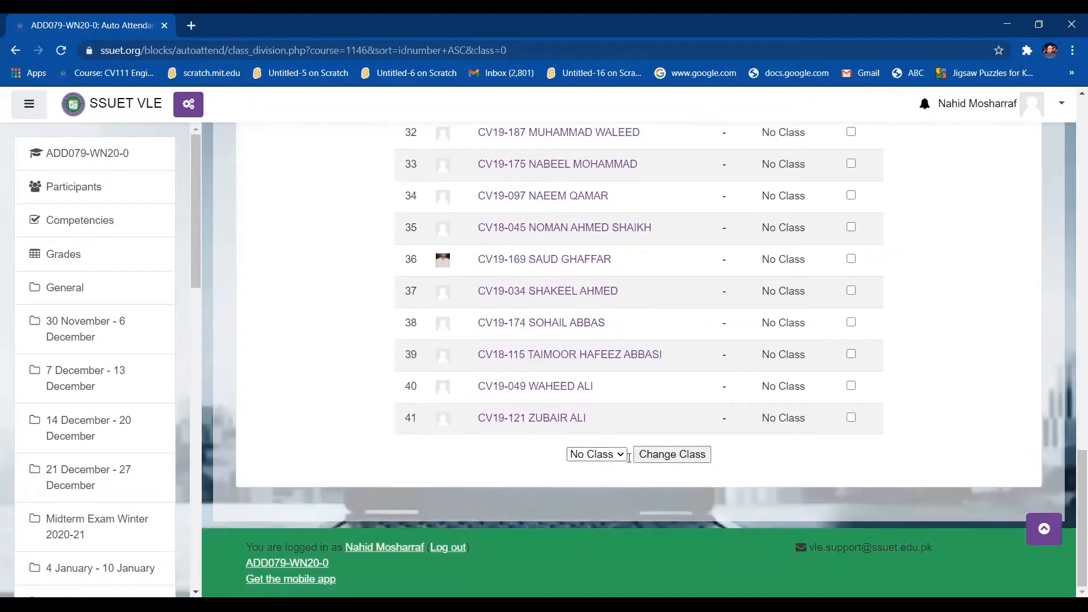
pyautogui.click(621, 459)
pyautogui.scroll(10, 899, 393)
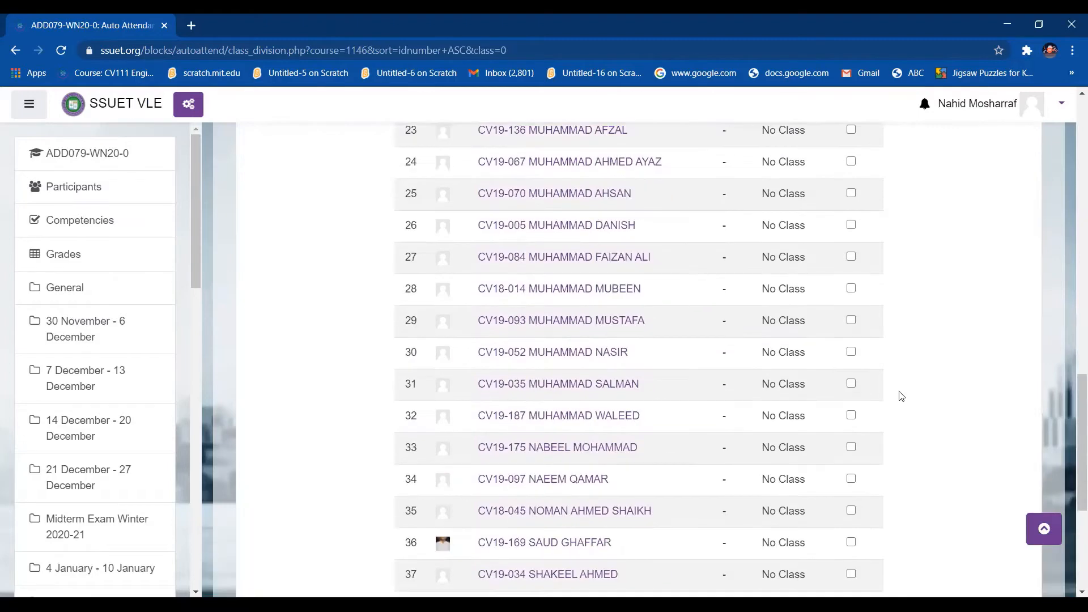
pyautogui.scroll(10, 957, 400)
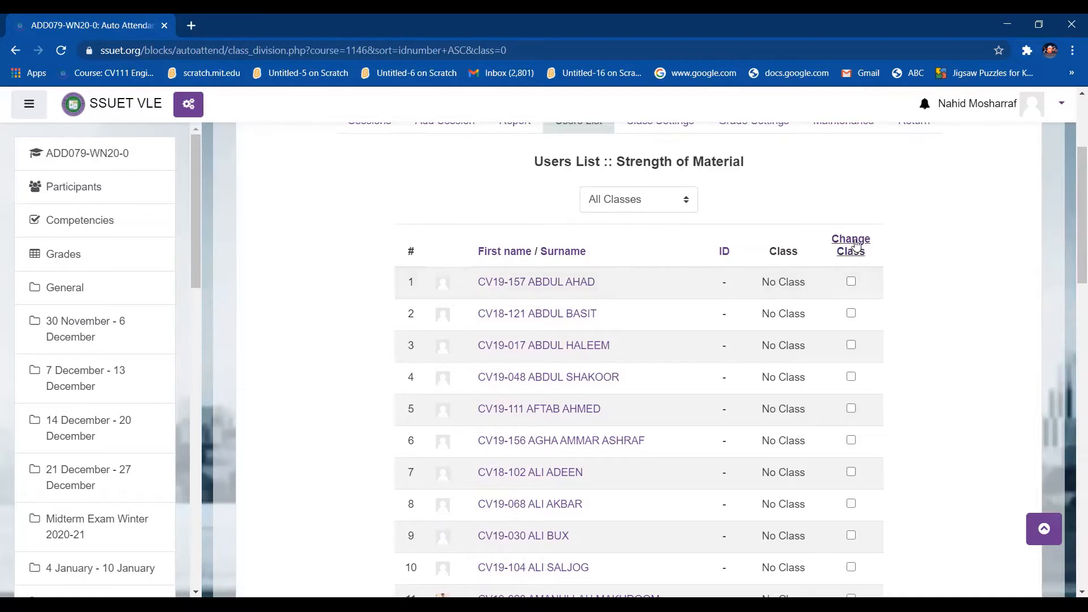
# Examine the class filter choices and look through the full student list for how students are assigned to classes.
pyautogui.click(687, 201)
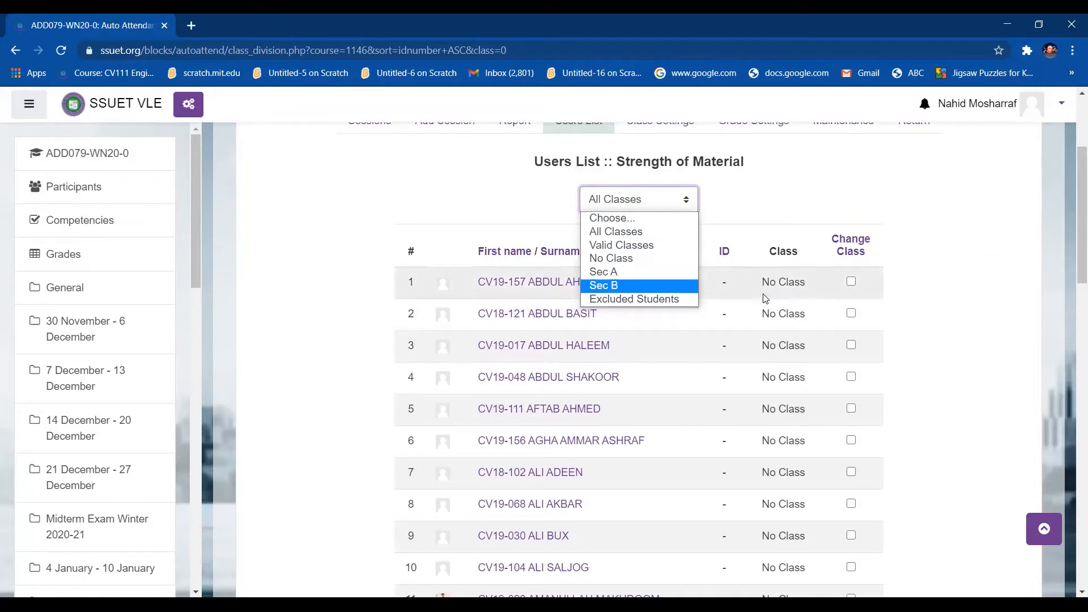
pyautogui.click(971, 350)
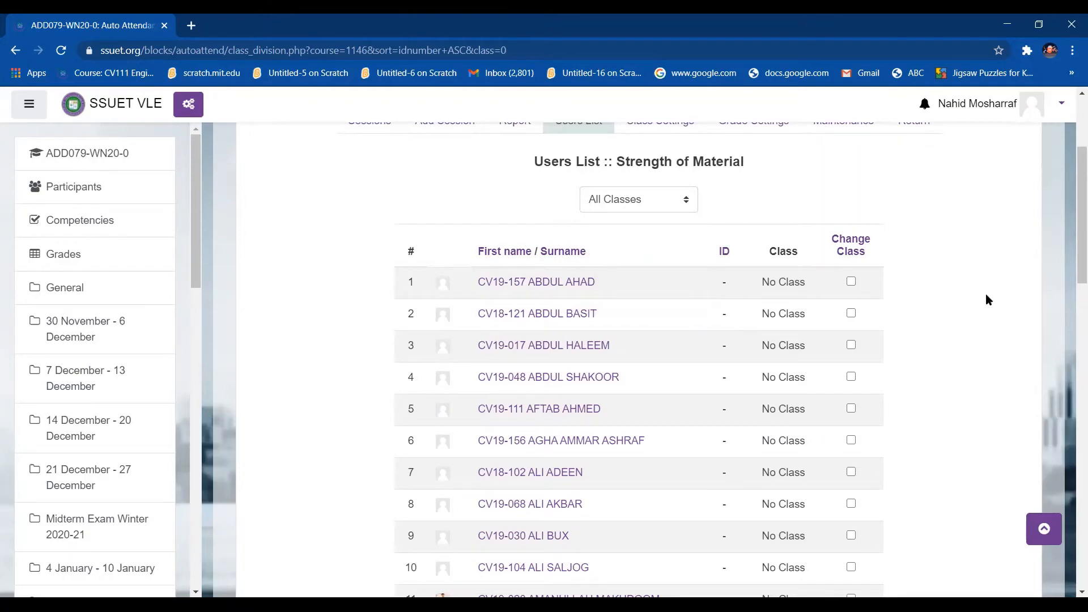
pyautogui.scroll(-8, 966, 369)
pyautogui.scroll(-12, 969, 374)
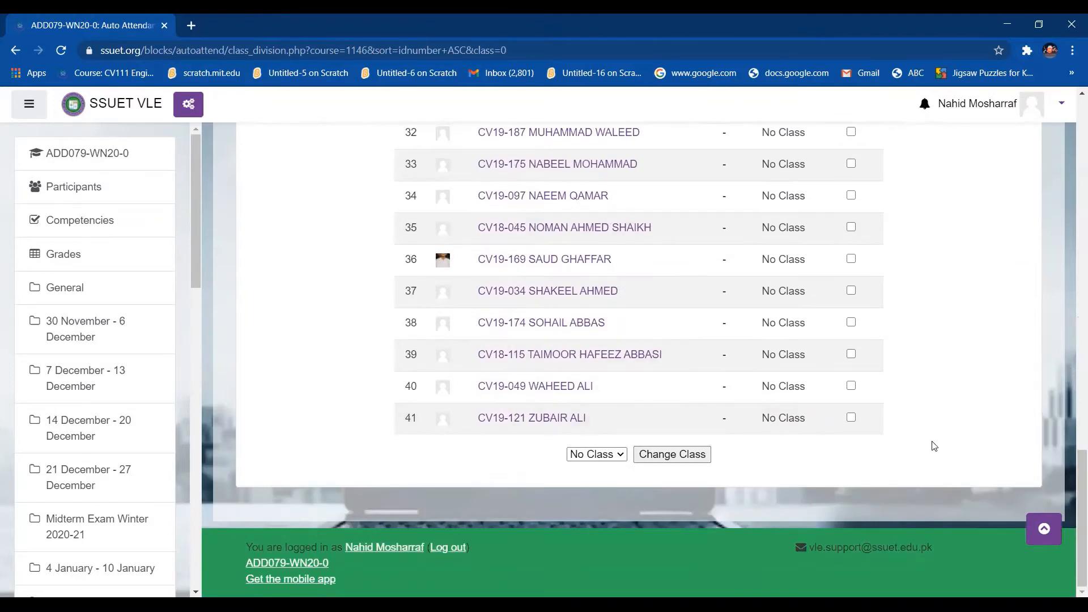
pyautogui.scroll(10, 934, 446)
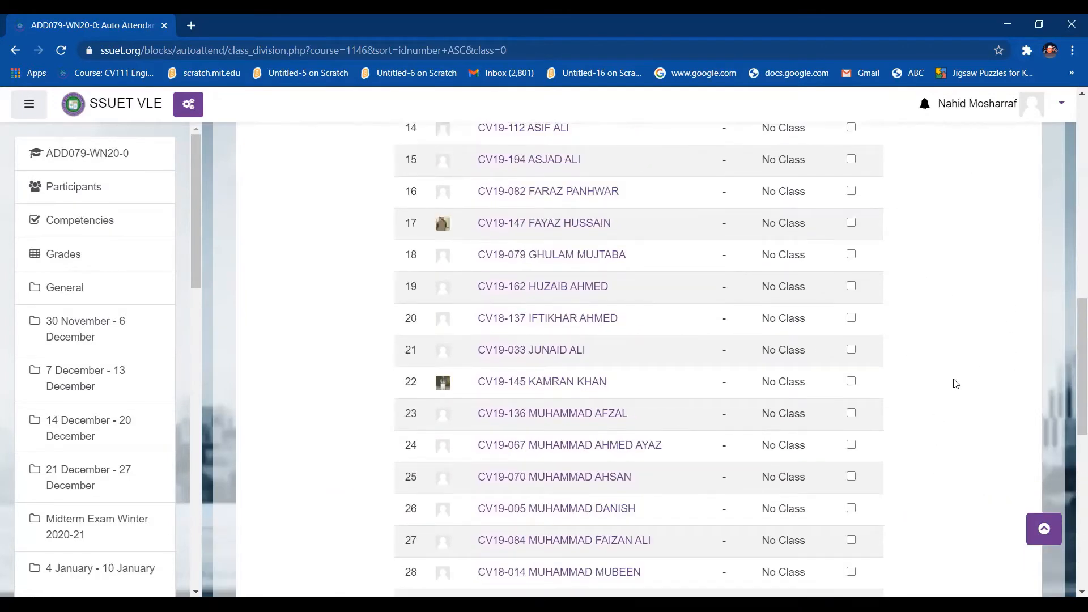
# Open the Add Session form for the Strength of Material course and set the session start date to 1 February 2021.
pyautogui.scroll(10, 956, 384)
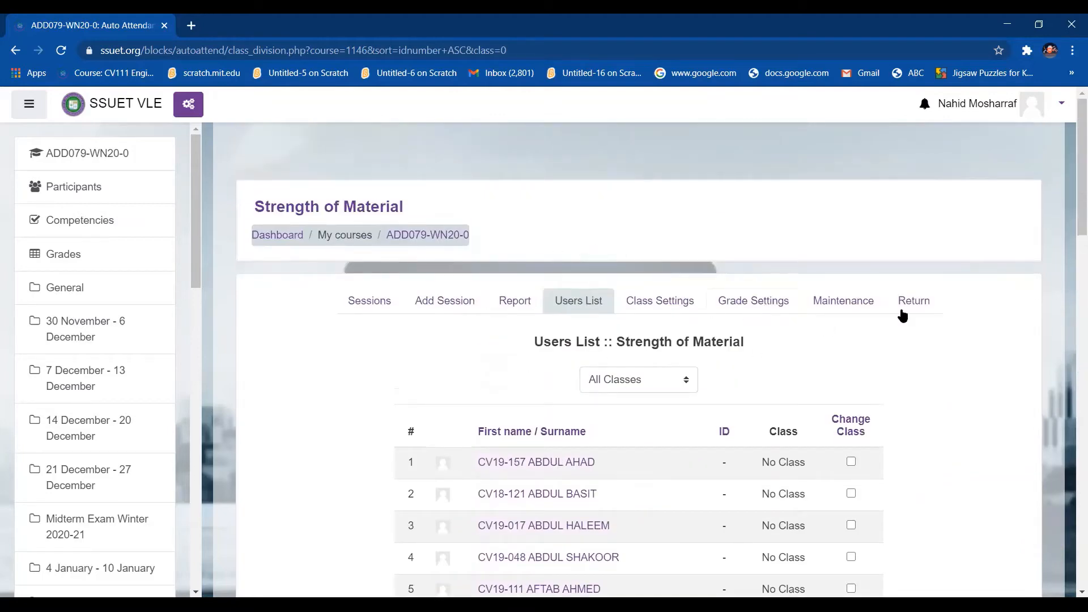
pyautogui.click(442, 306)
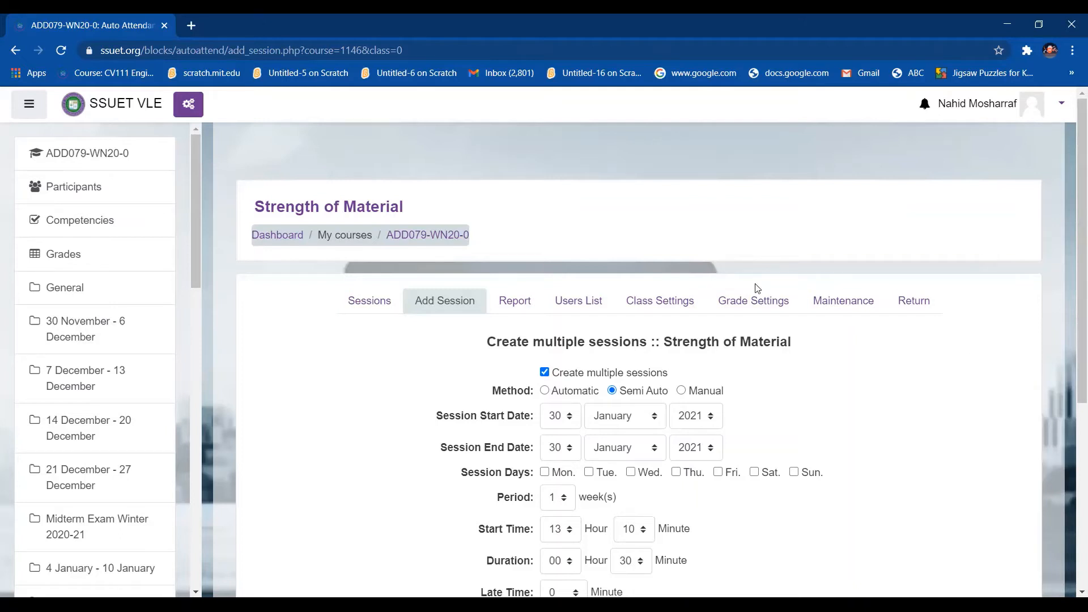
pyautogui.click(571, 420)
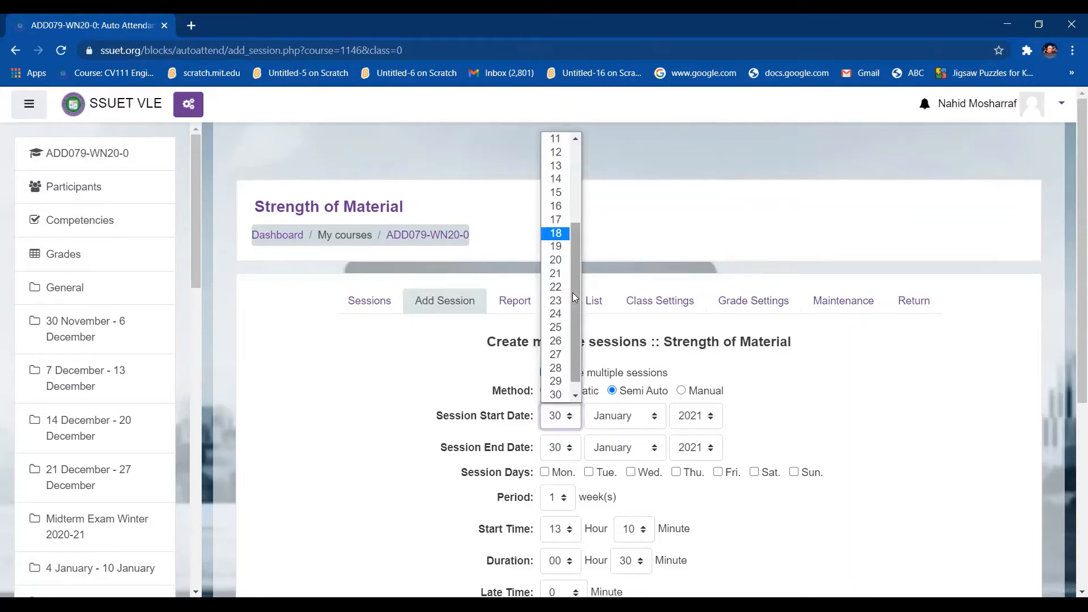
pyautogui.moveTo(577, 317); pyautogui.dragTo(576, 239)
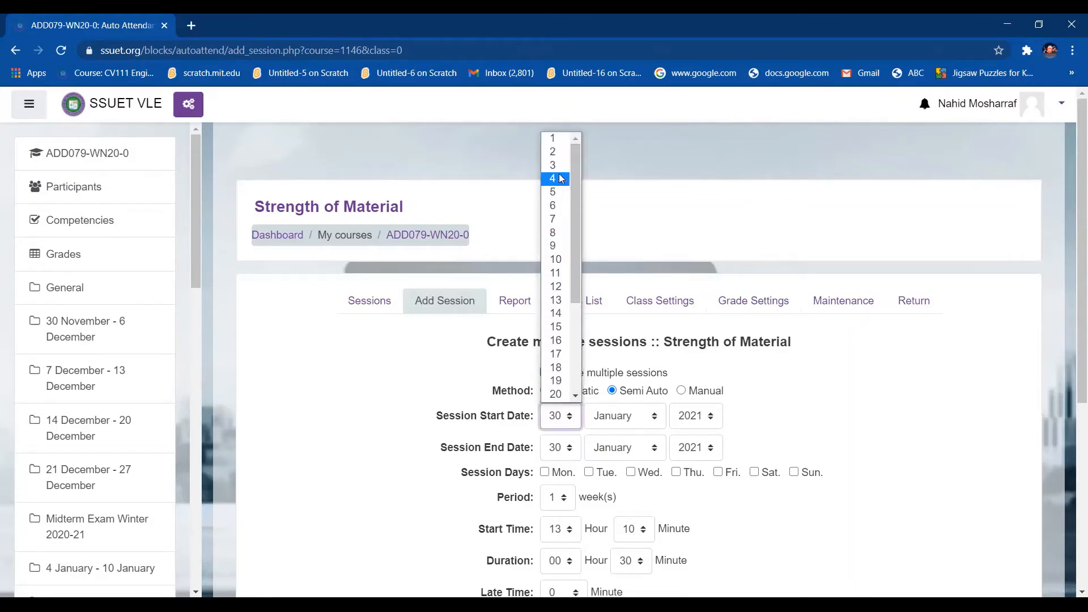
pyautogui.click(568, 143)
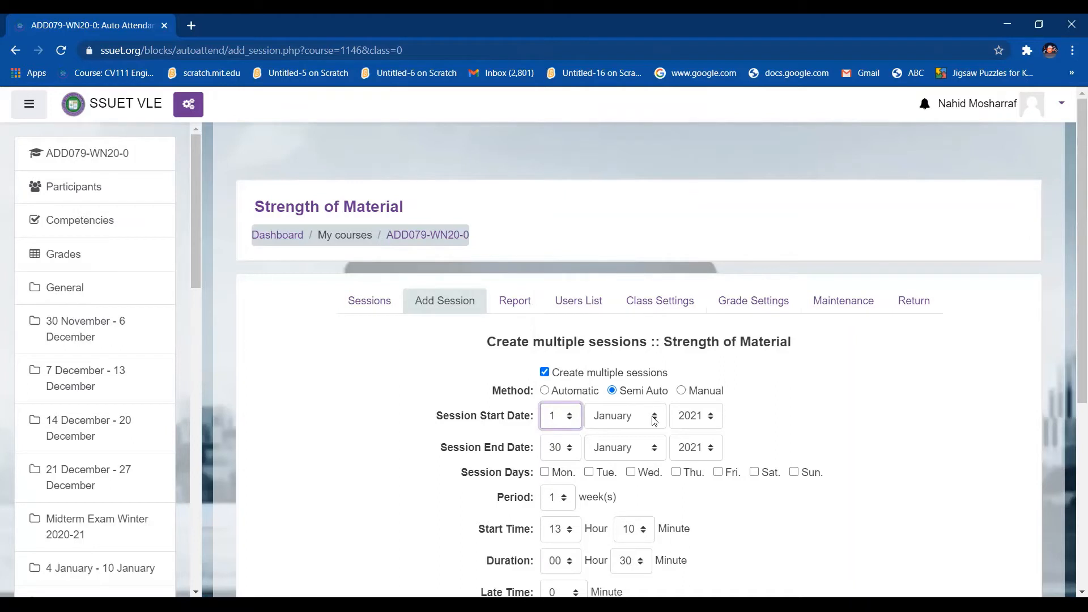
pyautogui.click(654, 419)
pyautogui.click(615, 447)
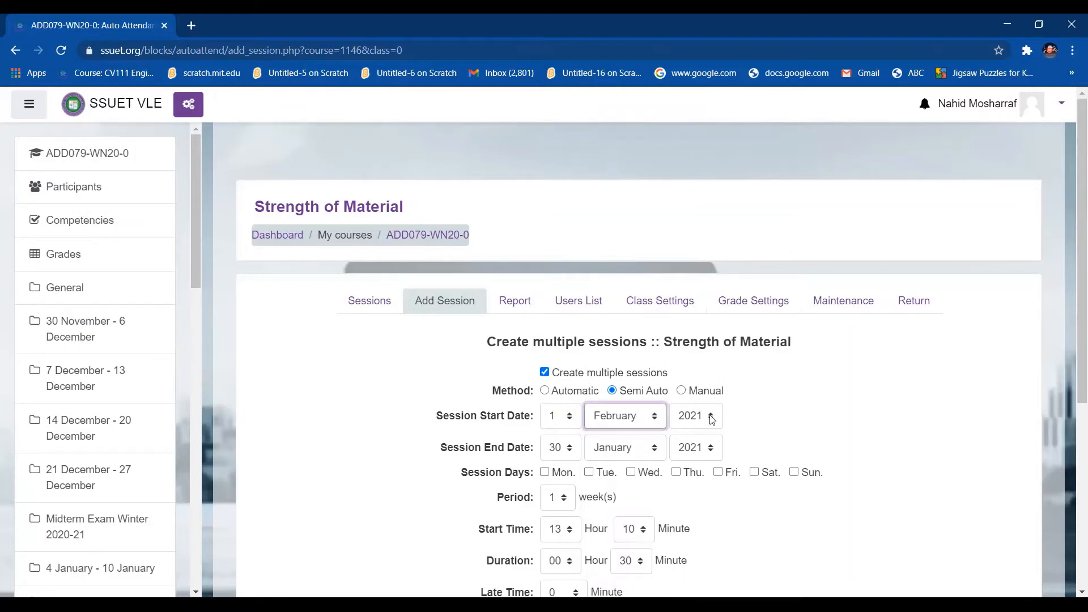
pyautogui.click(712, 419)
pyautogui.click(706, 395)
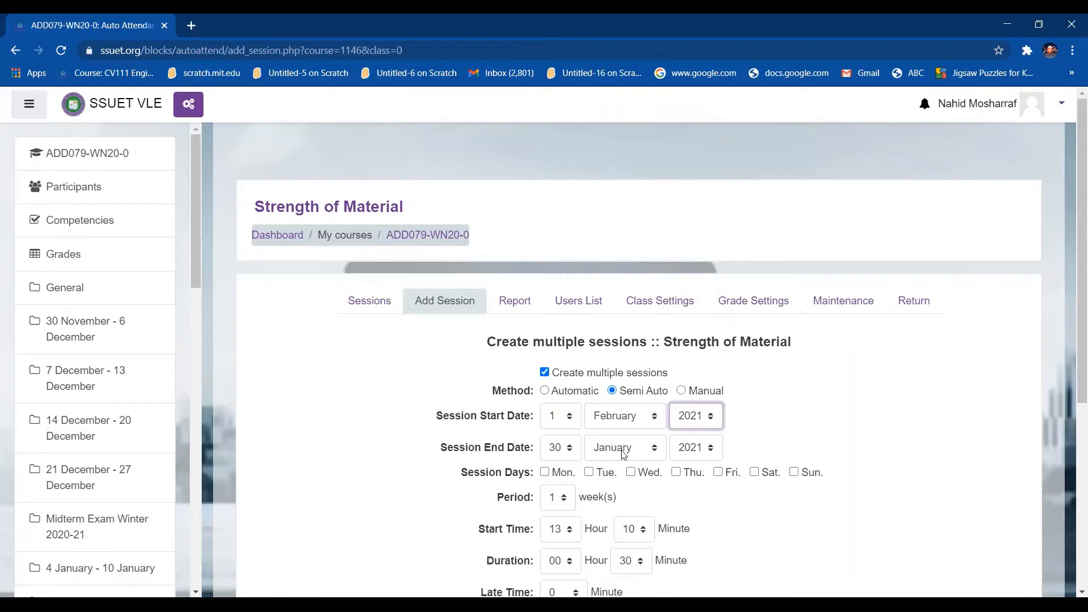
# Set the session end date to 23 April 2021.
pyautogui.click(570, 450)
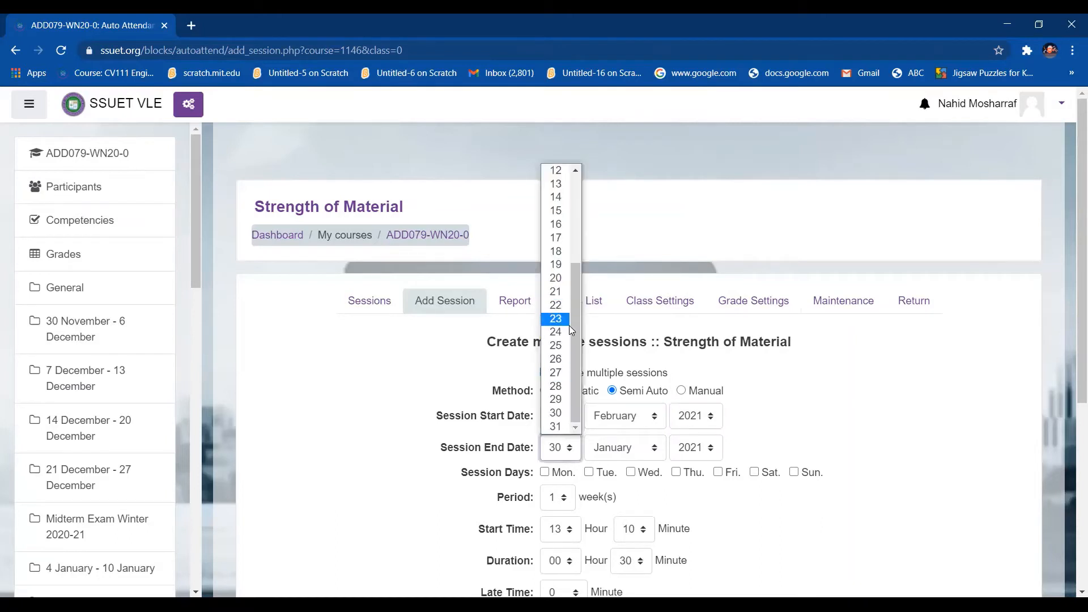
pyautogui.click(563, 320)
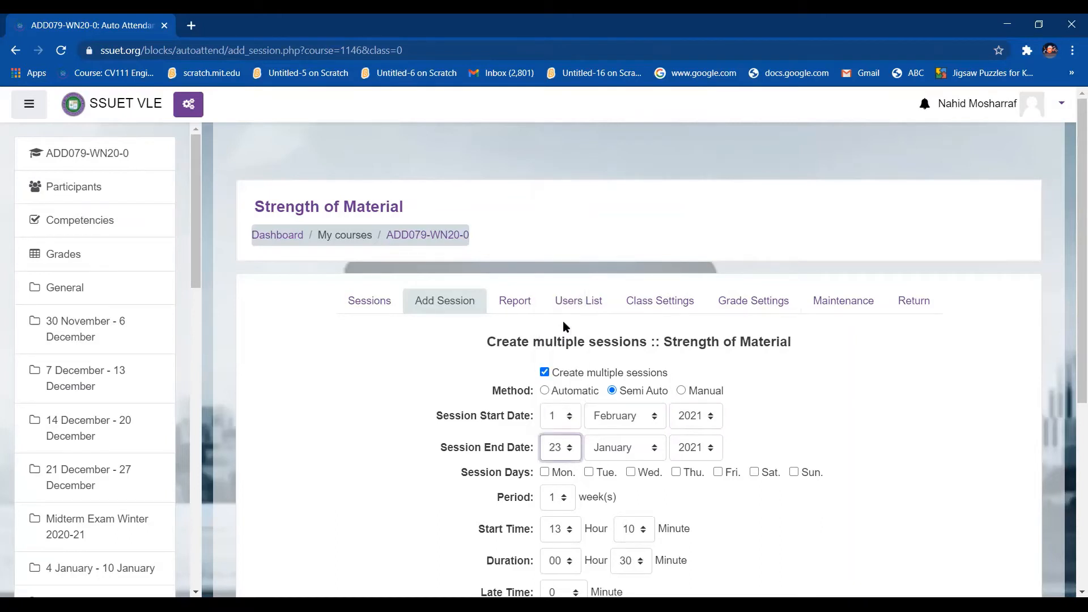
pyautogui.click(654, 449)
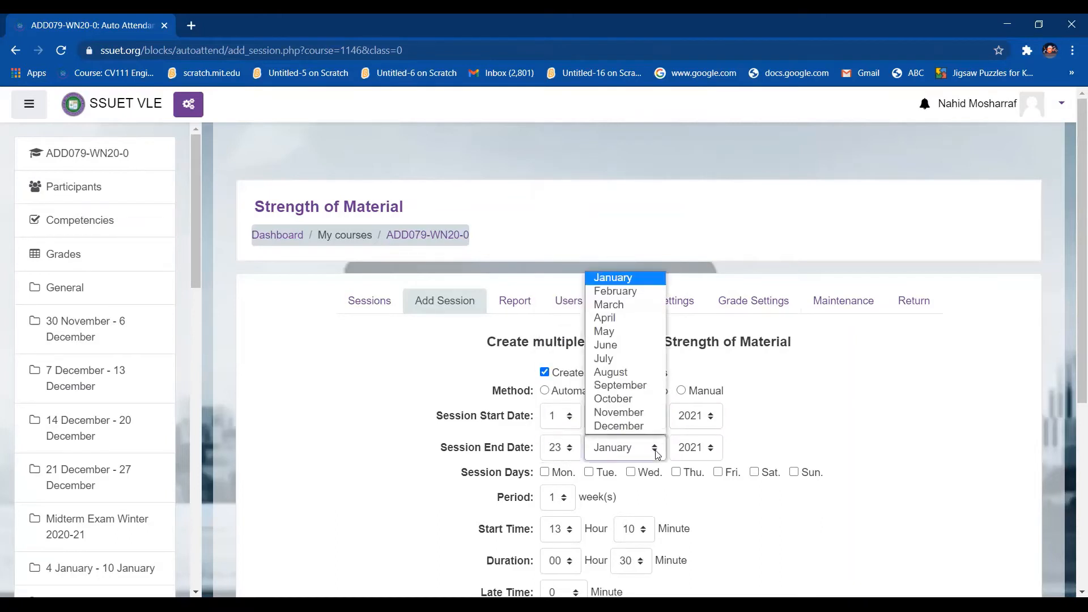
pyautogui.click(620, 317)
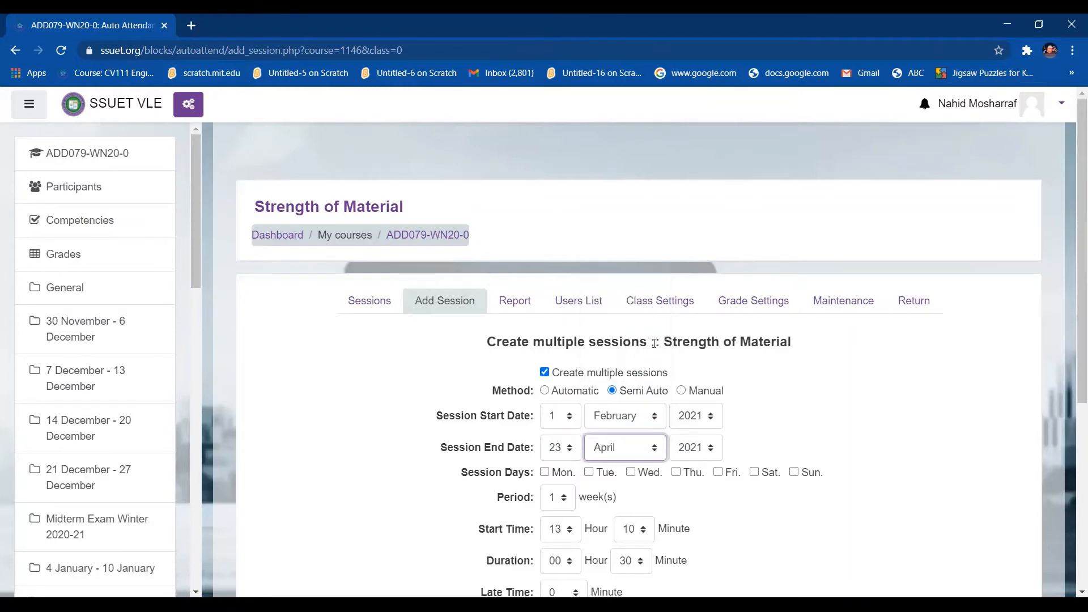
# Select Monday and Tuesday as the session days.
pyautogui.scroll(-3, 914, 499)
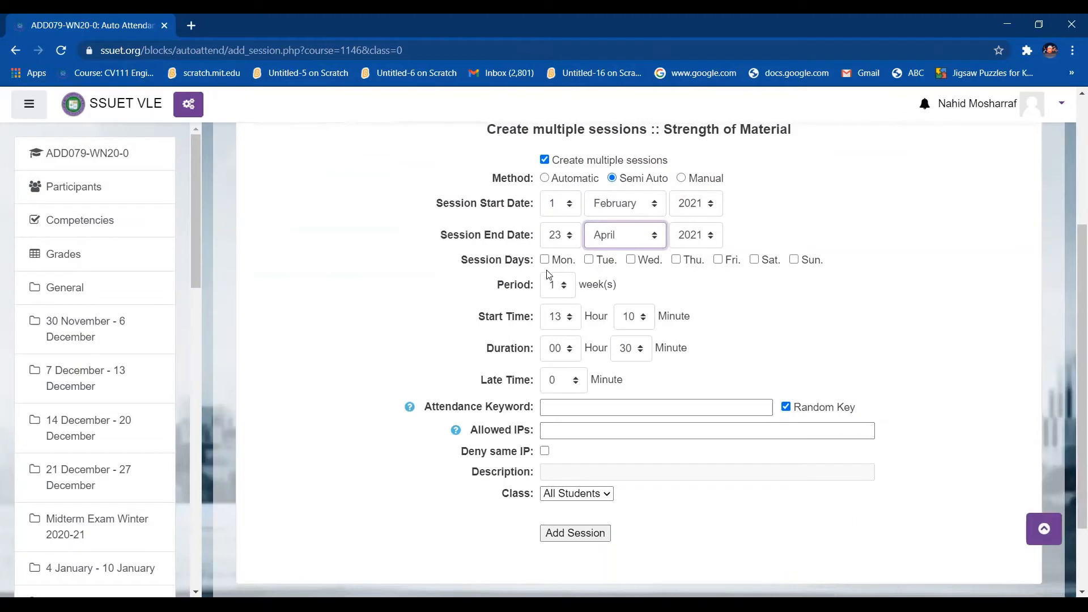
pyautogui.click(546, 260)
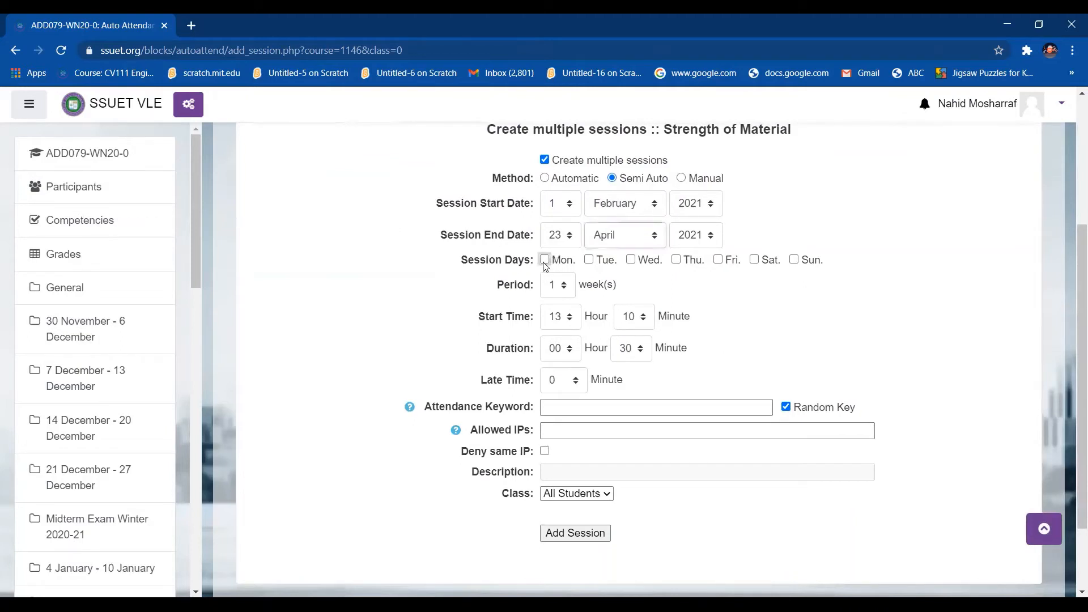
pyautogui.click(590, 261)
# Set the session start time to 10 hours 00 minutes.
pyautogui.click(547, 321)
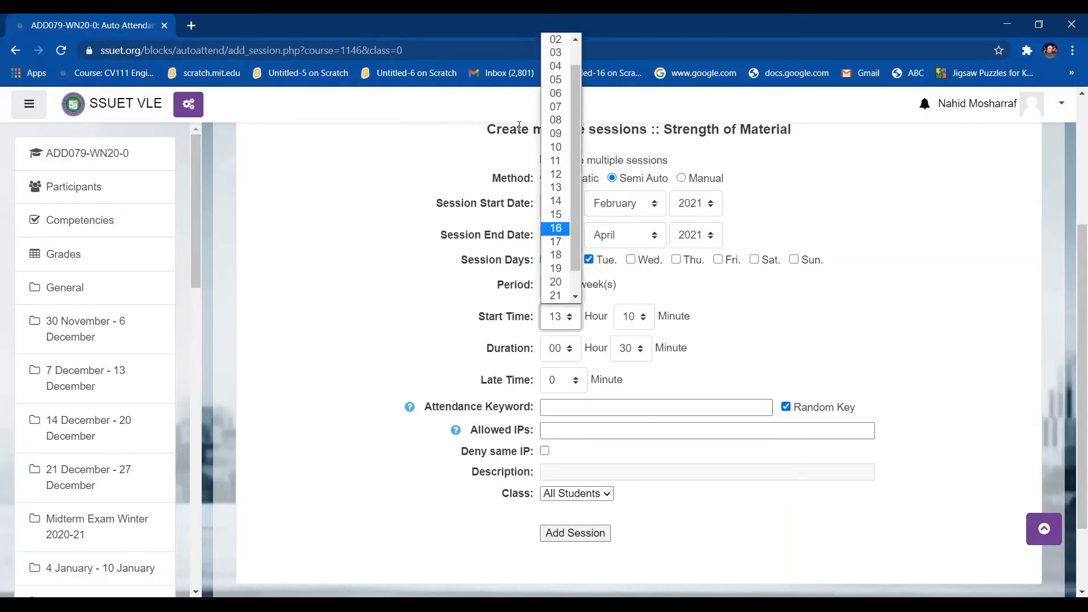
pyautogui.click(556, 148)
pyautogui.click(645, 318)
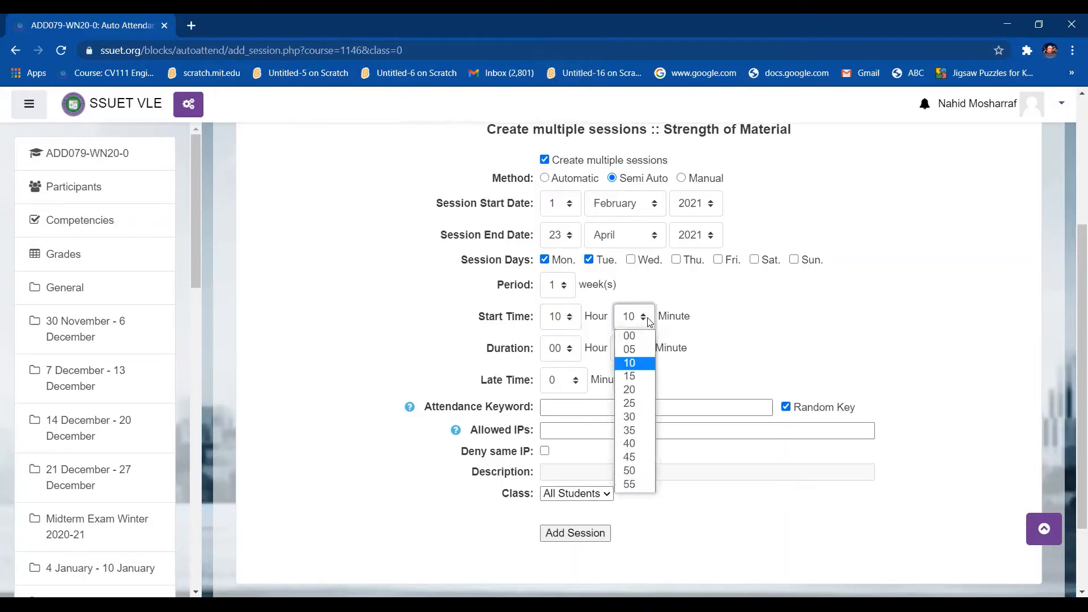
pyautogui.click(644, 321)
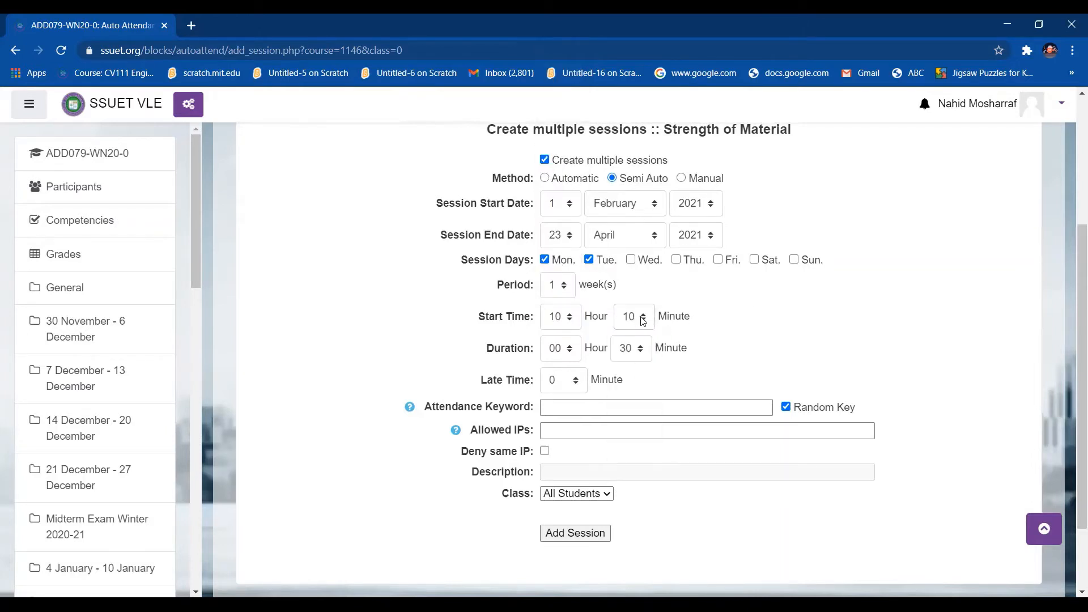
pyautogui.click(645, 321)
pyautogui.click(631, 336)
# Choose the Automatic attendance method and set the session duration to 07 hours 00 minutes.
pyautogui.scroll(3, 652, 340)
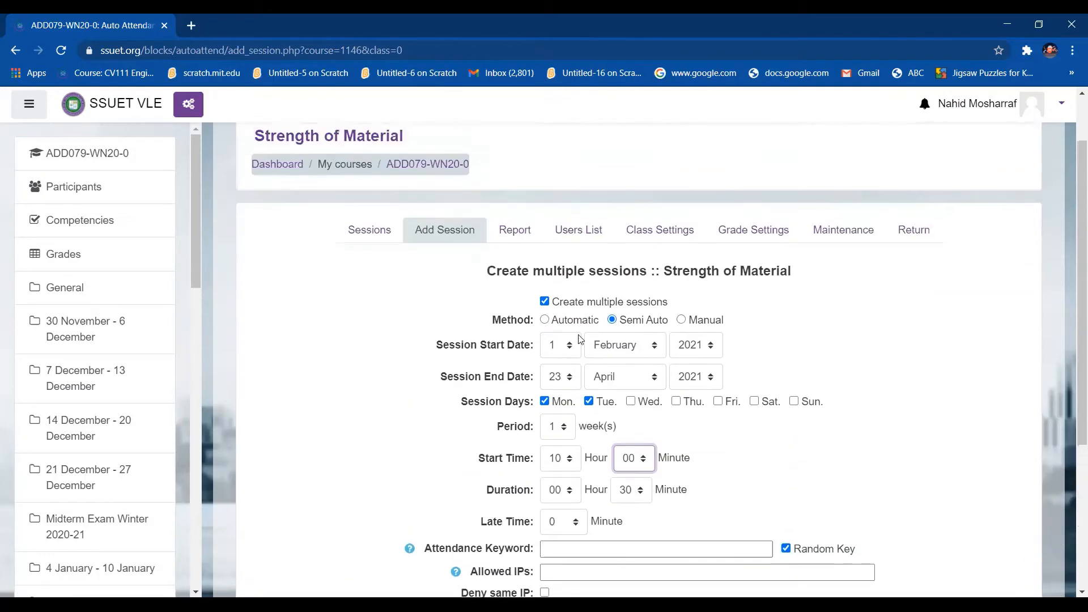
pyautogui.click(545, 319)
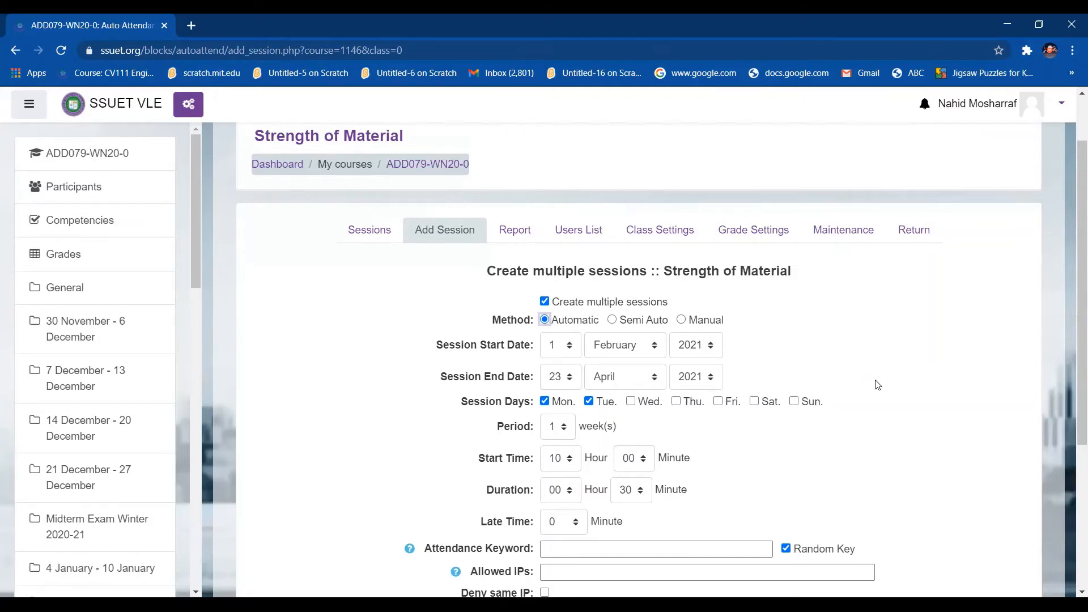
pyautogui.scroll(-2, 918, 476)
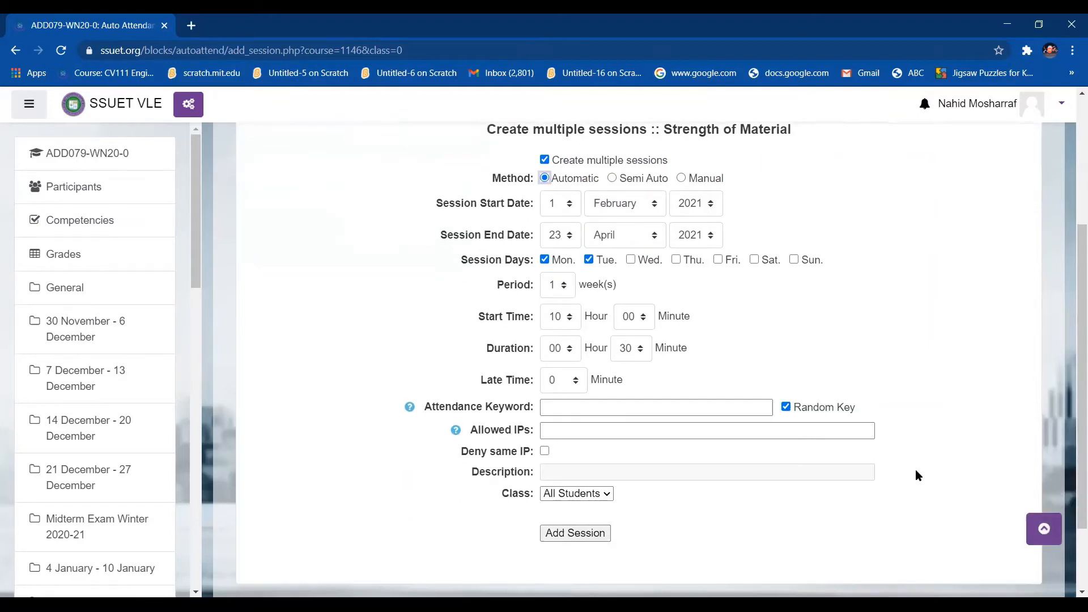
pyautogui.scroll(-1, 737, 397)
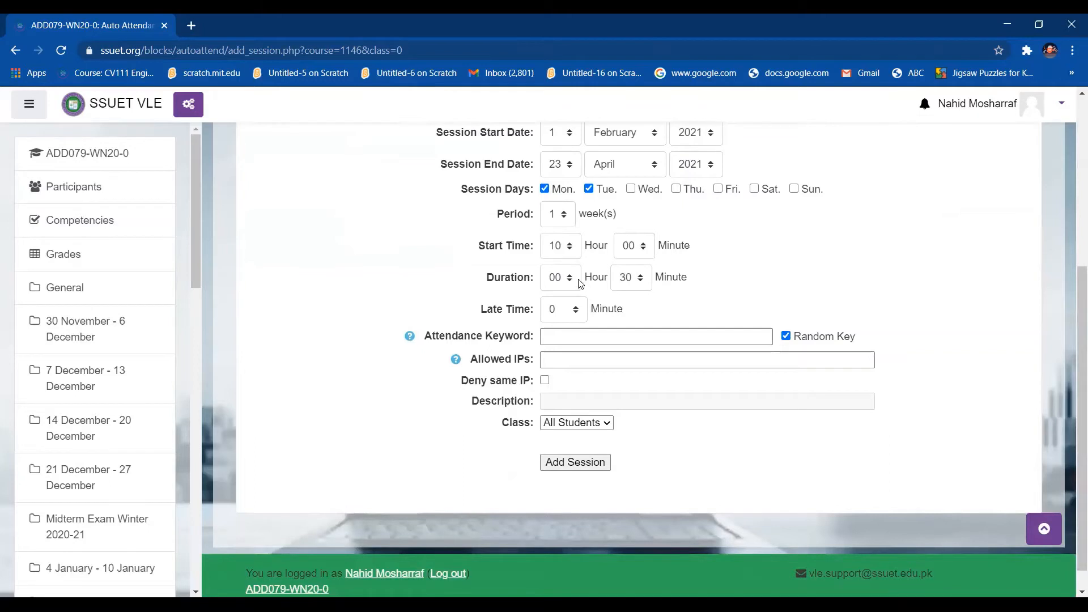
pyautogui.click(557, 278)
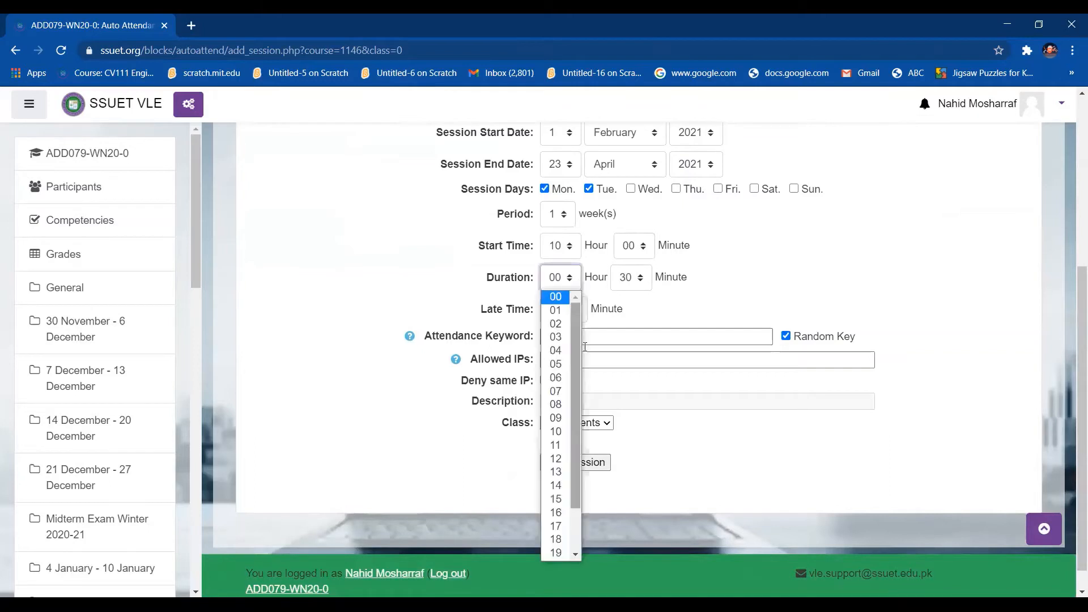
pyautogui.click(557, 392)
pyautogui.click(637, 277)
pyautogui.click(628, 300)
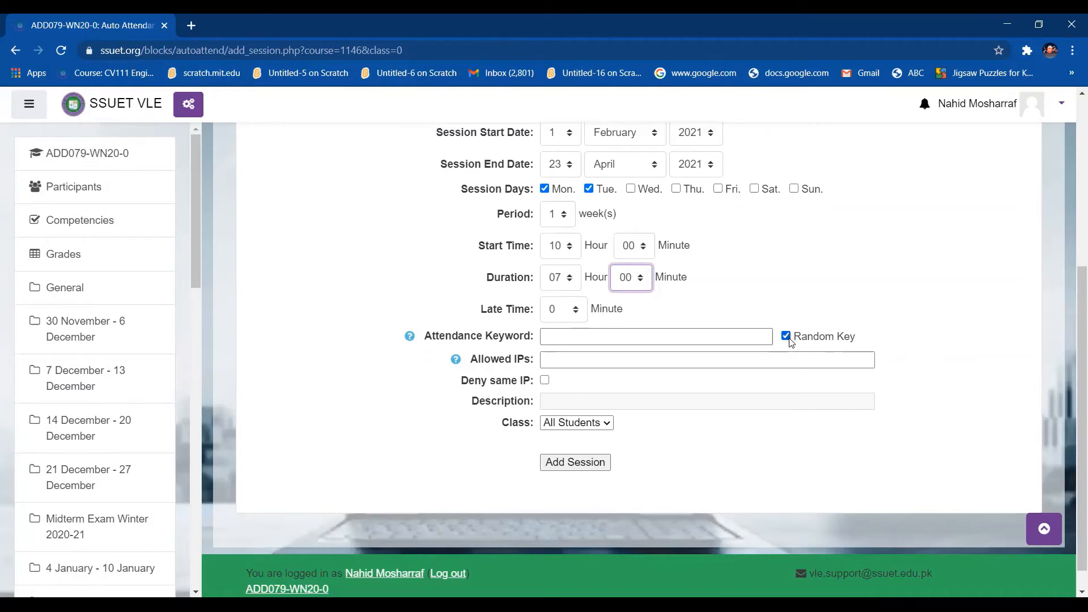
# Examine the class choices available for the session, keeping All Students selected.
pyautogui.click(606, 427)
pyautogui.click(607, 429)
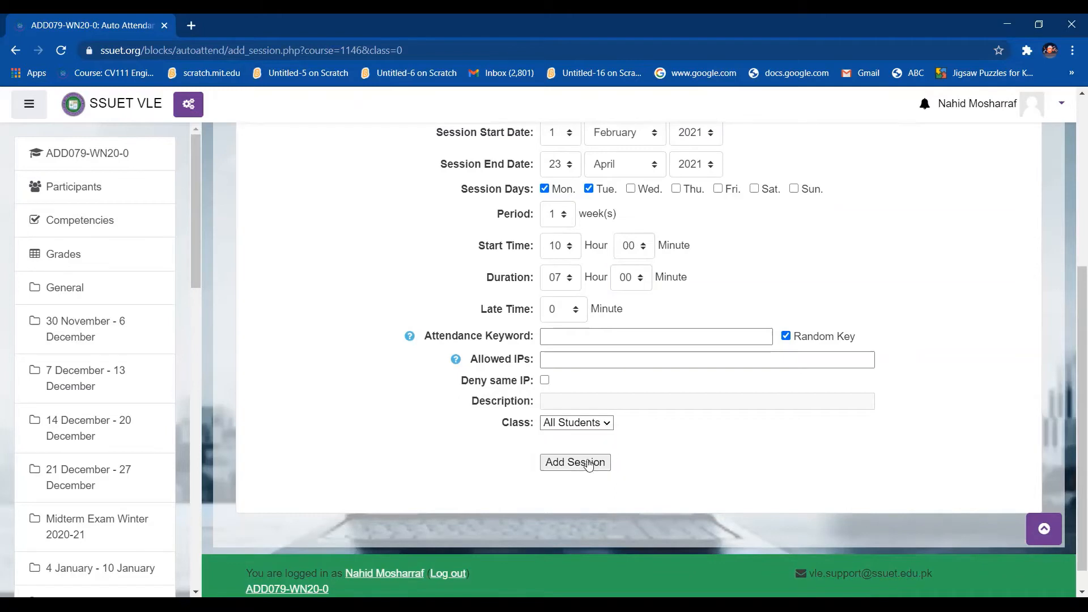
pyautogui.click(610, 426)
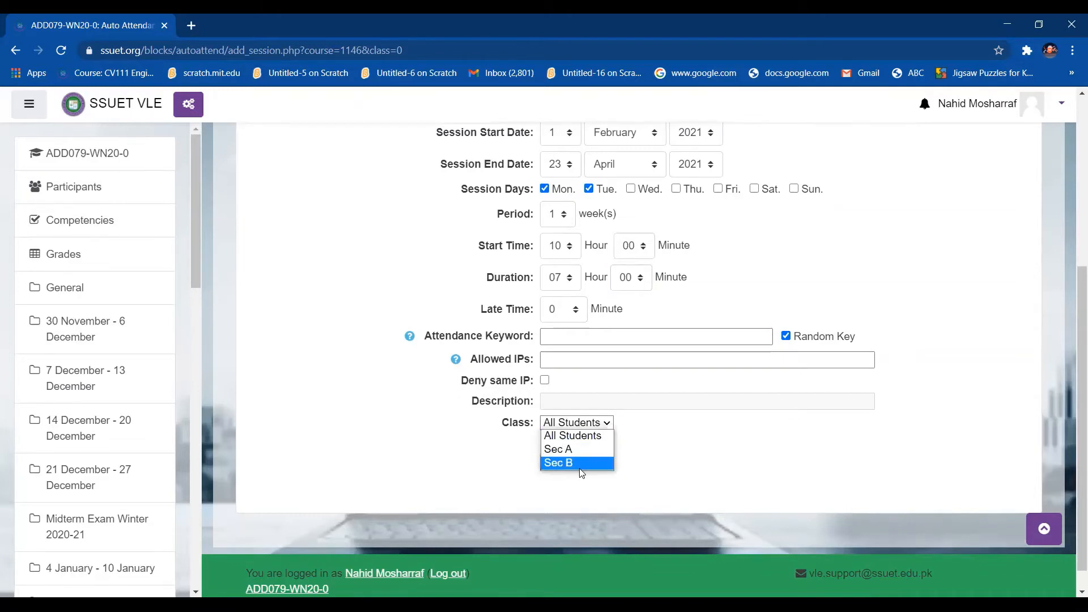
pyautogui.click(612, 426)
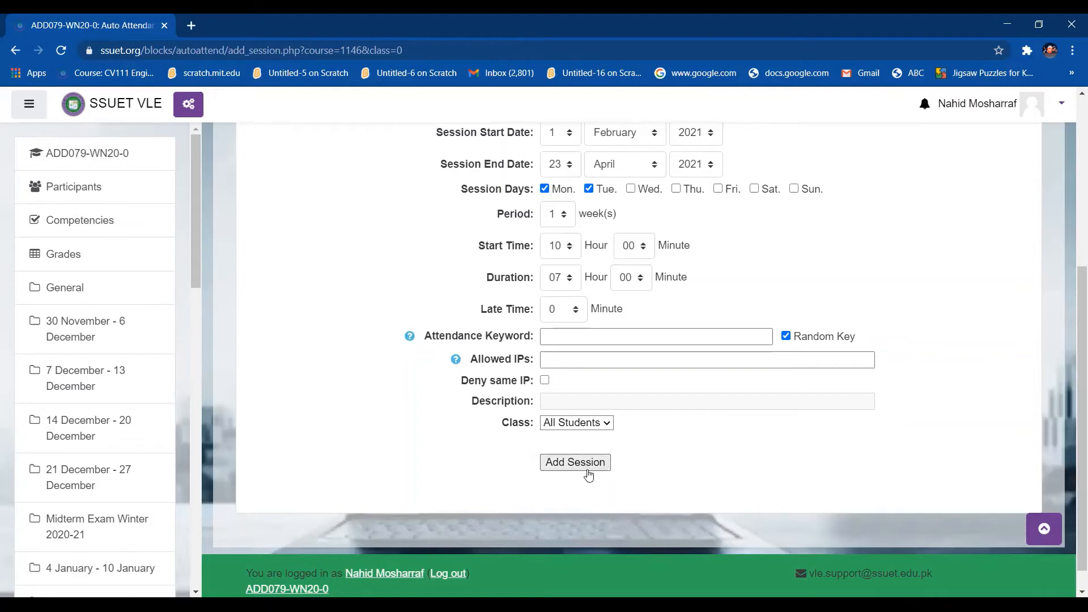
# Replace Monday with Saturday in the session days and turn off the creation of multiple sessions.
pyautogui.scroll(4, 677, 486)
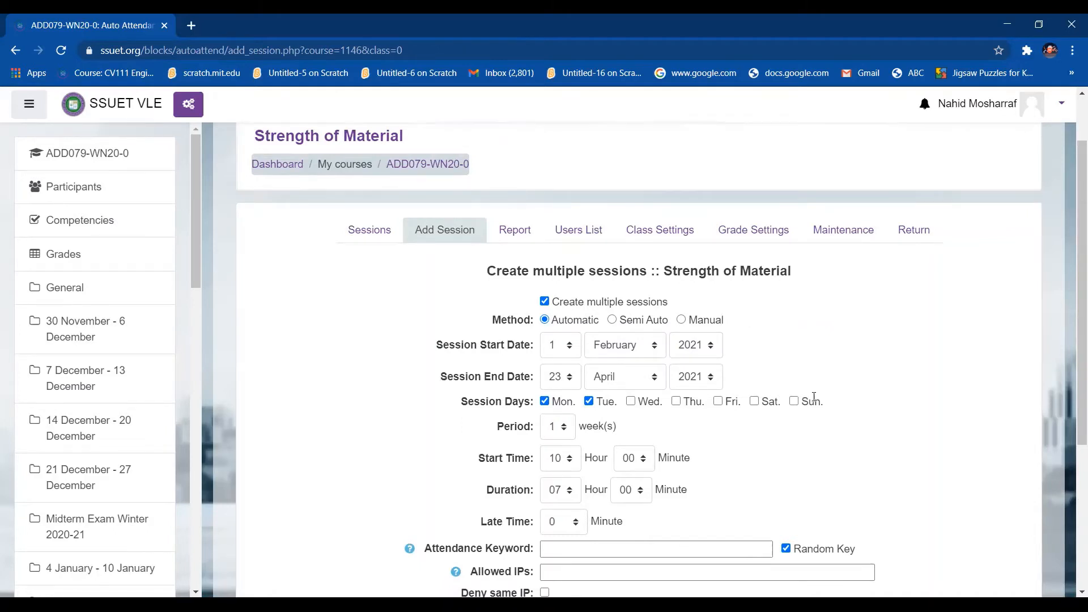
pyautogui.click(544, 402)
pyautogui.click(754, 401)
pyautogui.click(545, 302)
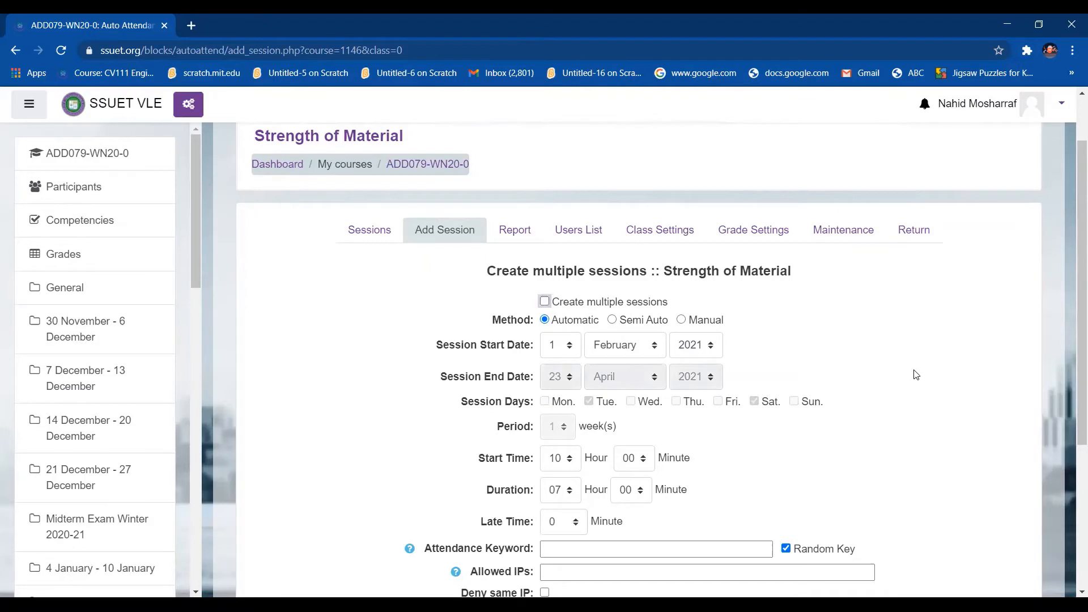
# Review the single-session settings from the start date down to the class choice, and open the attendance report.
pyautogui.scroll(-1, 913, 371)
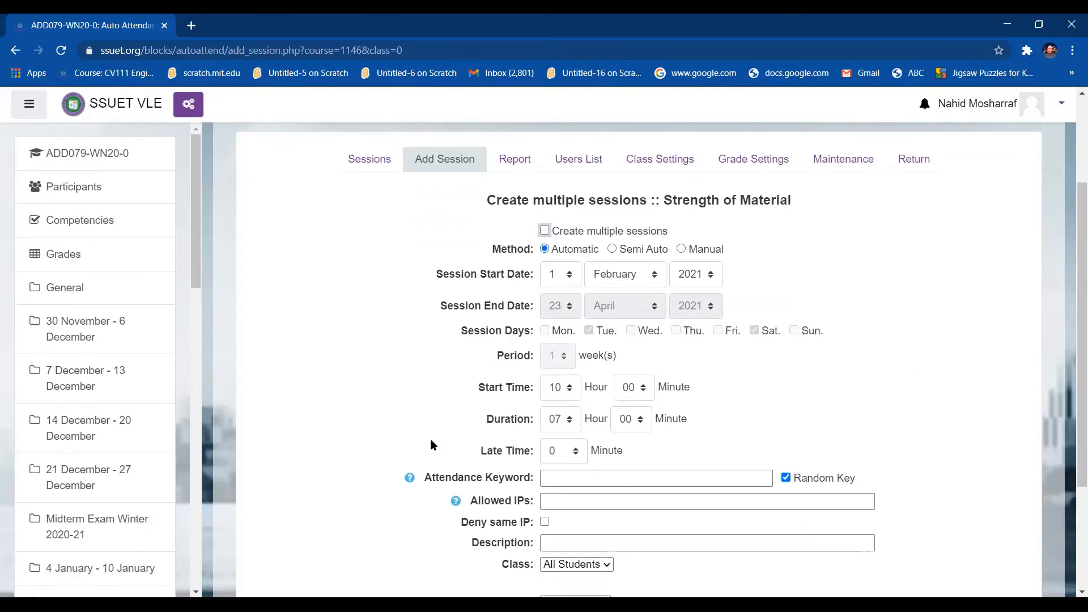
pyautogui.scroll(-3, 685, 527)
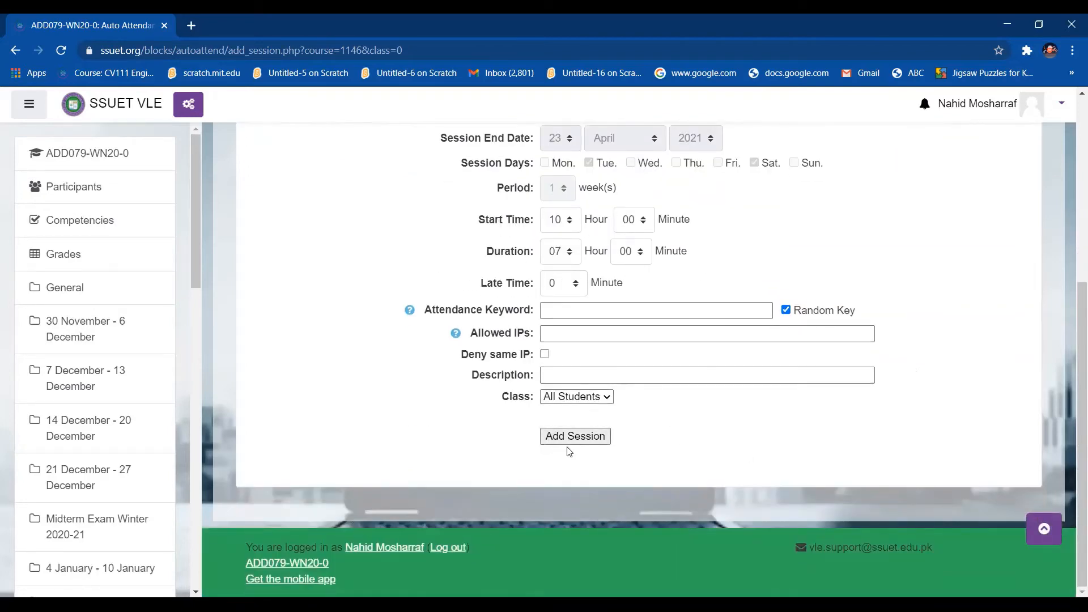
pyautogui.click(601, 442)
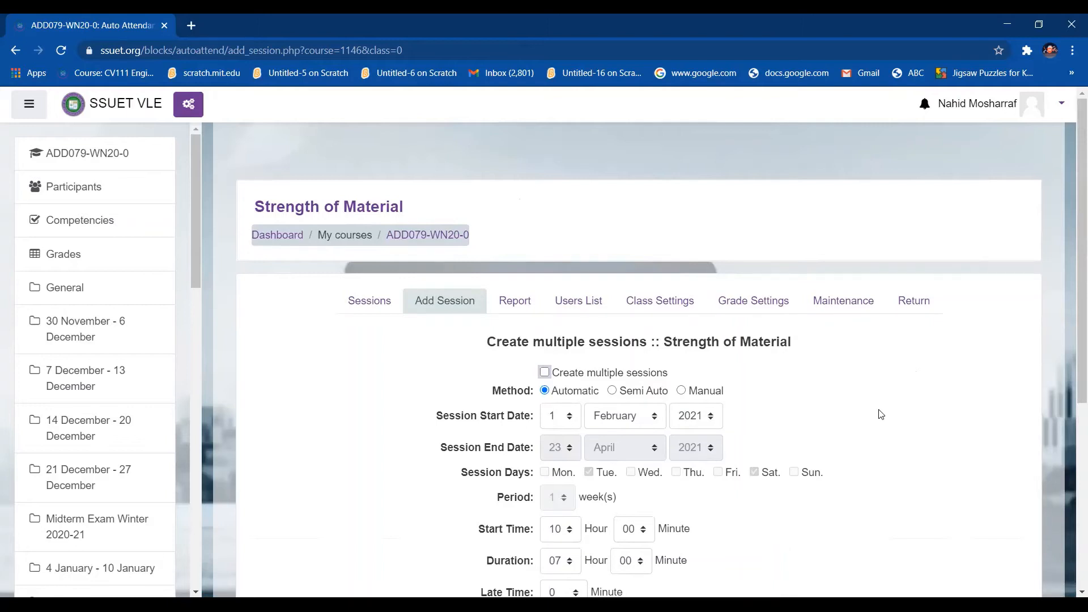
pyautogui.scroll(-5, 879, 413)
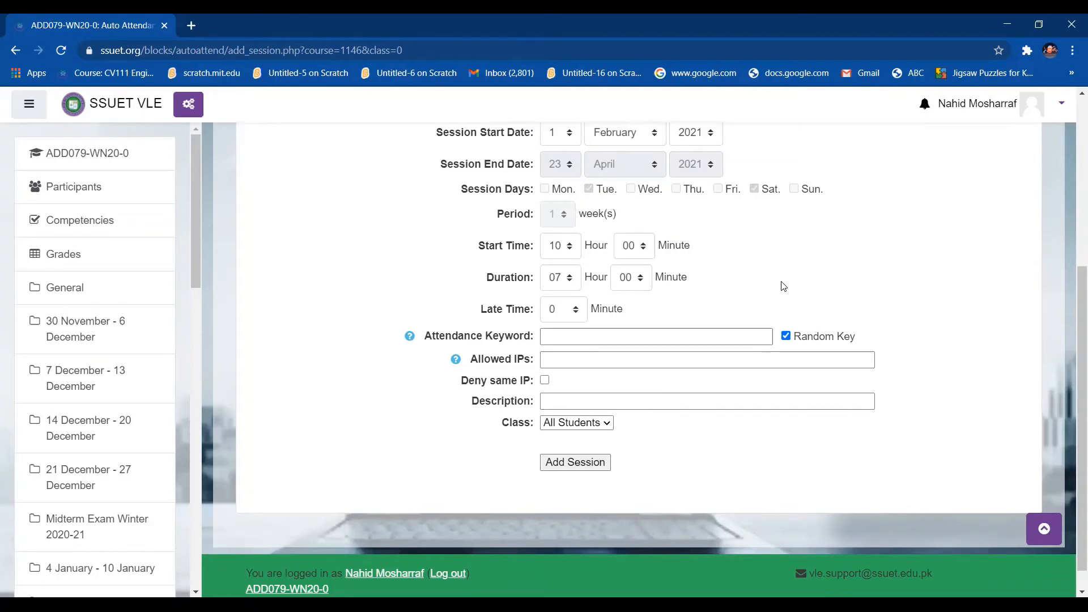
pyautogui.scroll(3, 737, 333)
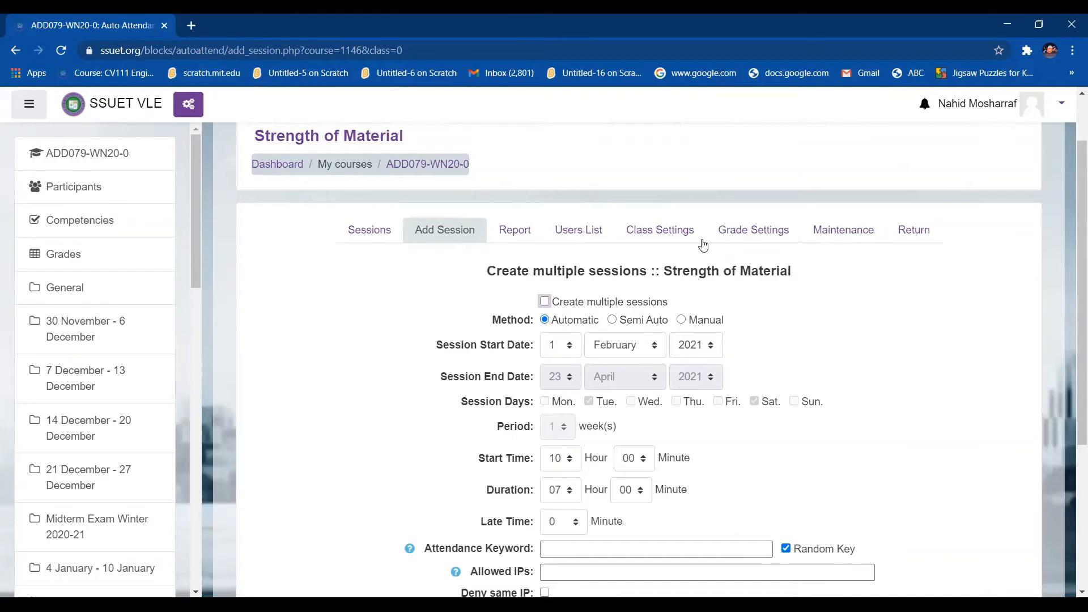
pyautogui.scroll(-2, 829, 437)
pyautogui.scroll(-3, 802, 428)
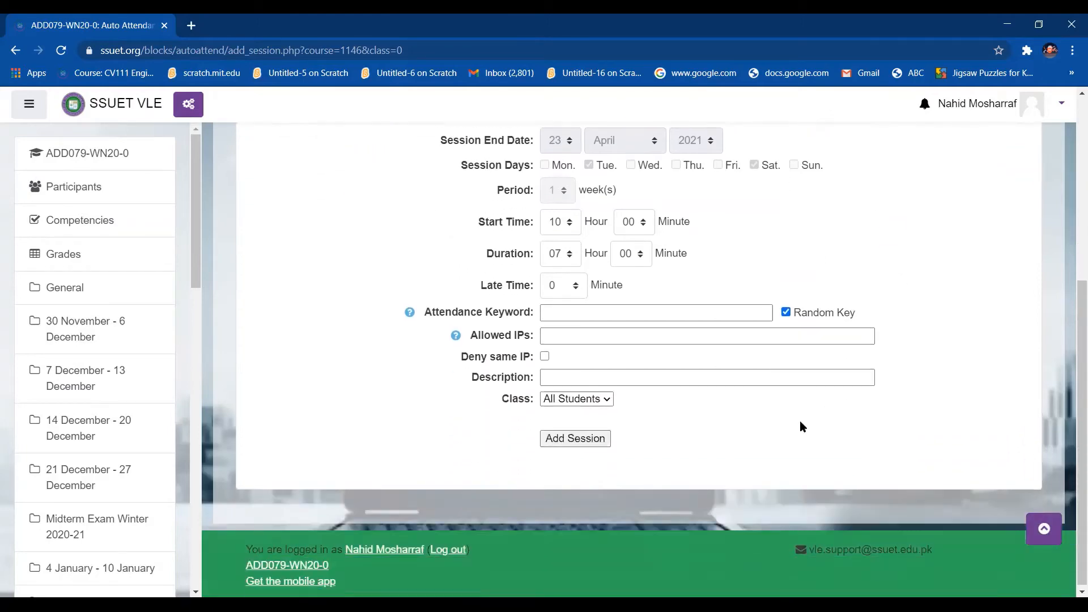
pyautogui.scroll(6, 682, 372)
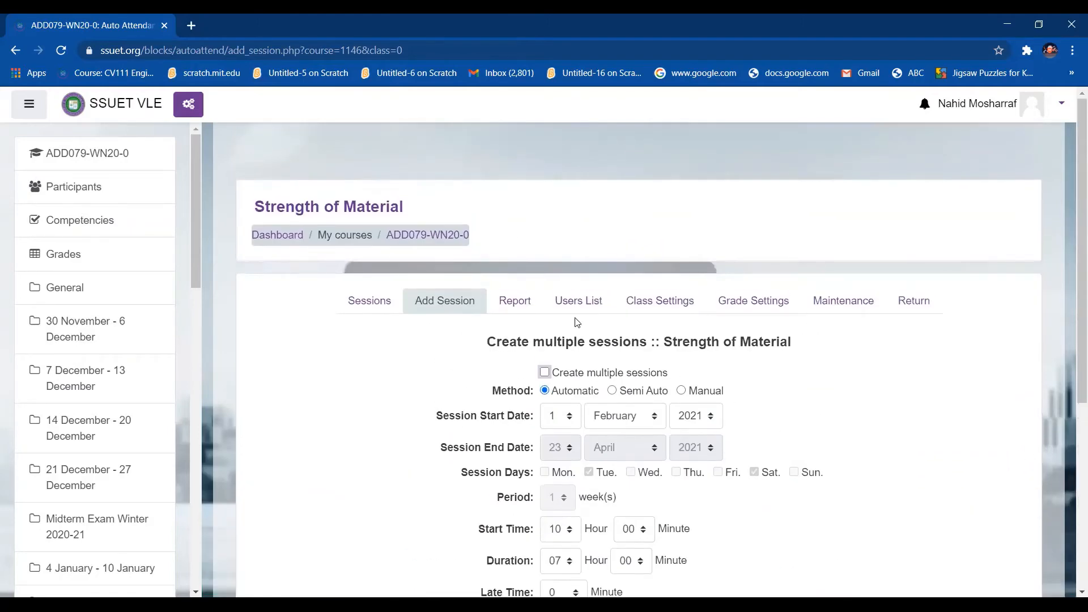
pyautogui.click(509, 308)
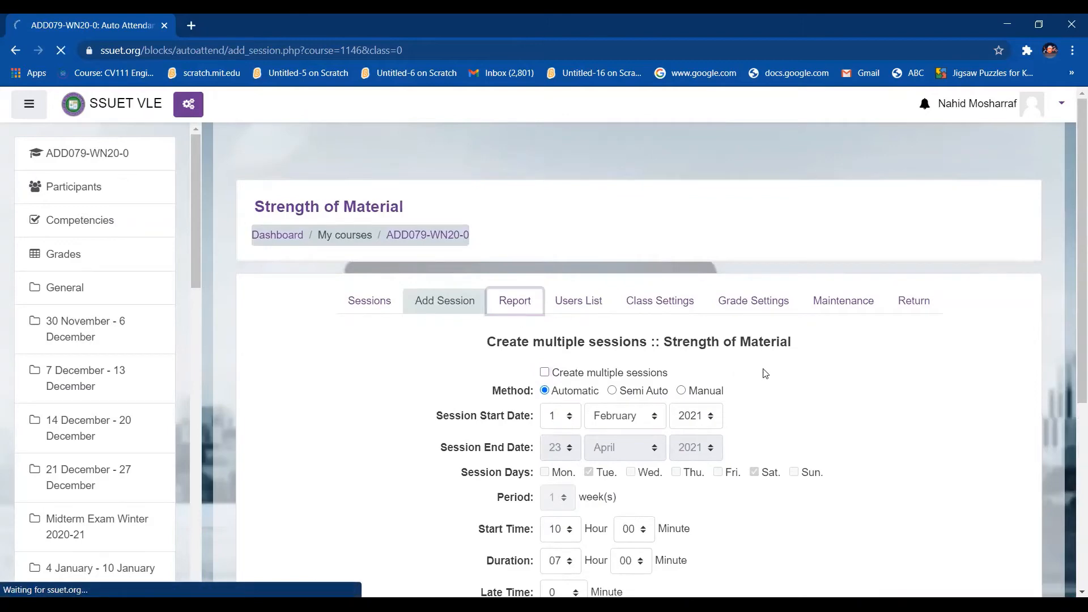
# Review the attendance report, and in the grade settings turn off display of Late, Early and Not Called and save the update.
pyautogui.scroll(-5, 714, 374)
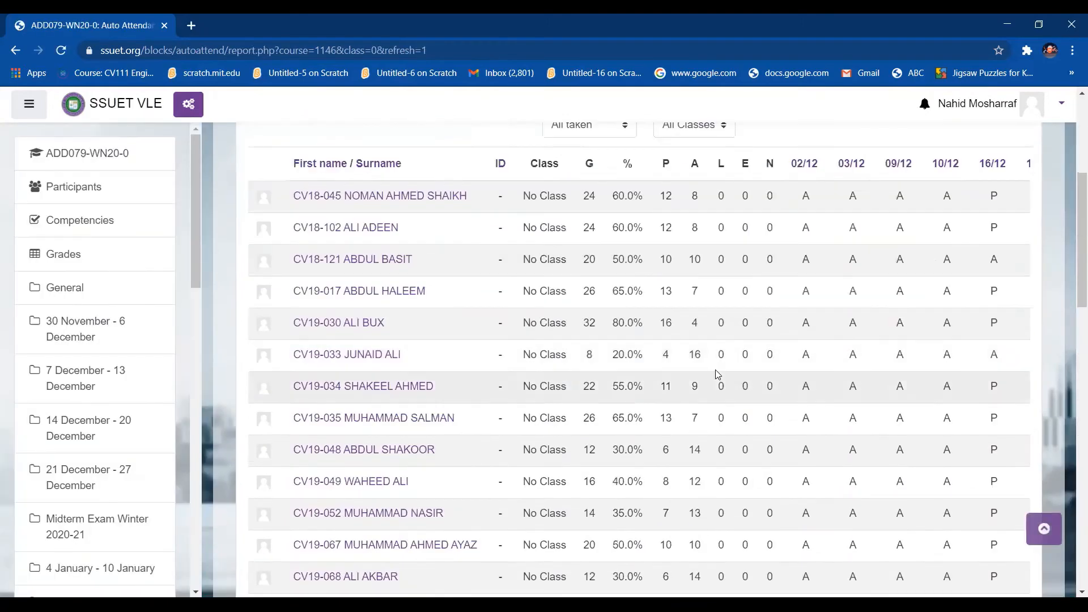
pyautogui.scroll(3, 717, 373)
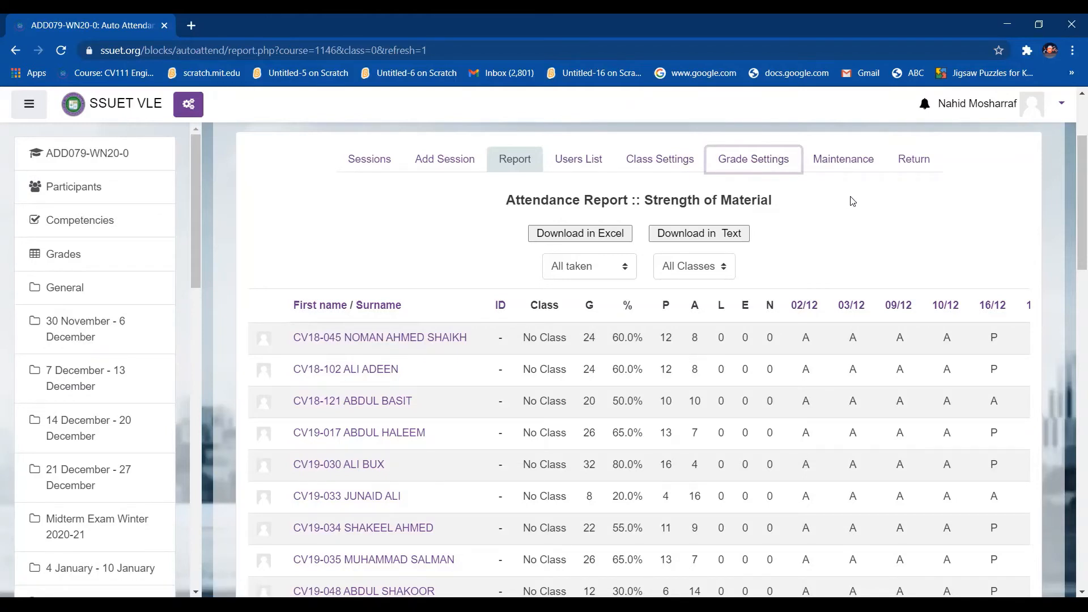
pyautogui.click(780, 161)
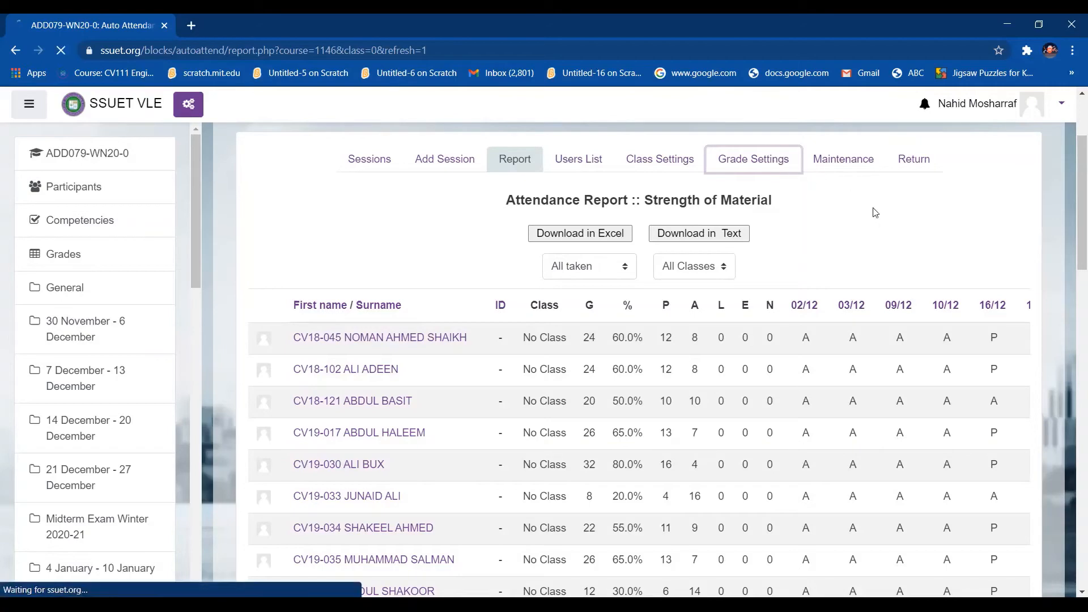
pyautogui.scroll(-3, 877, 223)
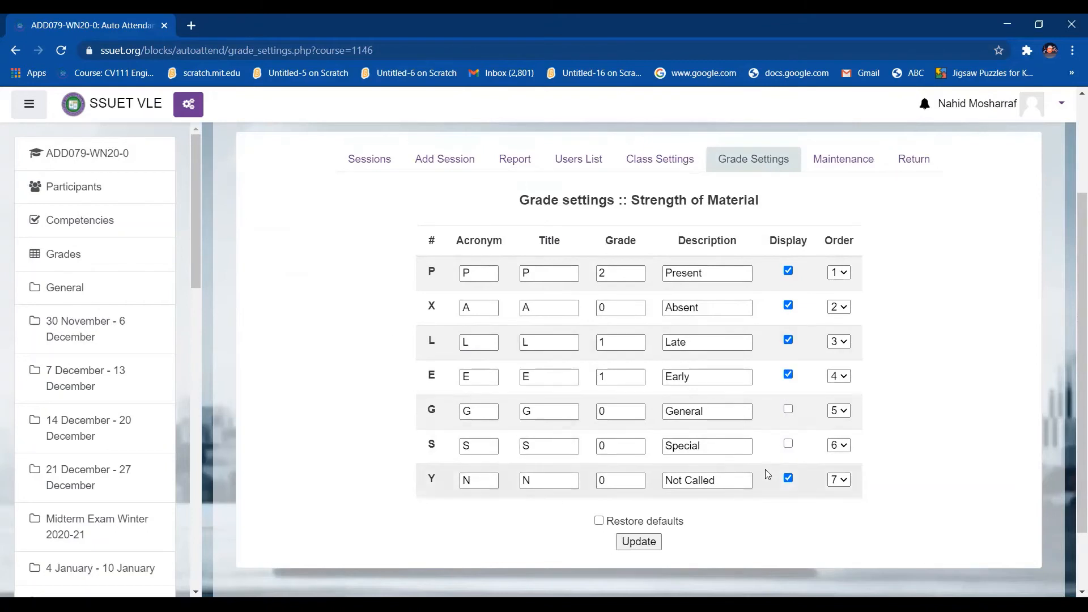
pyautogui.click(789, 340)
pyautogui.click(789, 375)
pyautogui.click(789, 479)
pyautogui.click(637, 541)
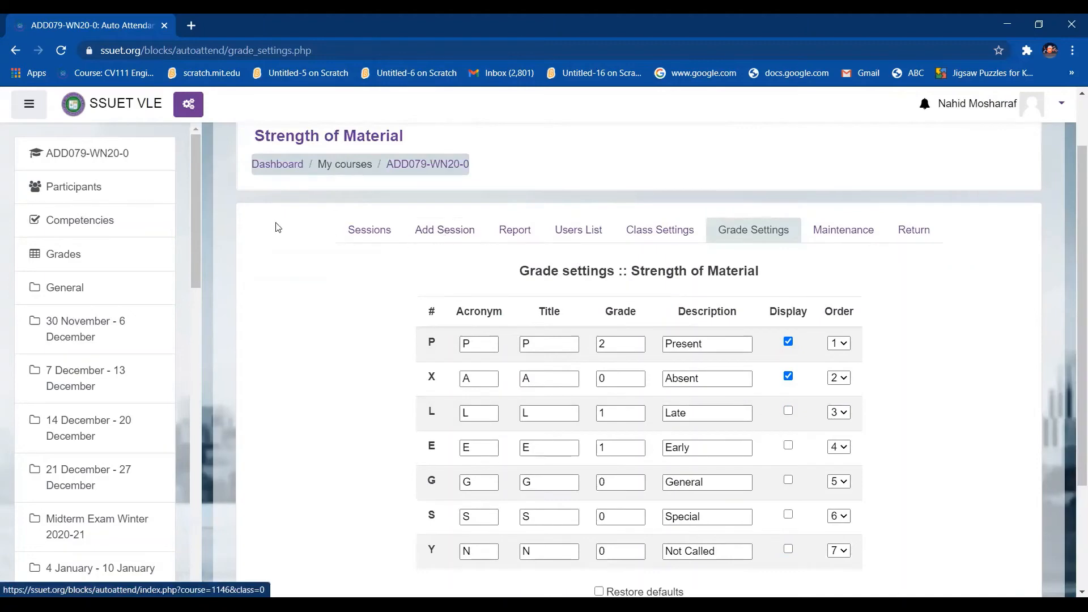
# Open the update form of the 02/12/20 session, review its date, time, keyword and class settings, and return to the sessions list.
pyautogui.click(342, 231)
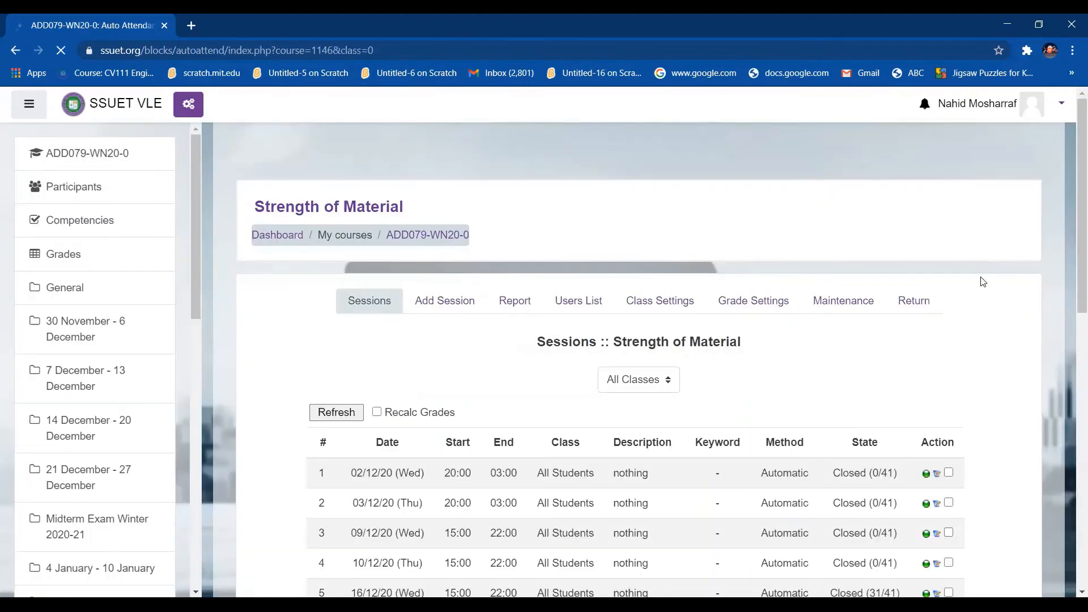
pyautogui.scroll(-1, 899, 441)
pyautogui.scroll(-3, 845, 462)
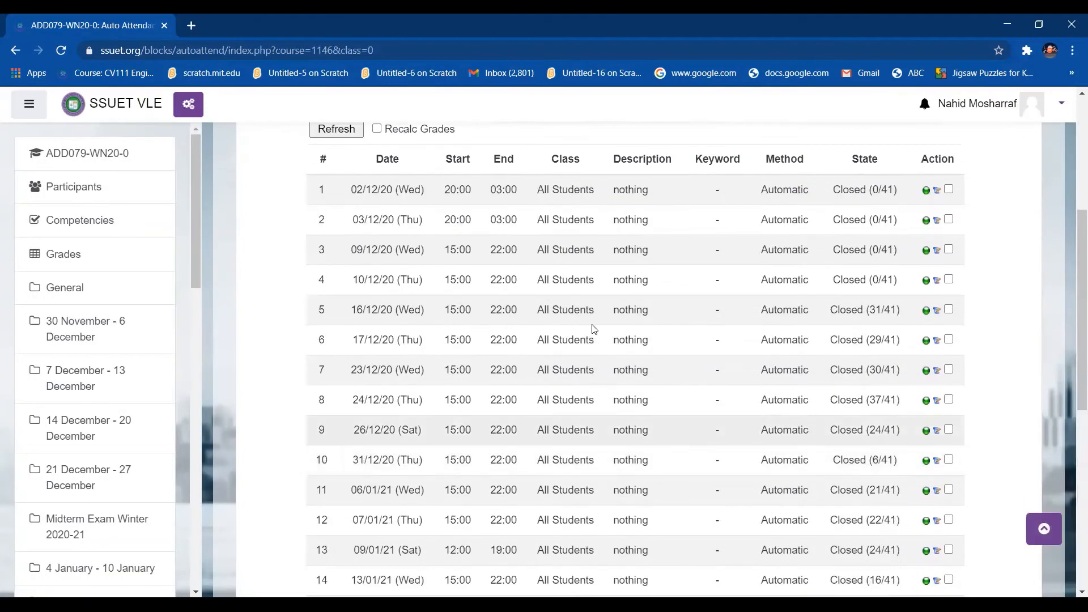
pyautogui.click(938, 192)
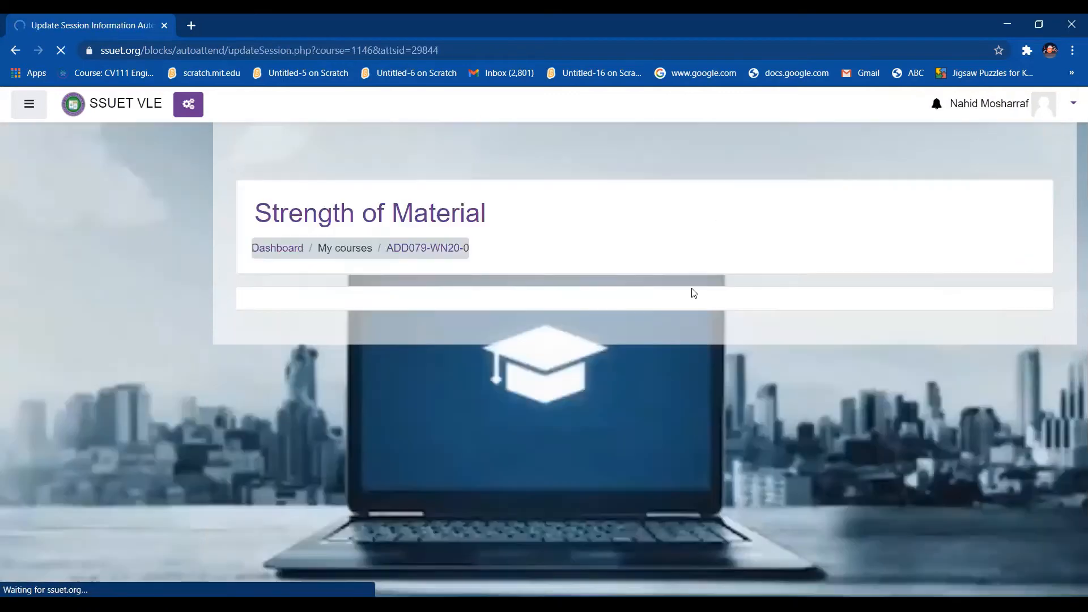
pyautogui.scroll(-5, 610, 453)
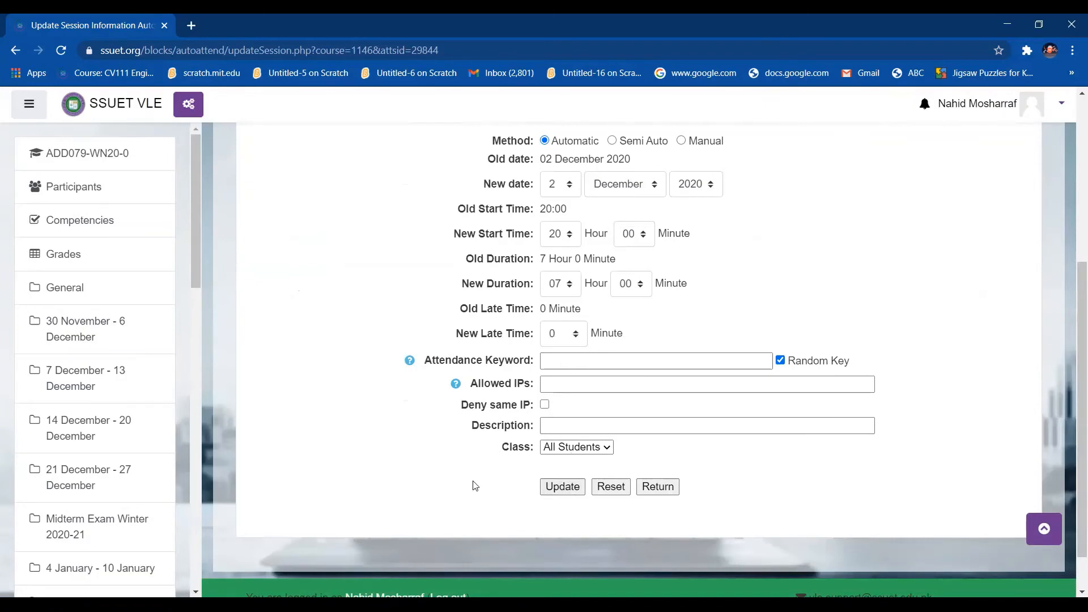
pyautogui.scroll(5, 475, 486)
pyautogui.click(329, 305)
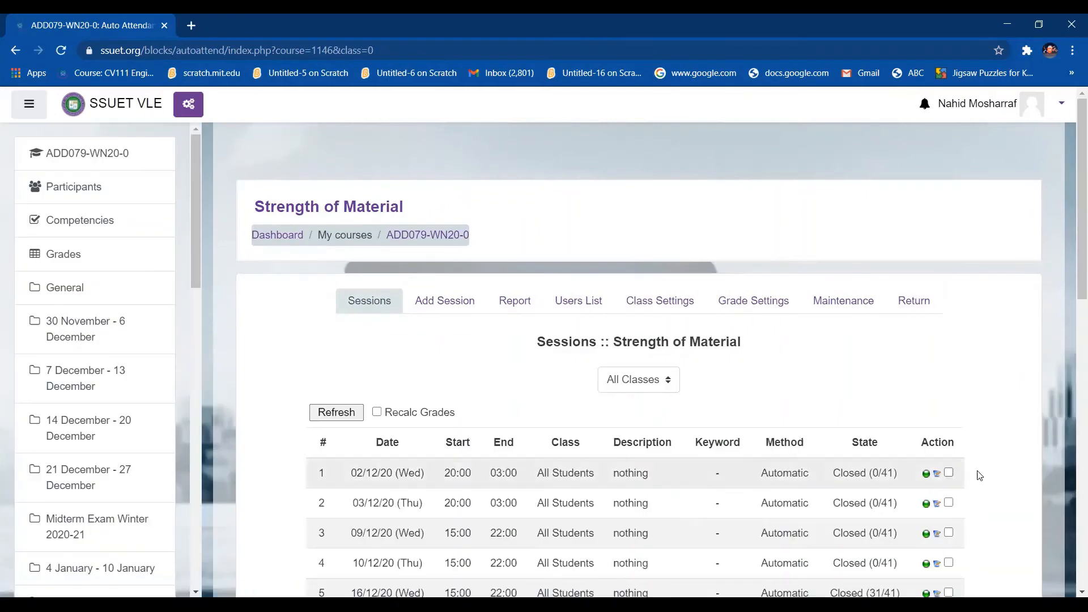
# Open the attendance sheet of the 02/12/20 session, examine the students' present and absent marks, and go back to the sessions list.
pyautogui.scroll(-3, 1003, 355)
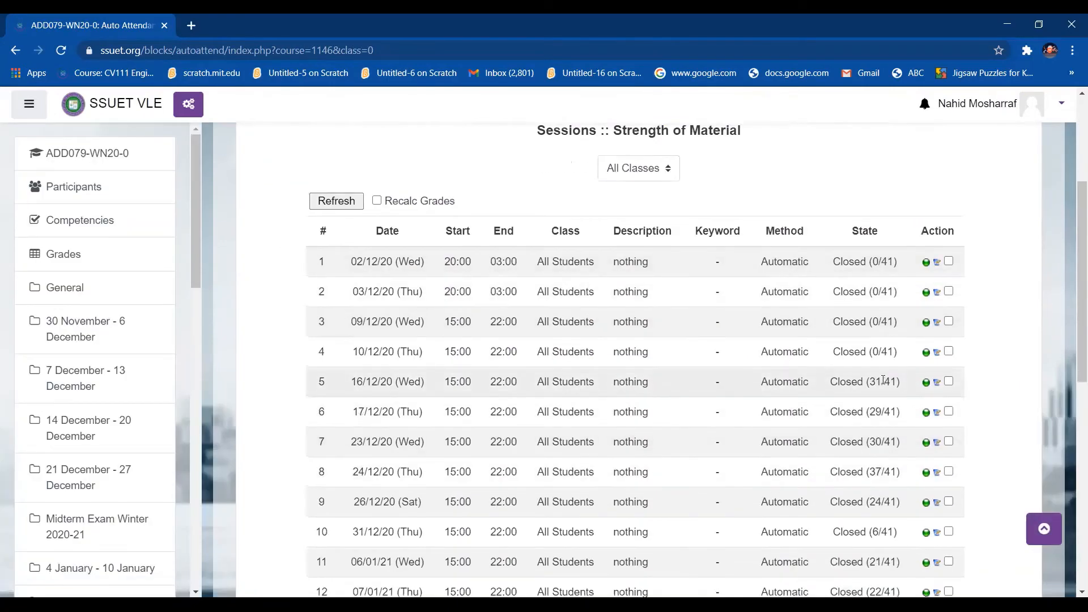
pyautogui.scroll(3, 527, 359)
pyautogui.scroll(-3, 1071, 420)
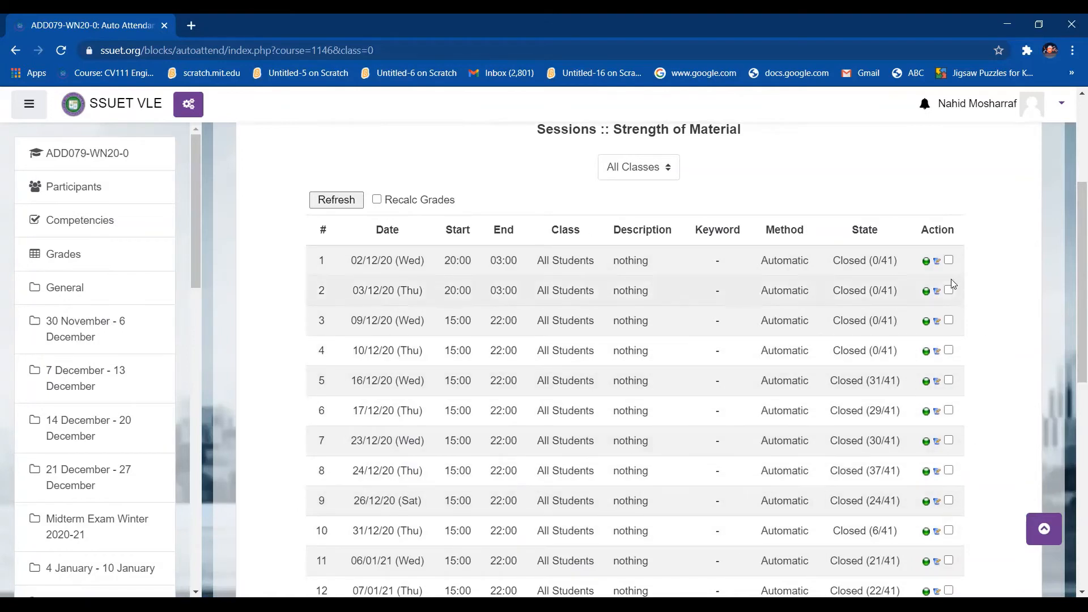
pyautogui.click(928, 262)
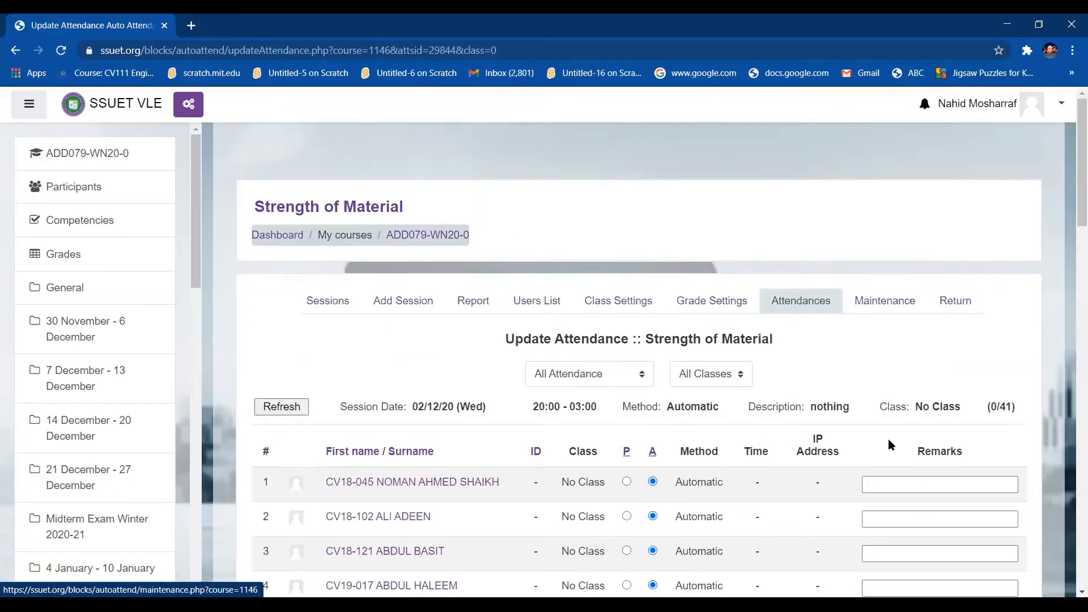
pyautogui.scroll(-6, 889, 448)
pyautogui.scroll(3, 889, 447)
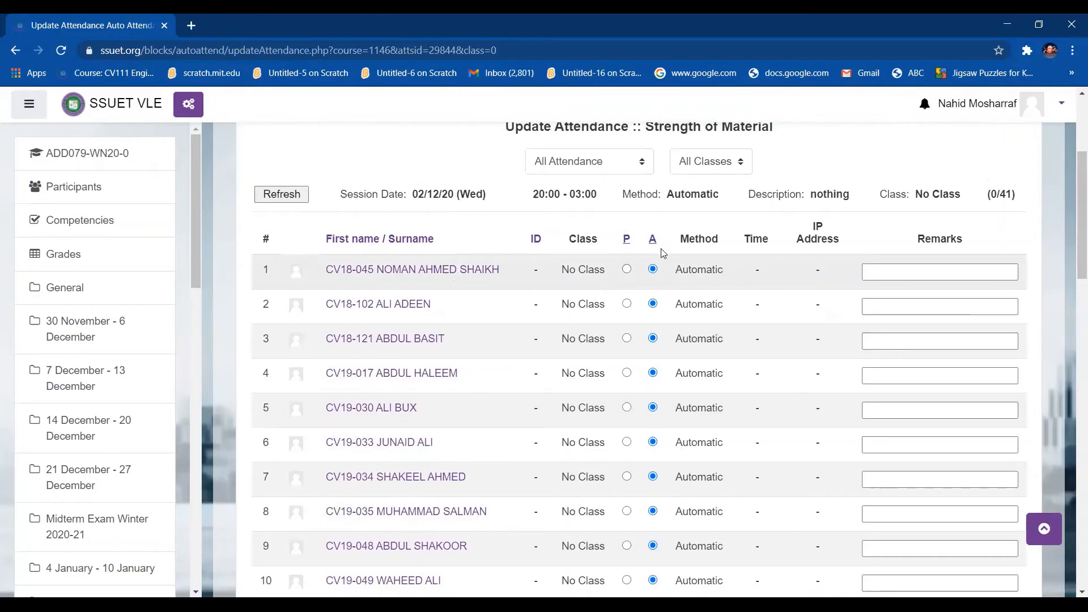
pyautogui.scroll(-4, 656, 510)
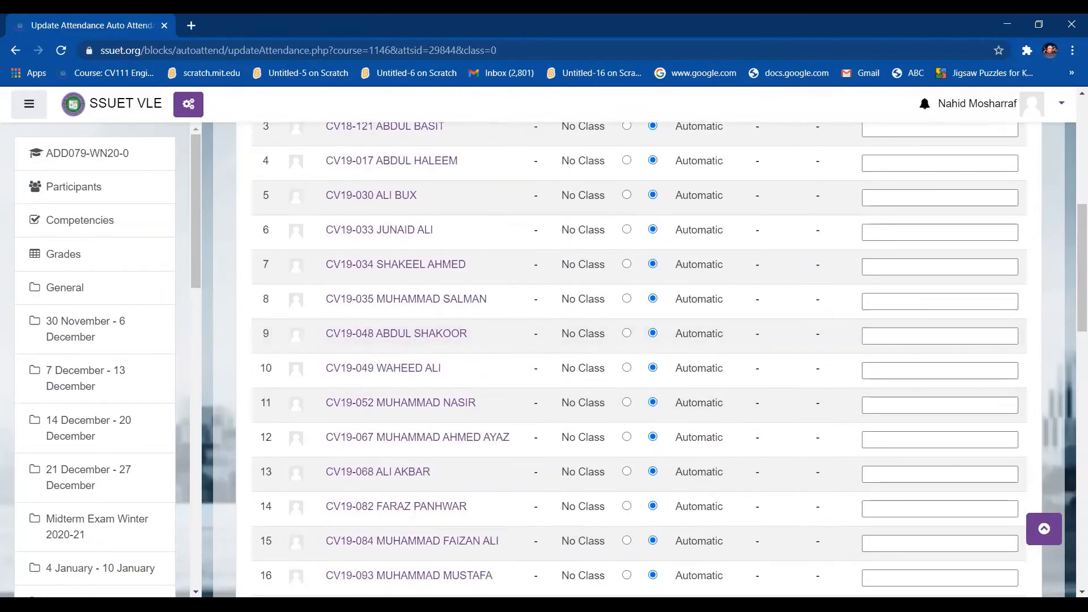
pyautogui.scroll(-2, 656, 555)
pyautogui.scroll(8, 556, 510)
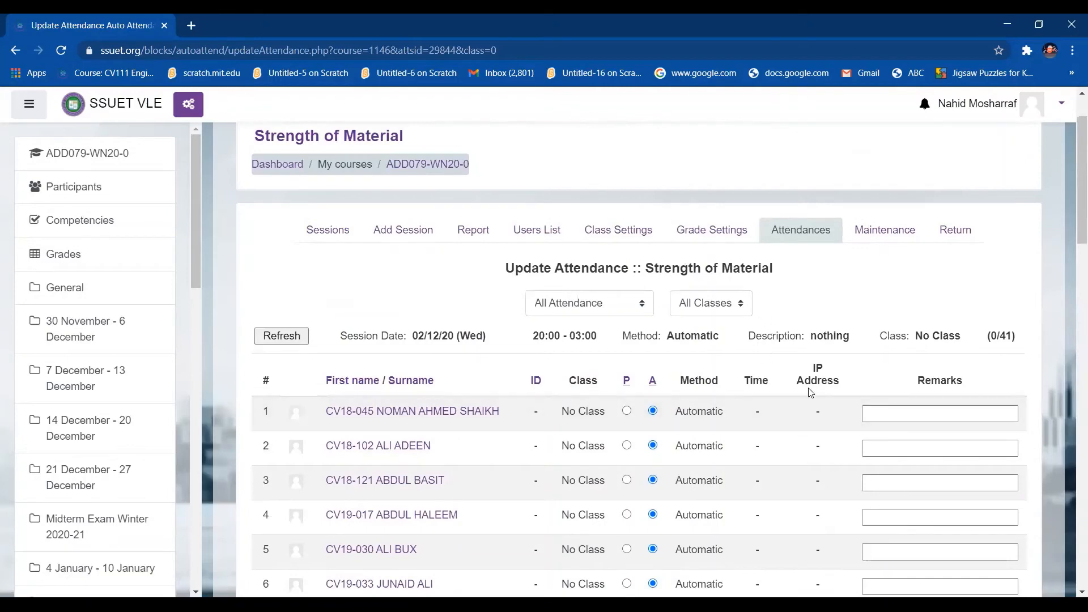
pyautogui.click(16, 54)
# Open the attendance sheet of the 24/12/20 session and examine each student's mark, time and IP address down to the last row.
pyautogui.scroll(-6, 898, 458)
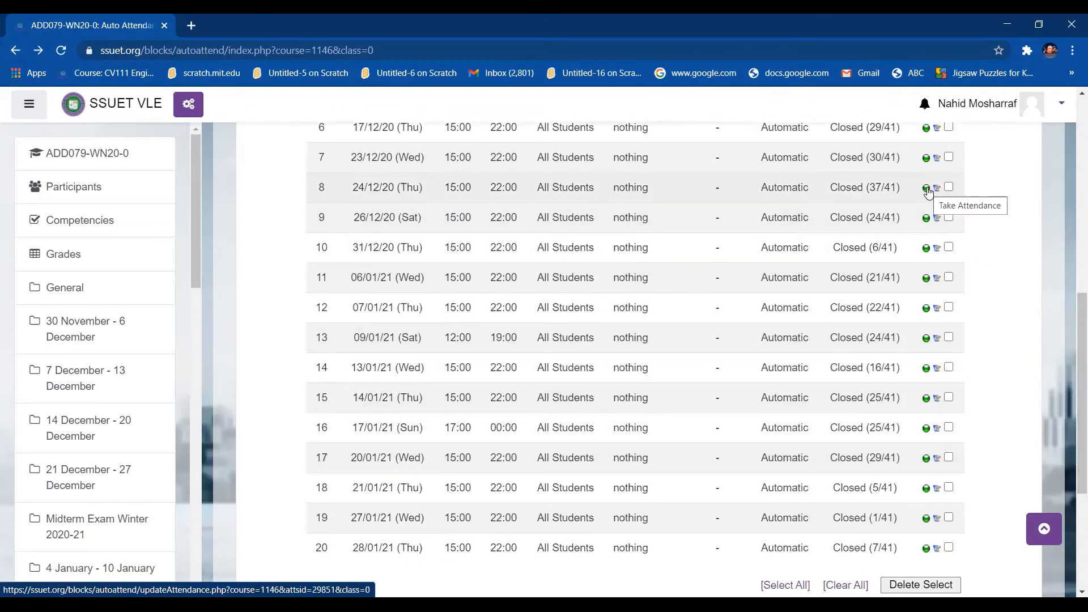
pyautogui.click(927, 191)
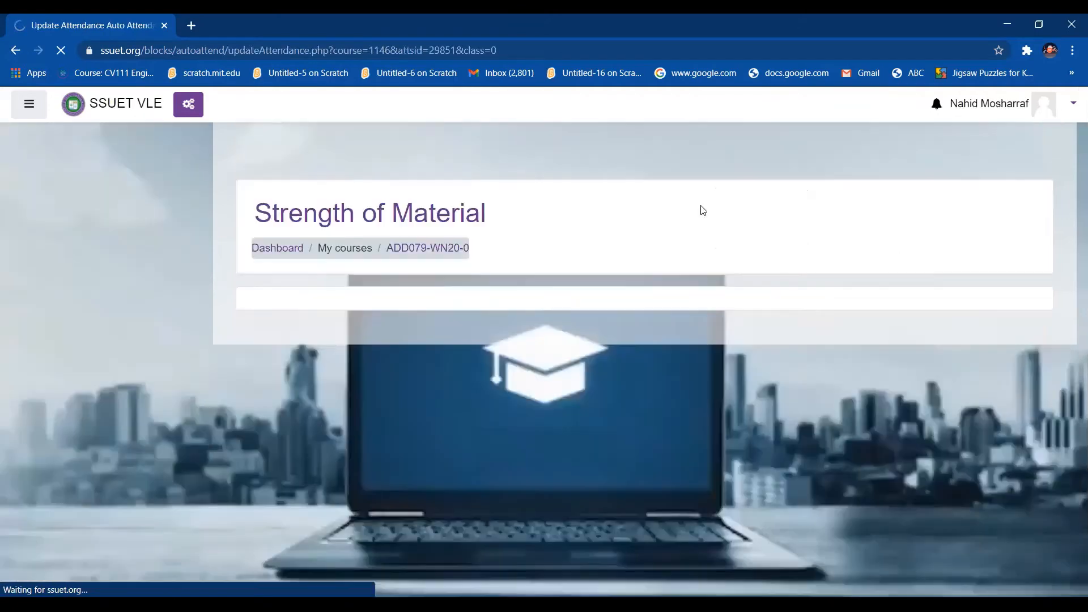
pyautogui.scroll(-3, 783, 495)
pyautogui.scroll(-1, 783, 495)
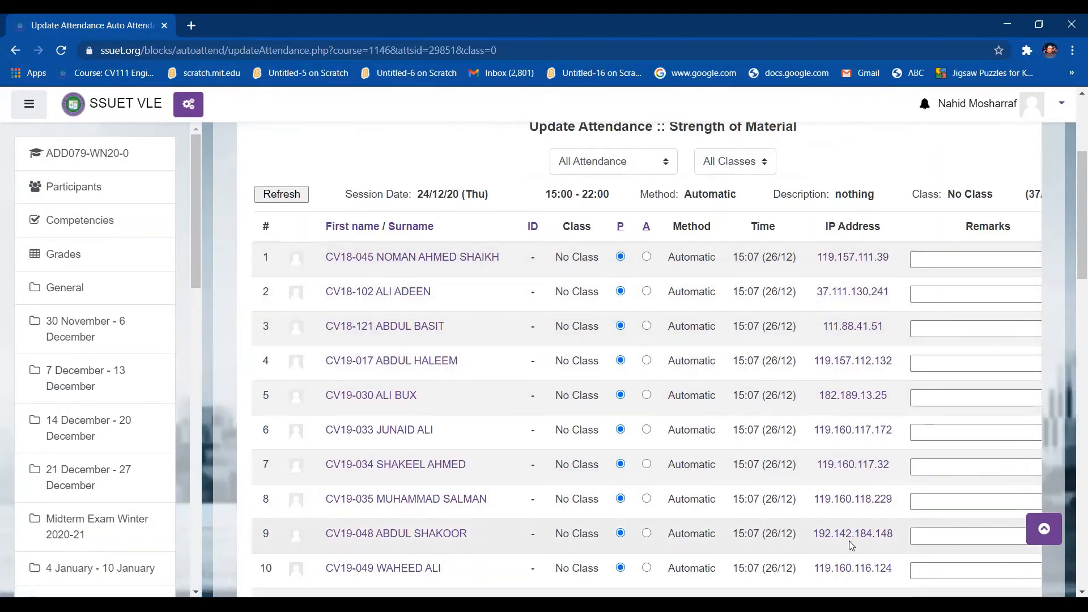
pyautogui.scroll(-2, 849, 541)
pyautogui.scroll(-15, 851, 542)
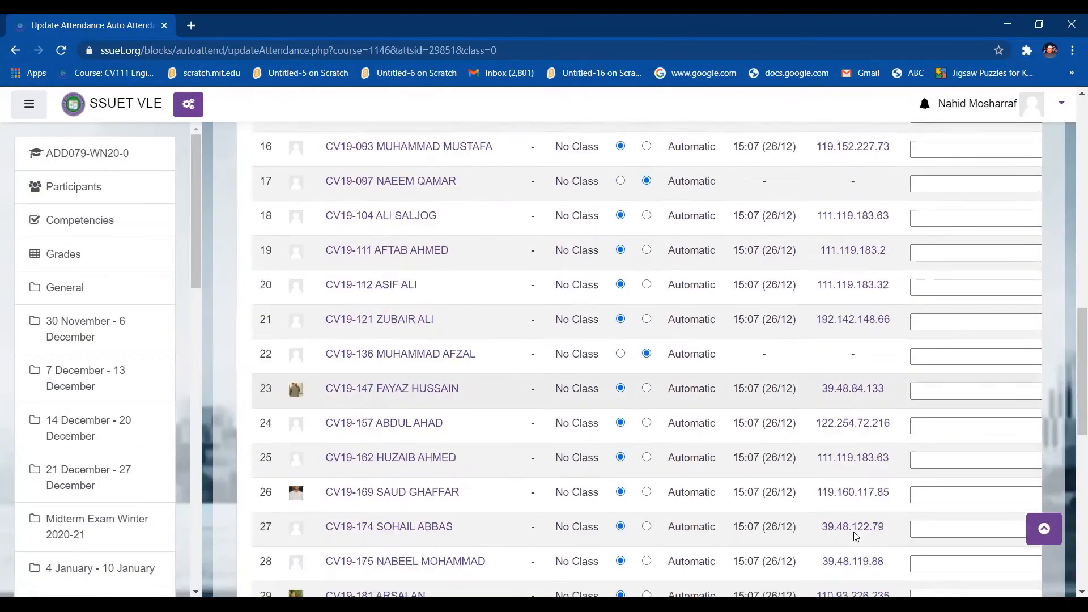
pyautogui.scroll(-5, 854, 532)
pyautogui.scroll(3, 854, 530)
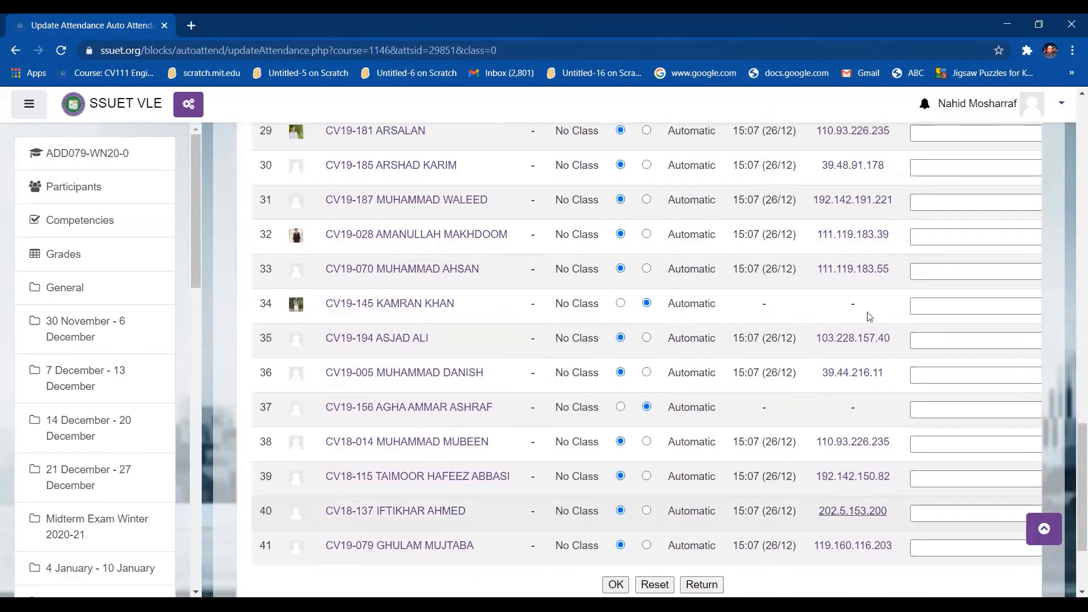
# Review the 24/12/20 attendance rows back up to the first student and examine the class filter choices, keeping All Classes.
pyautogui.scroll(7, 862, 450)
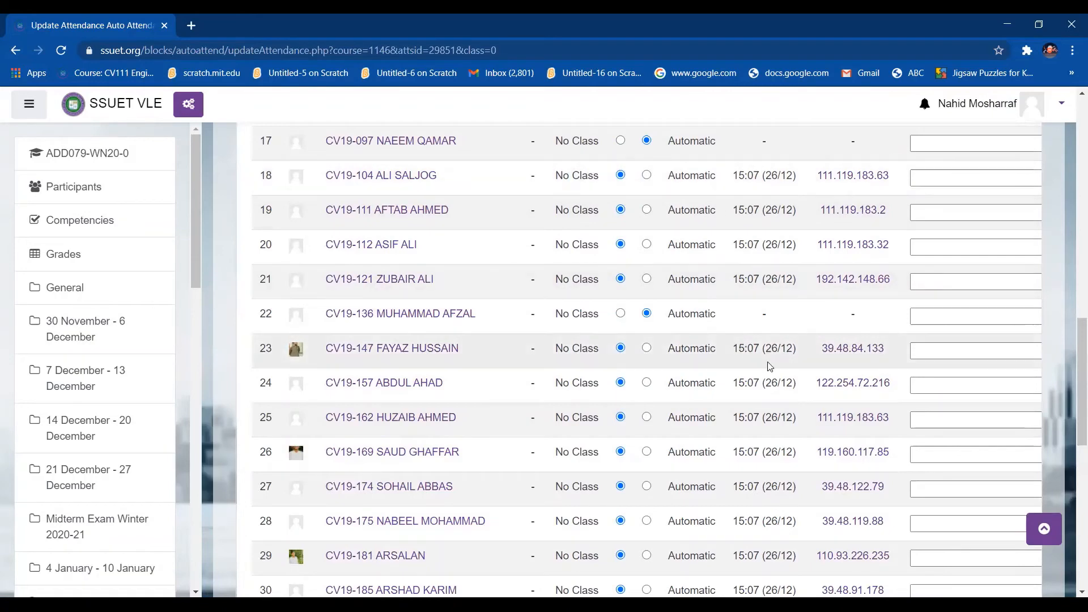
pyautogui.scroll(2, 769, 365)
pyautogui.scroll(3, 755, 278)
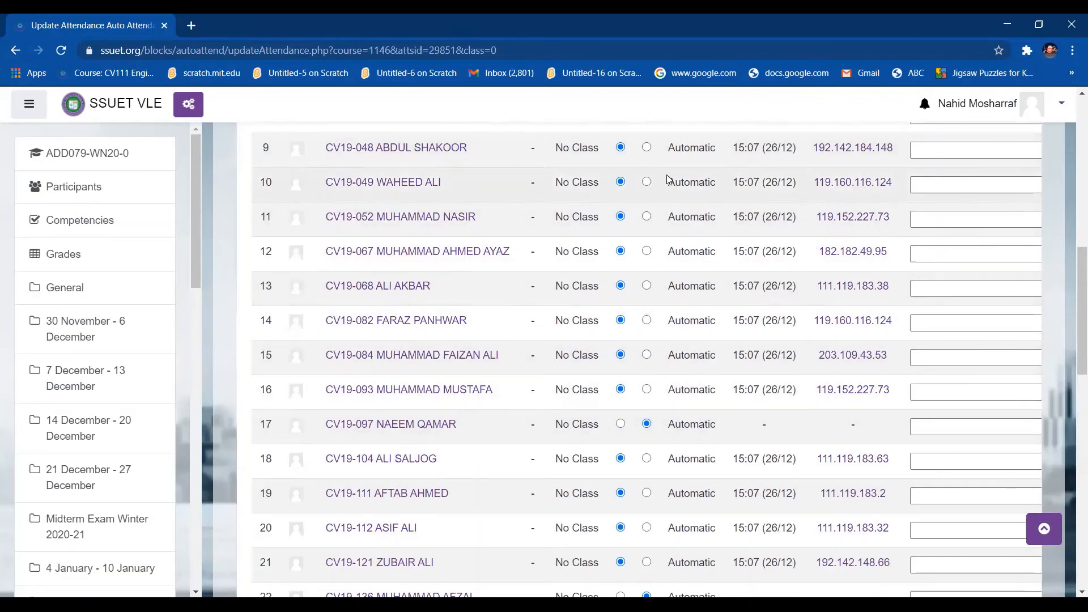
pyautogui.scroll(2, 693, 419)
pyautogui.scroll(4, 755, 246)
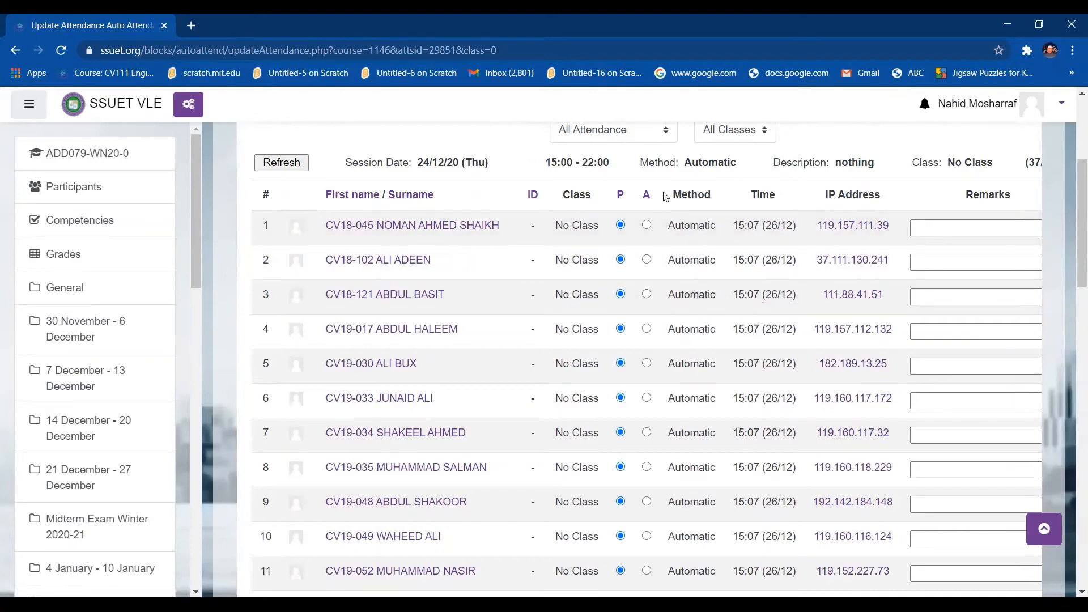
pyautogui.scroll(-1, 709, 480)
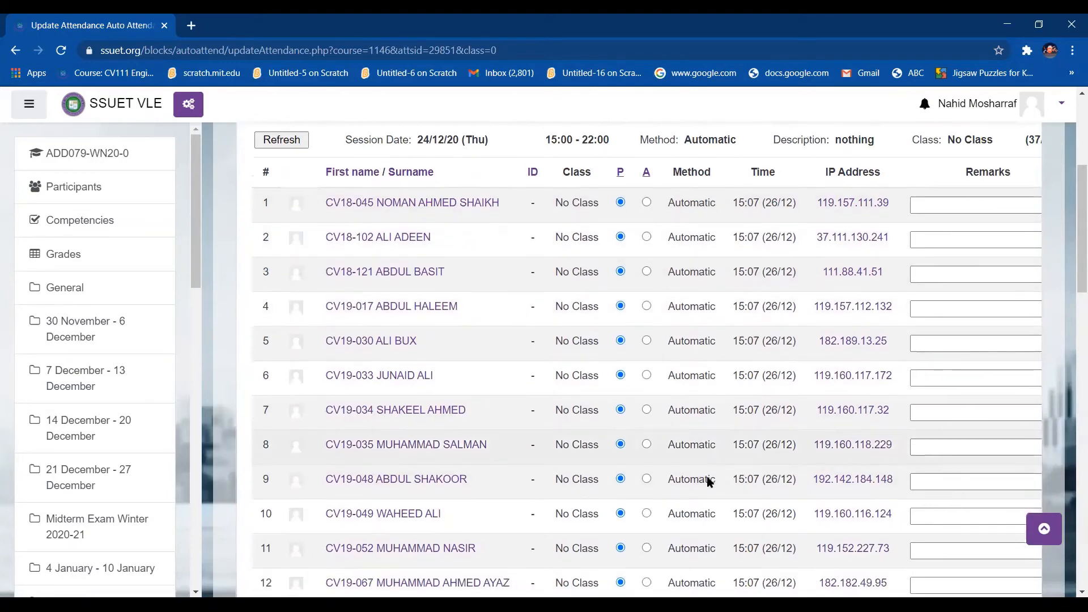
pyautogui.scroll(1, 681, 348)
pyautogui.click(764, 130)
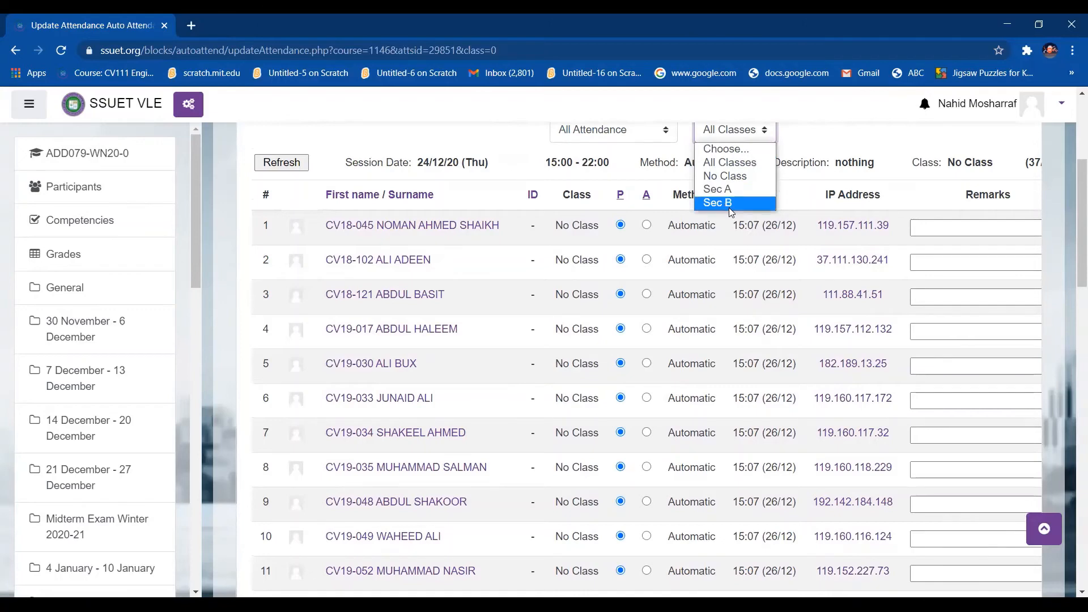
pyautogui.scroll(4, 719, 370)
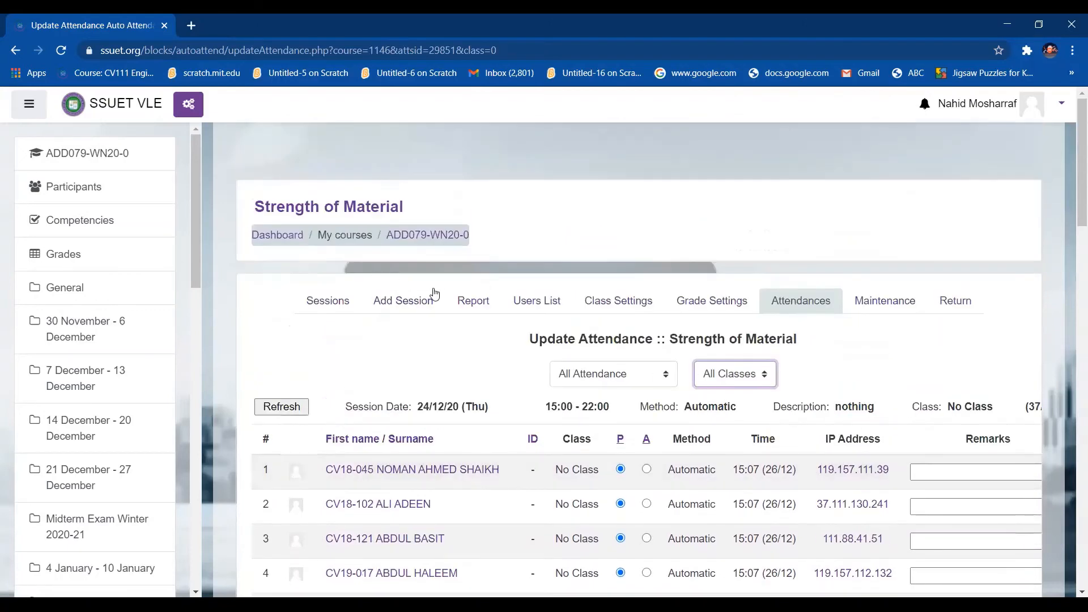
# Return to the sessions list and examine the attendance state of every session and the download options below the list.
pyautogui.click(334, 305)
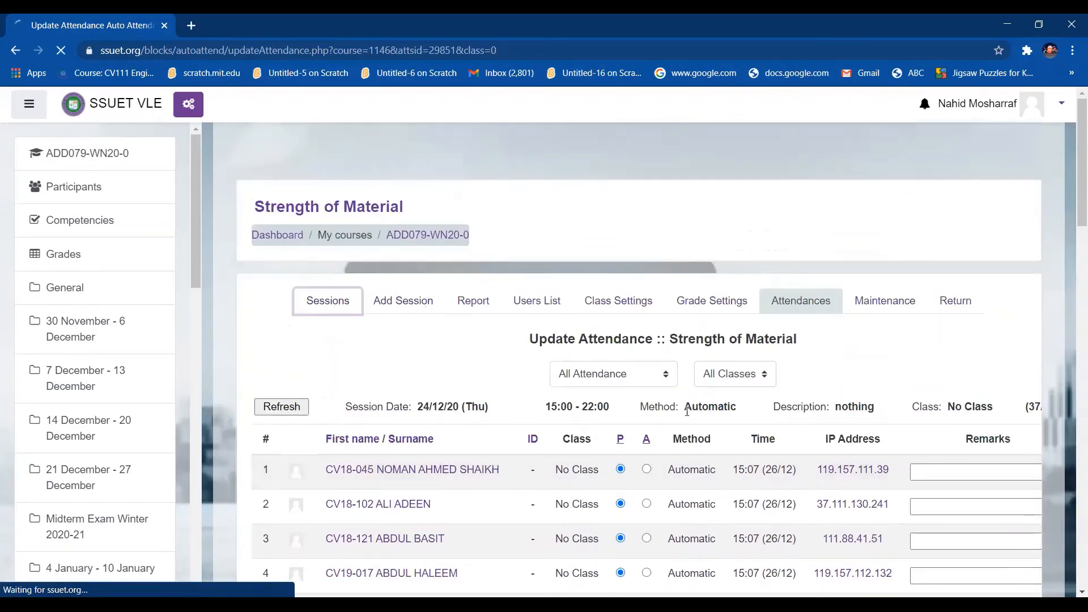
pyautogui.scroll(-6, 686, 437)
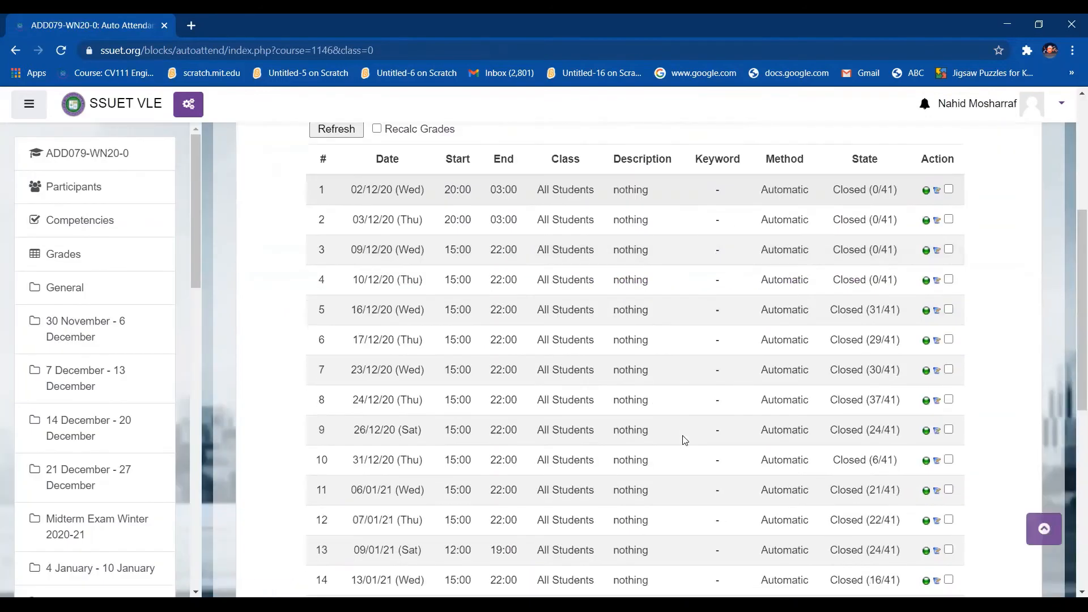
pyautogui.scroll(-6, 675, 442)
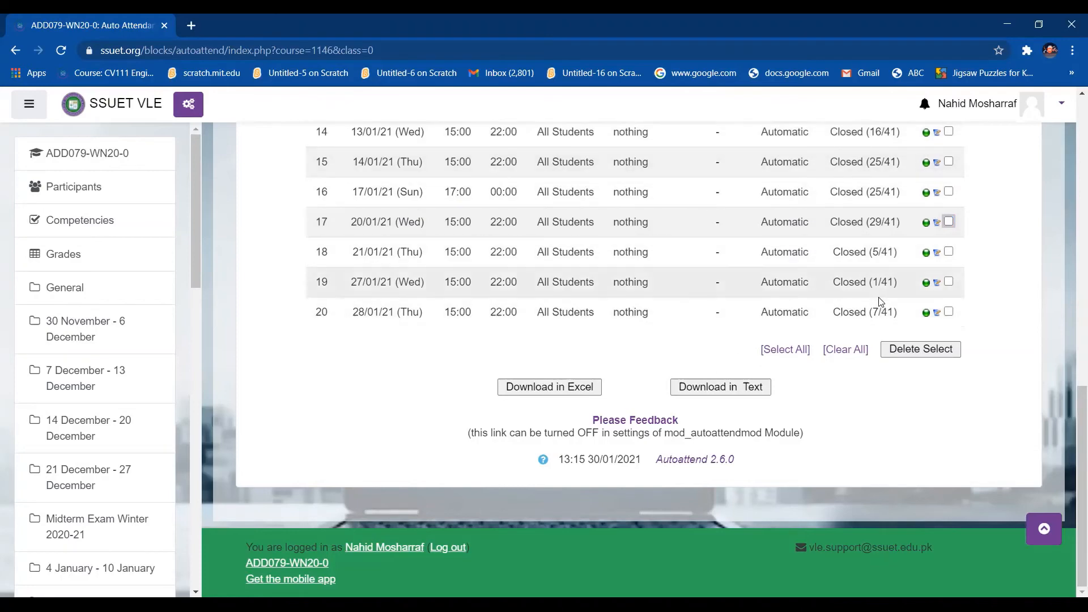
pyautogui.scroll(4, 1006, 341)
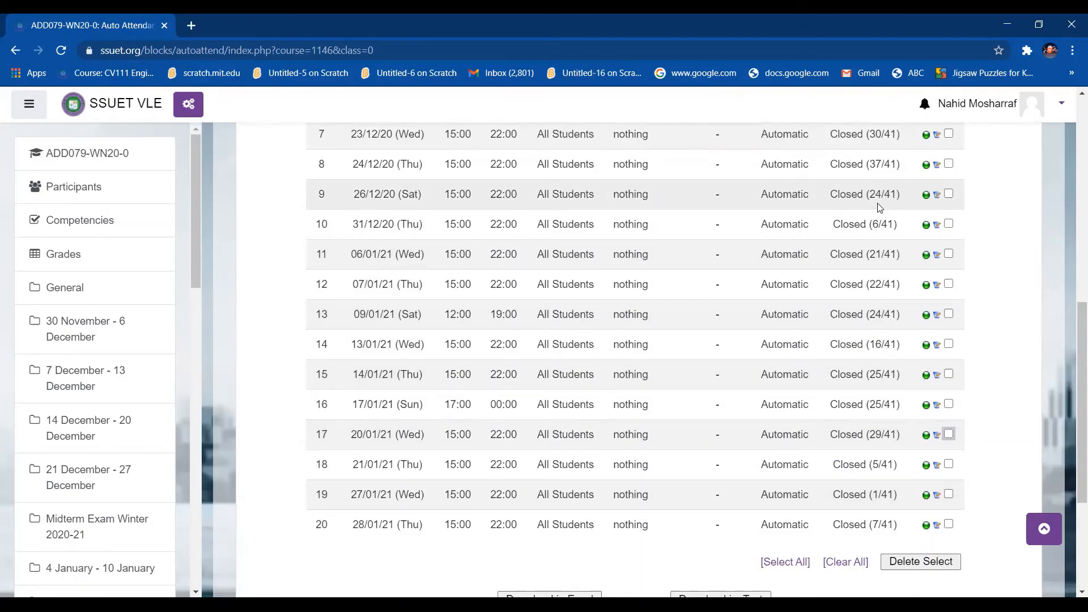
pyautogui.scroll(4, 996, 340)
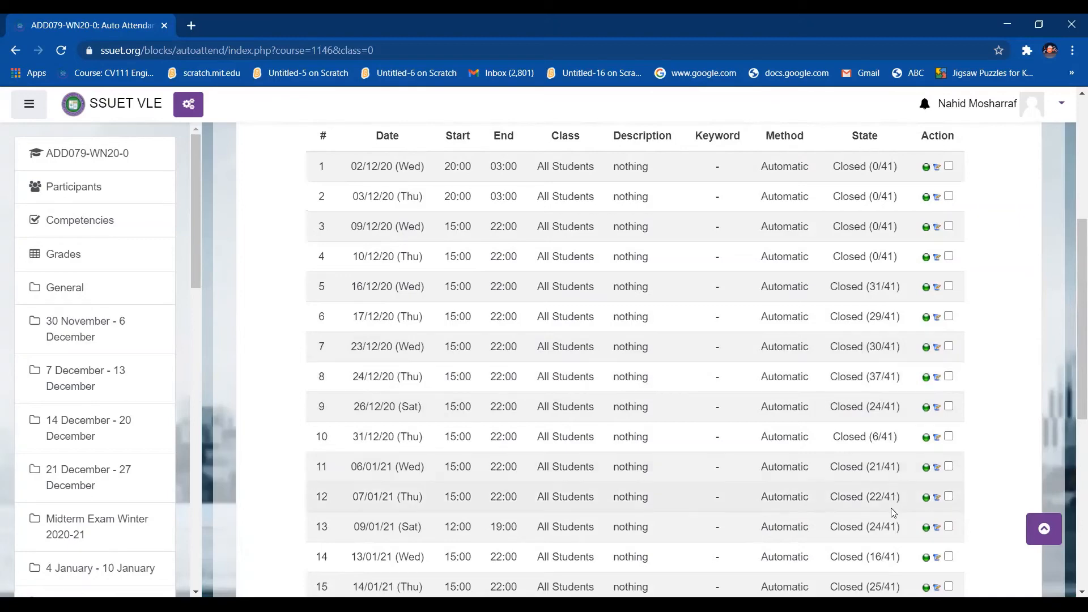
pyautogui.scroll(-3, 890, 509)
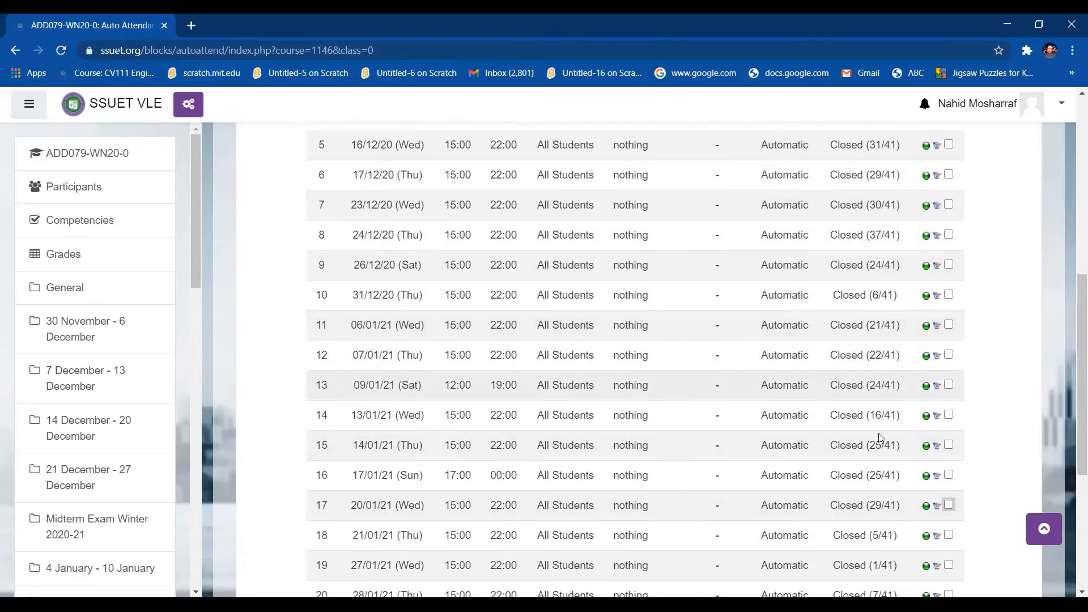
pyautogui.scroll(6, 912, 518)
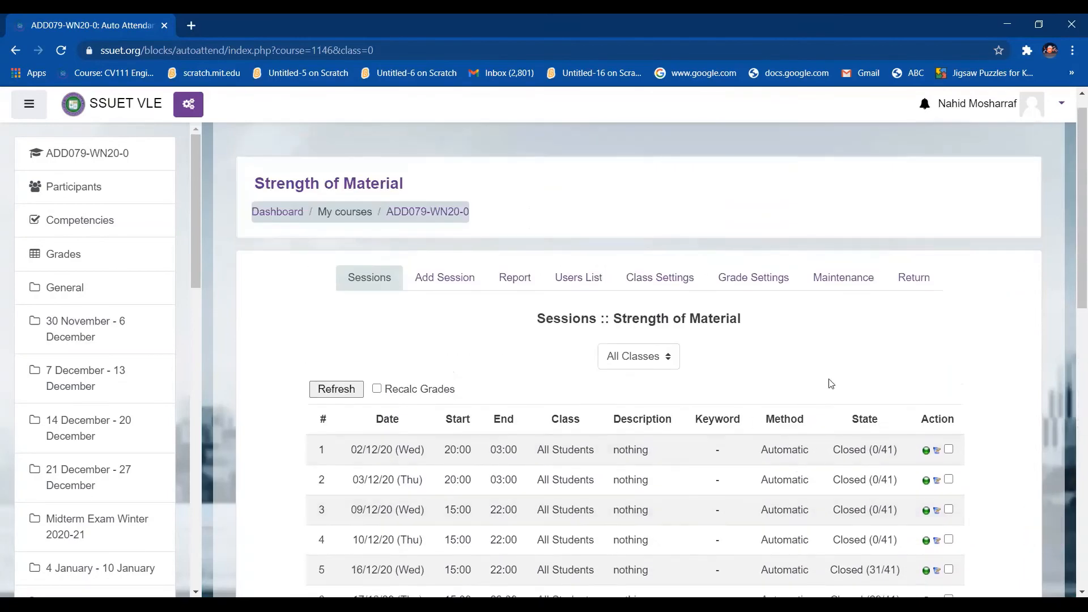
pyautogui.scroll(-4, 861, 471)
pyautogui.scroll(-8, 835, 462)
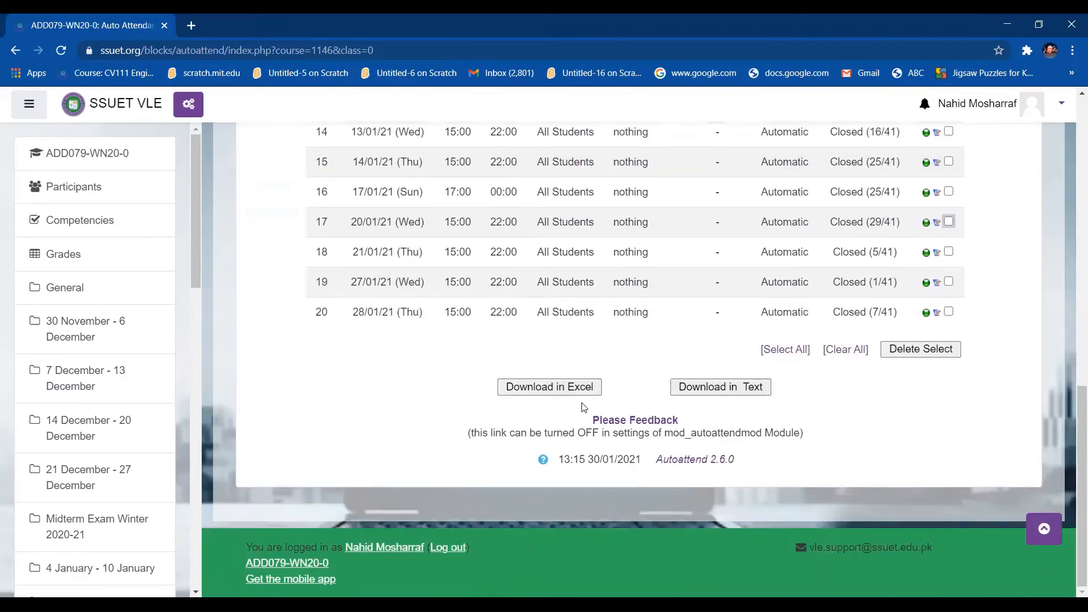
# Download the sessions' attendance data in Excel format and open the downloaded workbook in a maximized Excel window.
pyautogui.click(558, 390)
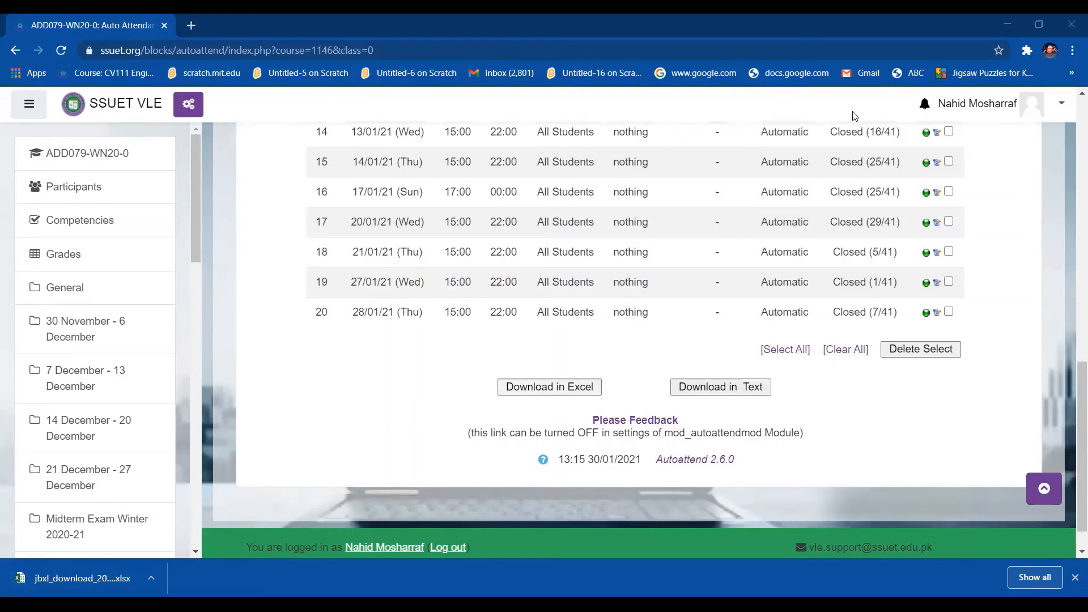
pyautogui.click(545, 386)
pyautogui.click(91, 577)
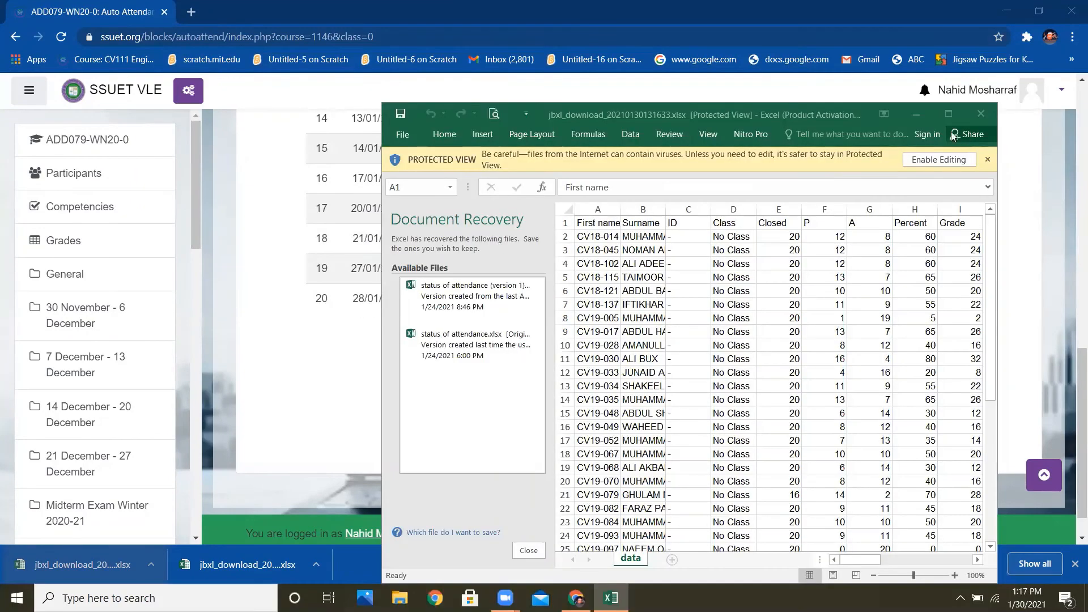
pyautogui.click(946, 114)
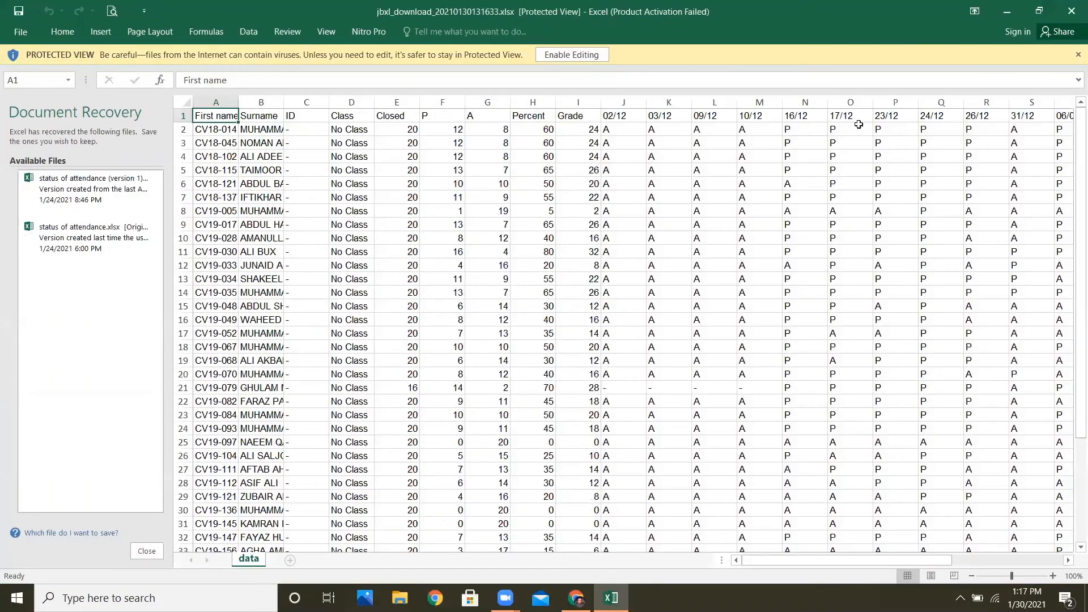
# Close Document Recovery with the option to remove the recovered files, and fit the Surname column to its contents.
pyautogui.click(684, 68)
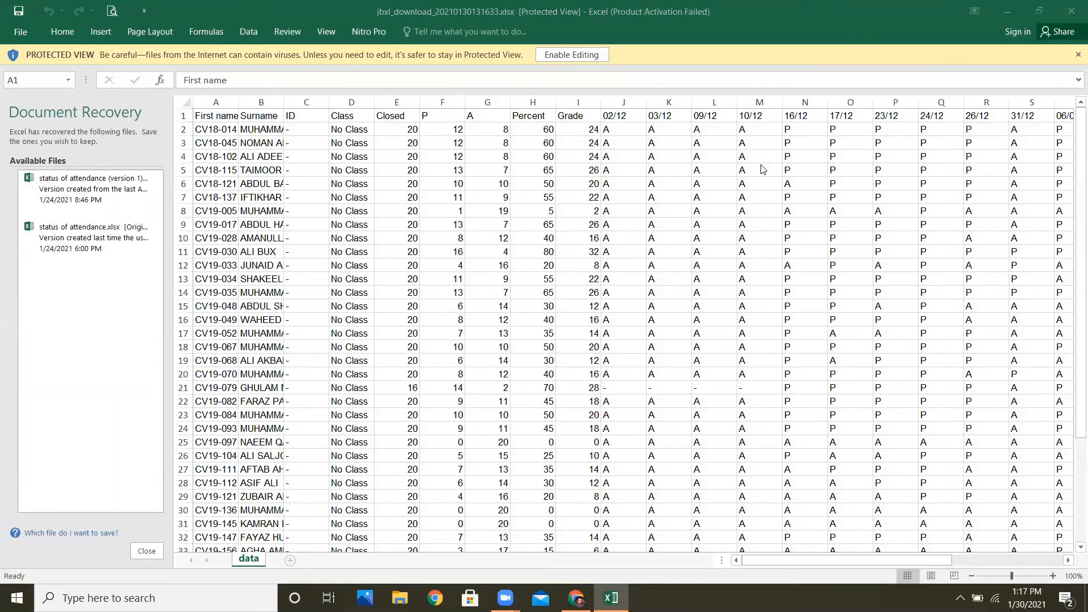
pyautogui.click(594, 62)
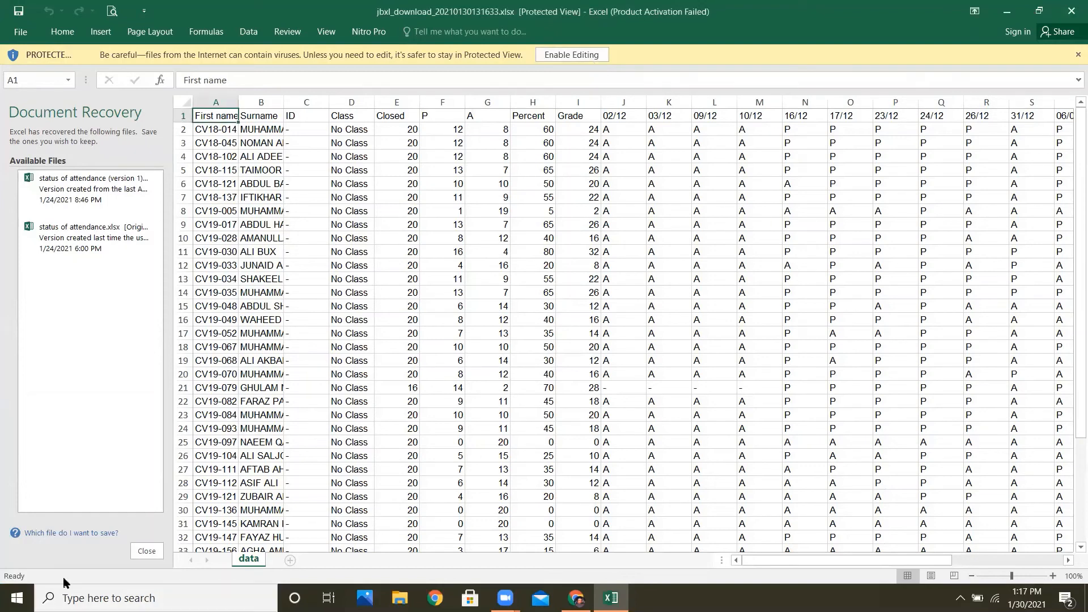
pyautogui.click(146, 551)
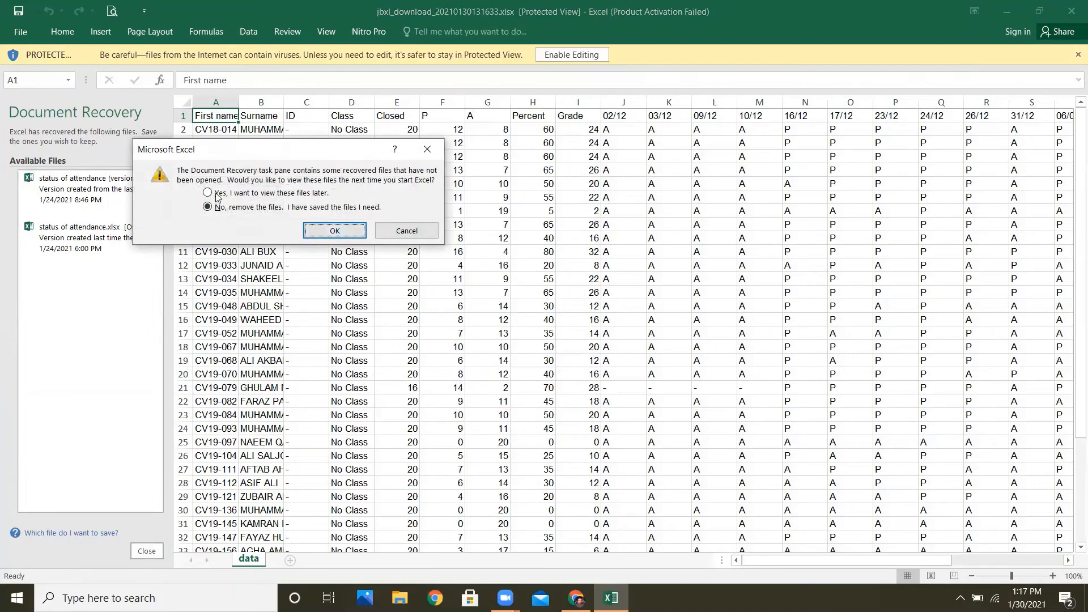
pyautogui.click(336, 231)
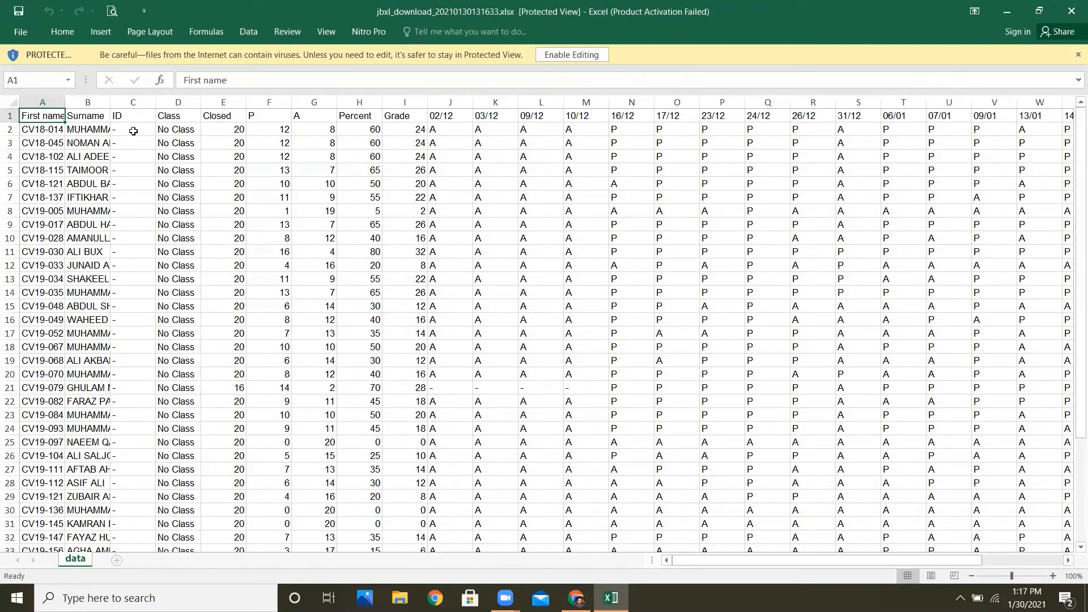
pyautogui.doubleClick(110, 102)
pyautogui.click(127, 102)
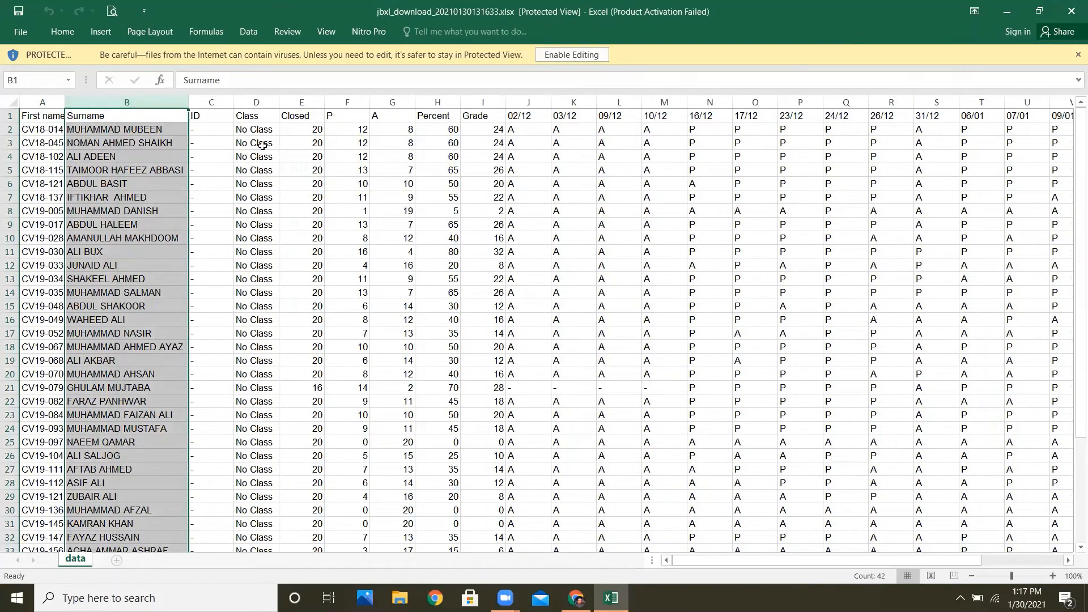
# Examine the students' P and A marks for the session dates up to 28/01 and enable editing of the workbook.
pyautogui.moveTo(833, 561); pyautogui.dragTo(910, 566)
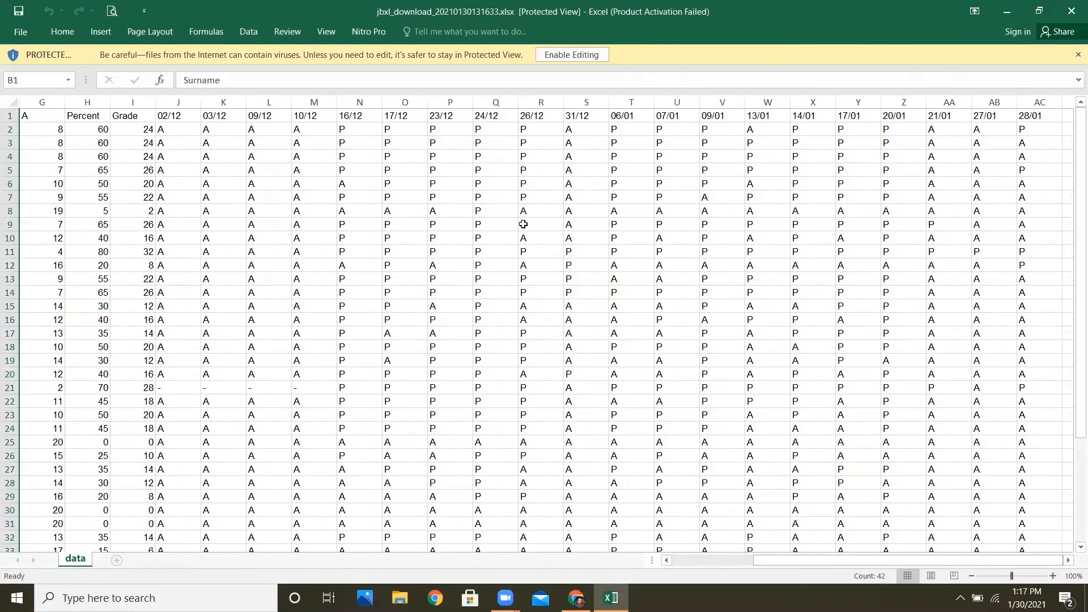
pyautogui.scroll(-7, 652, 430)
pyautogui.scroll(6, 653, 431)
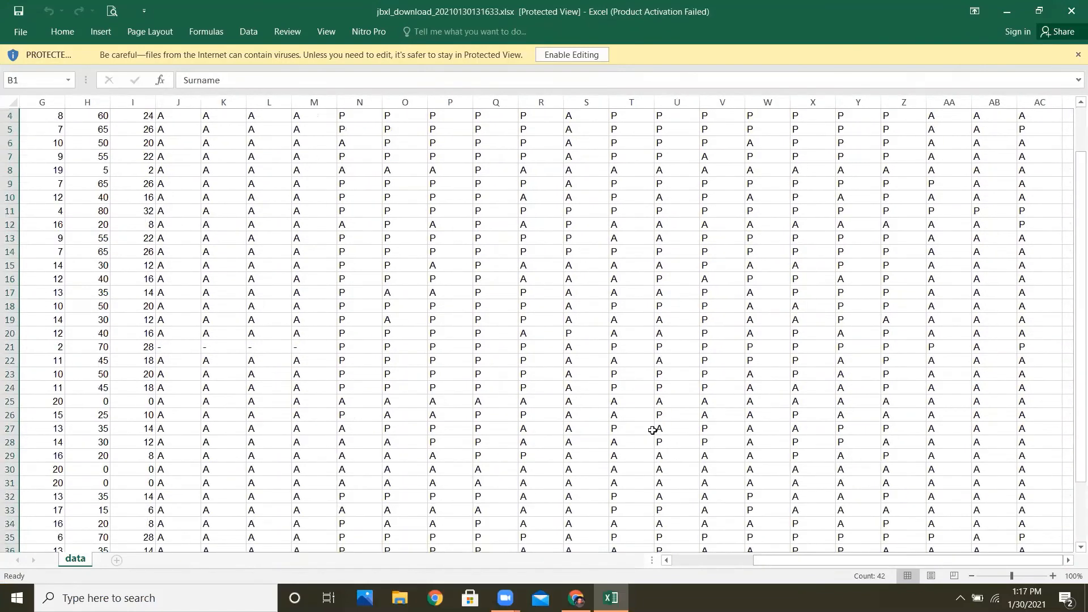
pyautogui.scroll(1, 653, 430)
pyautogui.click(540, 59)
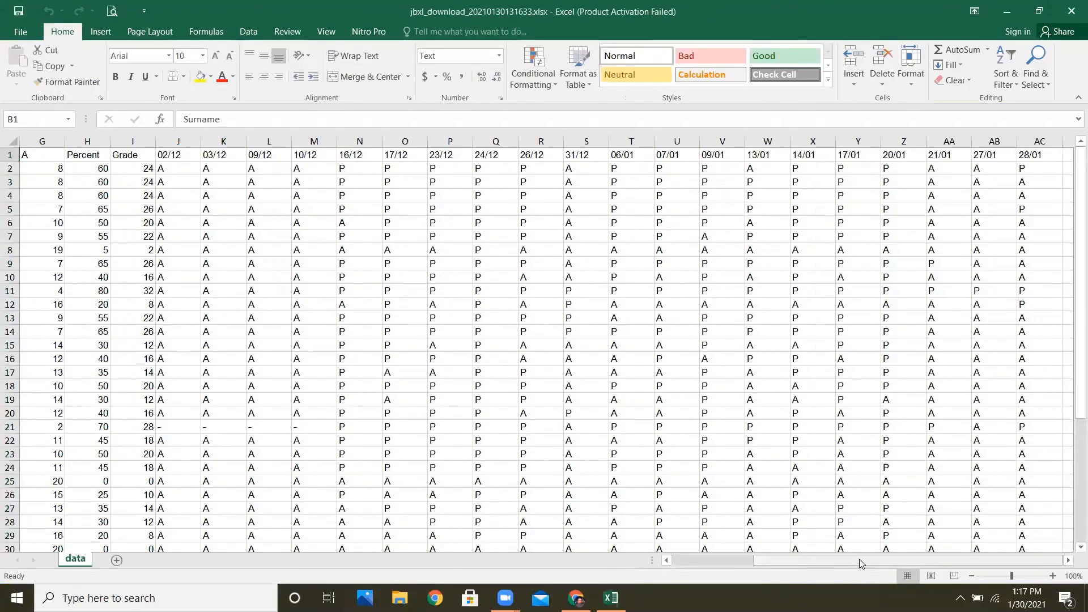
pyautogui.moveTo(859, 559); pyautogui.dragTo(743, 565)
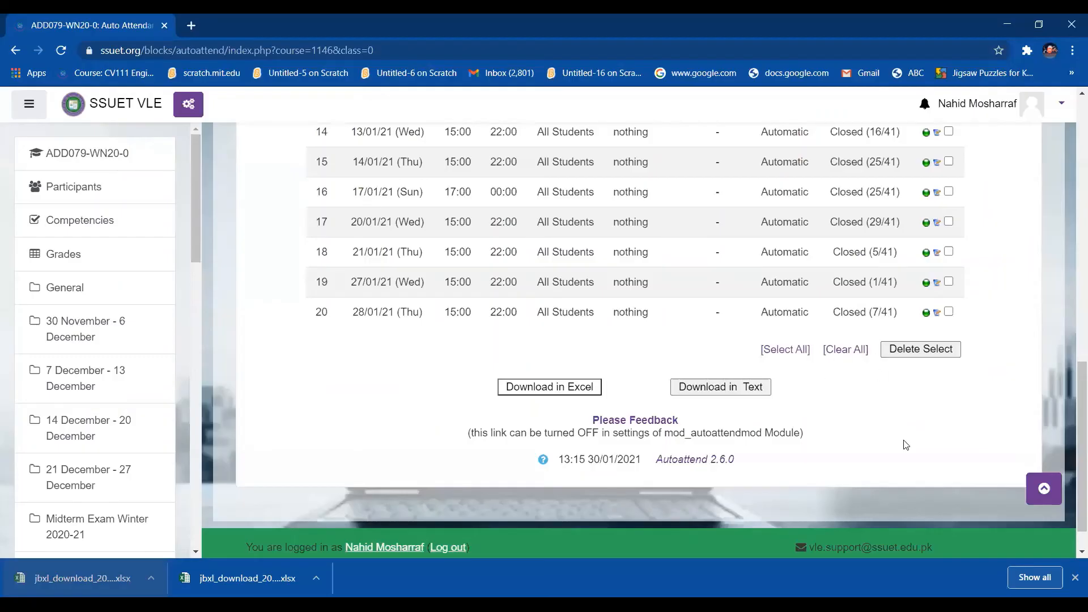
# Switch back to the browser, view the update form of the 02/12/20 session, and return to review the sessions list.
pyautogui.scroll(2, 1071, 404)
pyautogui.scroll(10, 1071, 404)
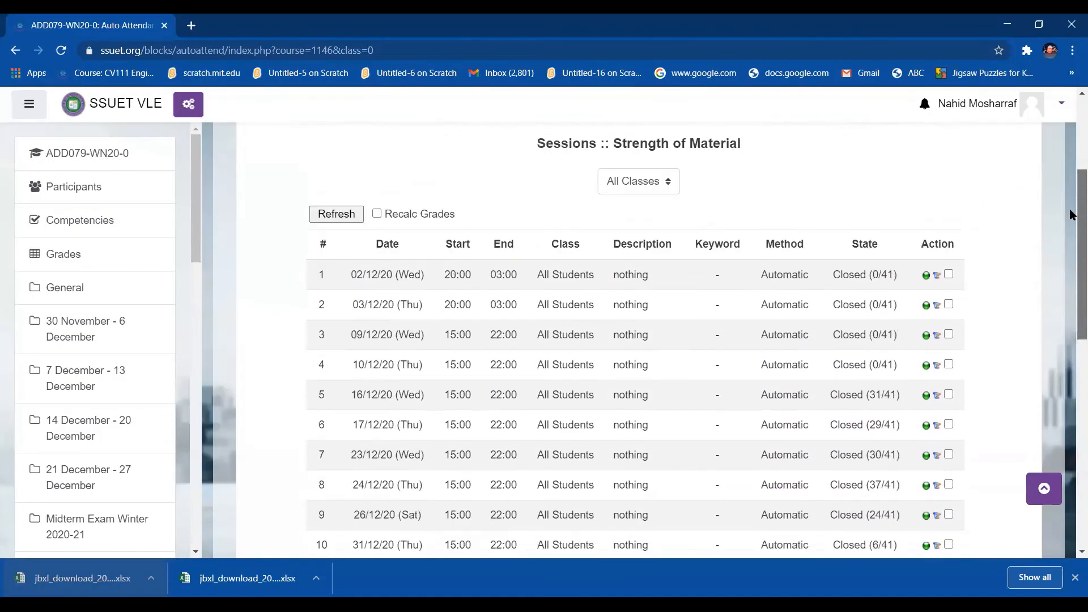
pyautogui.click(937, 429)
pyautogui.rightClick(937, 430)
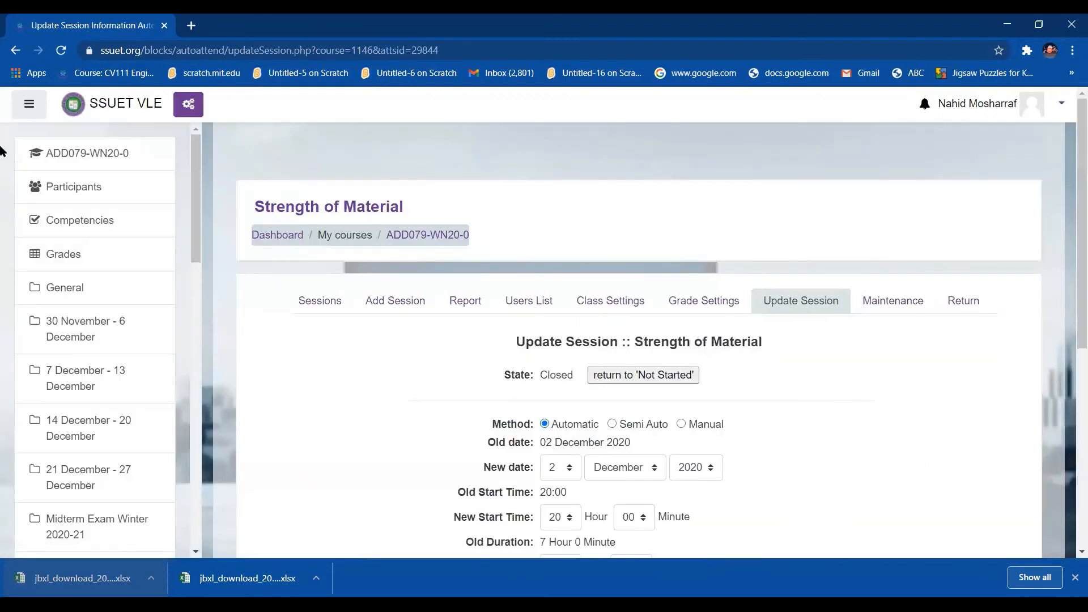
pyautogui.click(335, 302)
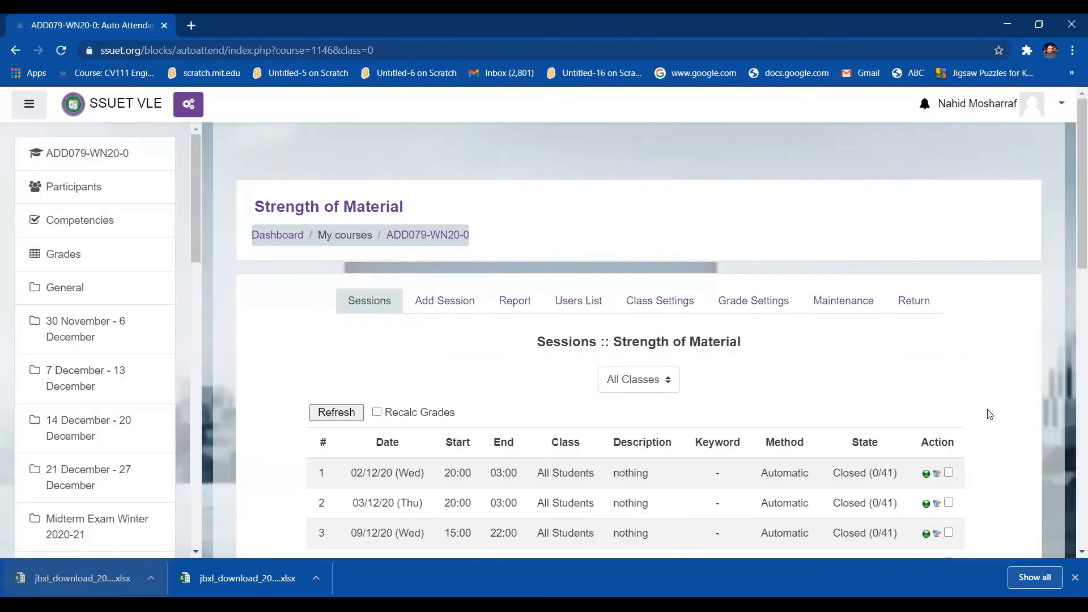
pyautogui.scroll(-6, 986, 413)
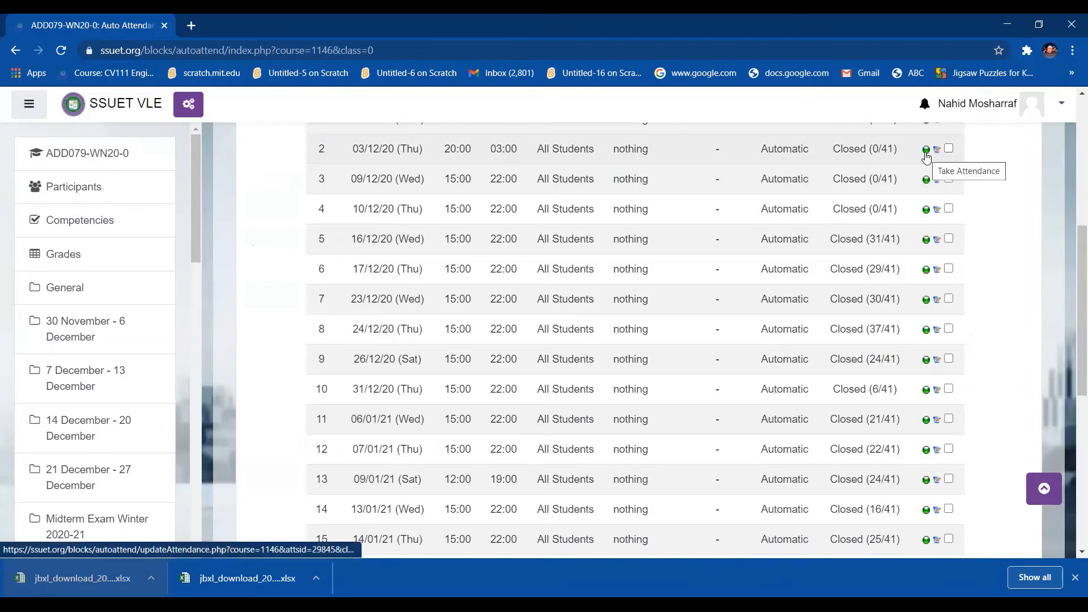
pyautogui.scroll(6, 1010, 301)
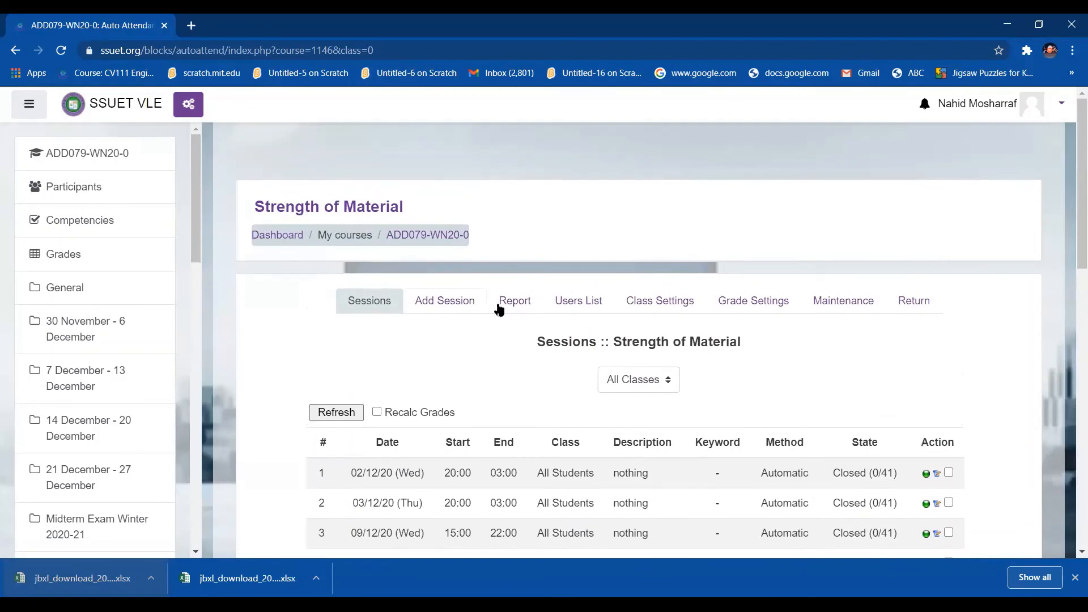
# Examine the course's users list down to the last student and filter it to the Sec A class.
pyautogui.click(601, 303)
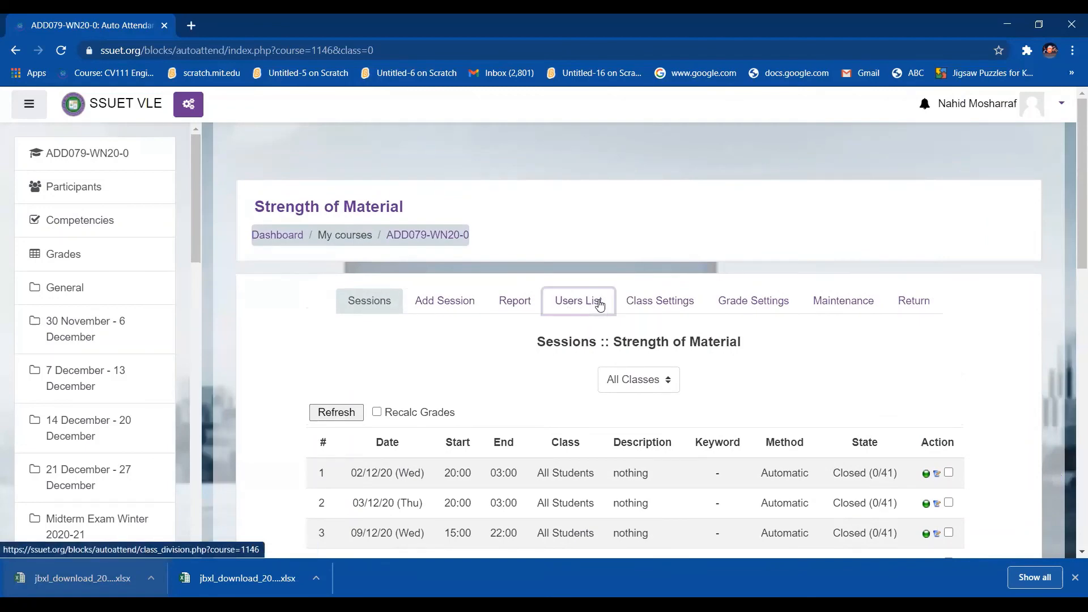
pyautogui.scroll(-5, 893, 375)
pyautogui.scroll(-15, 889, 418)
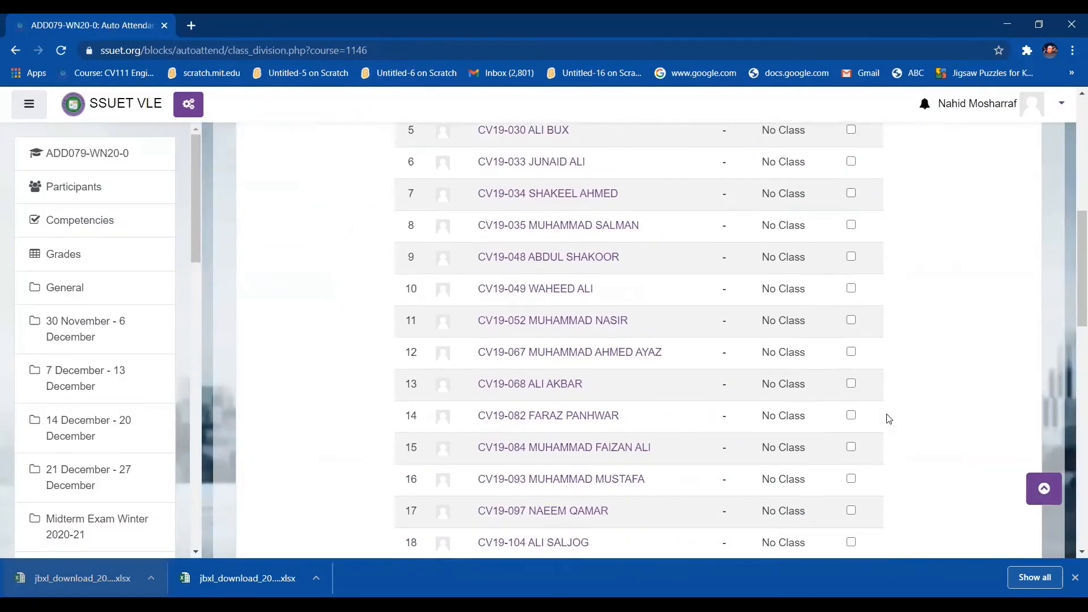
pyautogui.scroll(18, 889, 419)
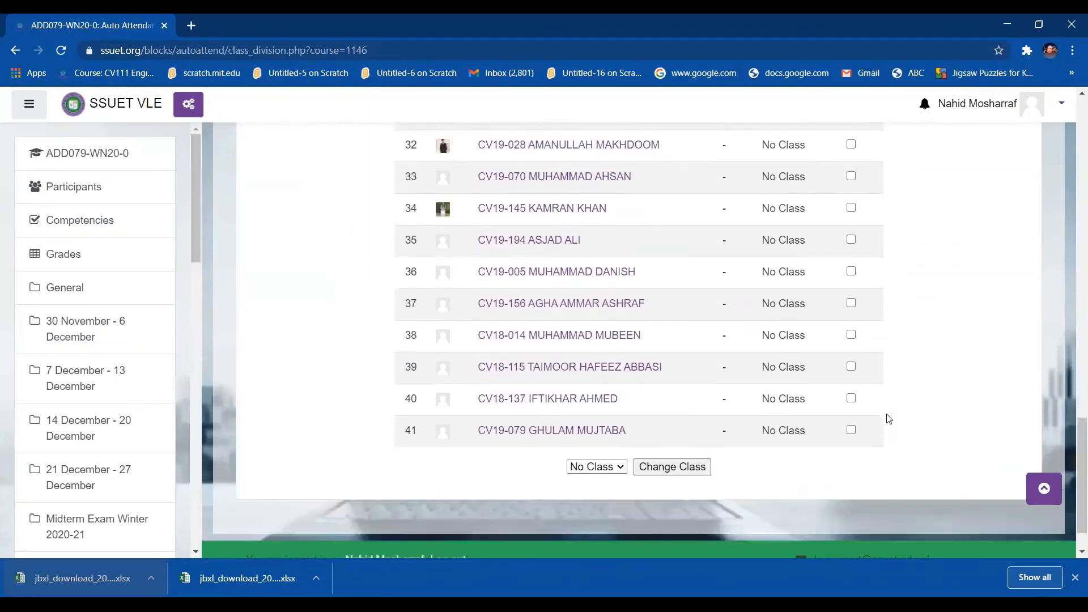
pyautogui.scroll(4, 889, 419)
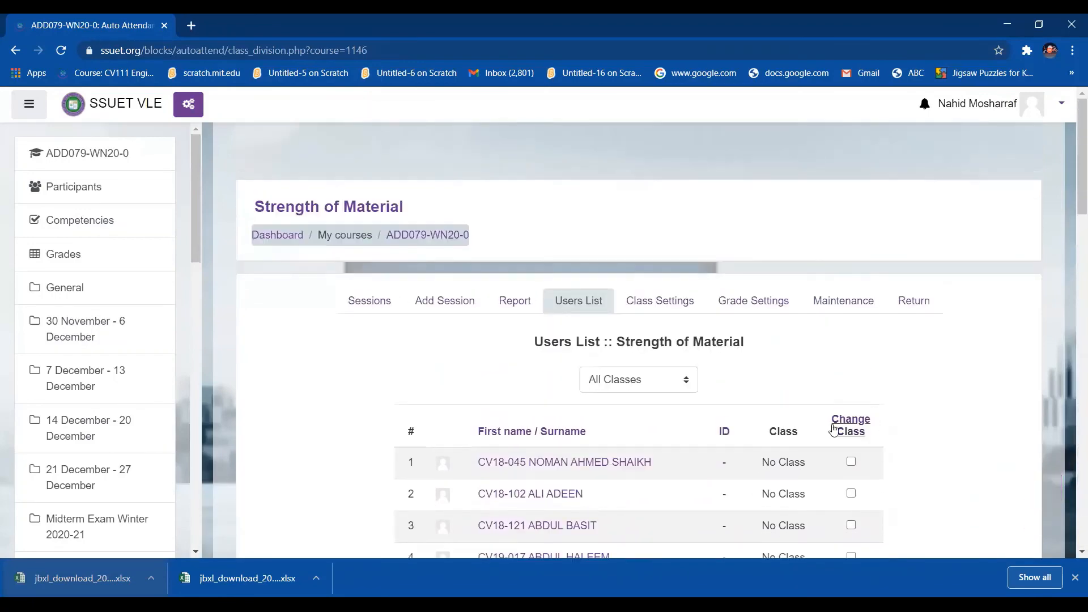
pyautogui.click(685, 385)
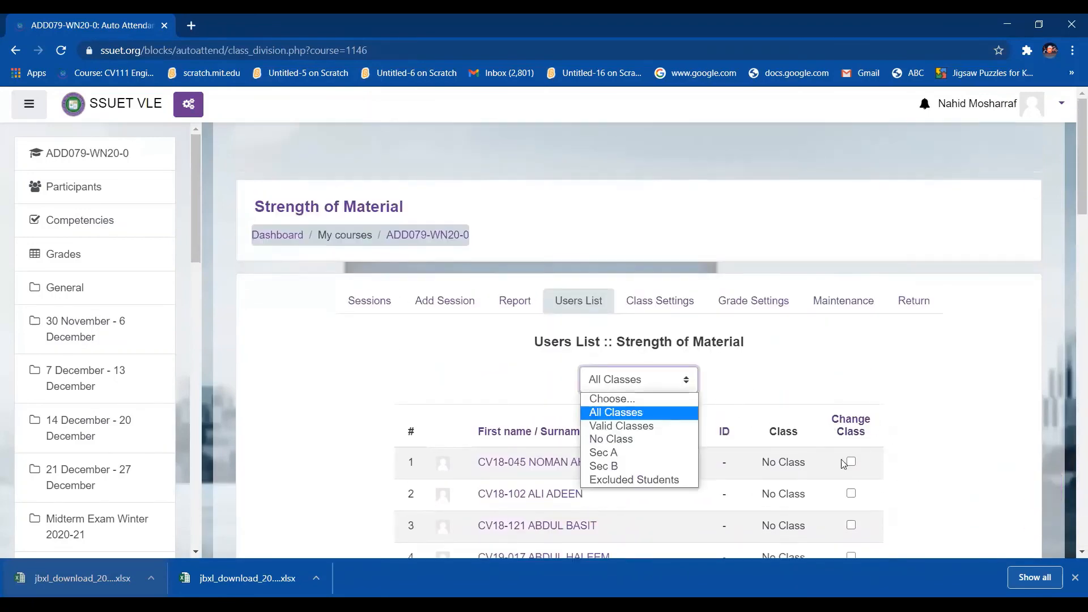
pyautogui.click(631, 452)
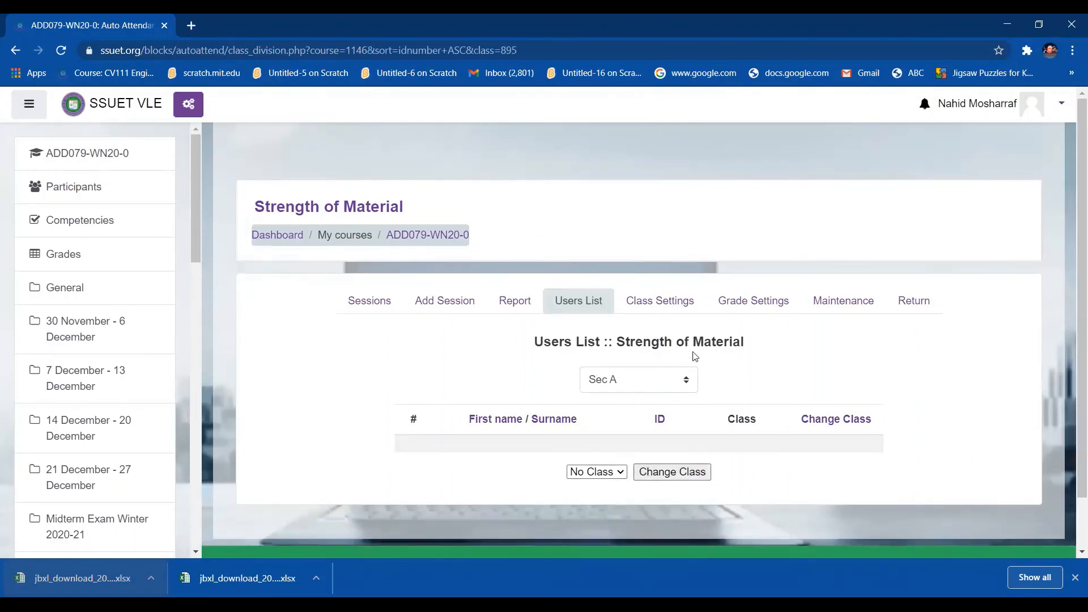
# Open the class settings and review the Sec A and Sec B entries and the fields for adding classes.
pyautogui.click(677, 311)
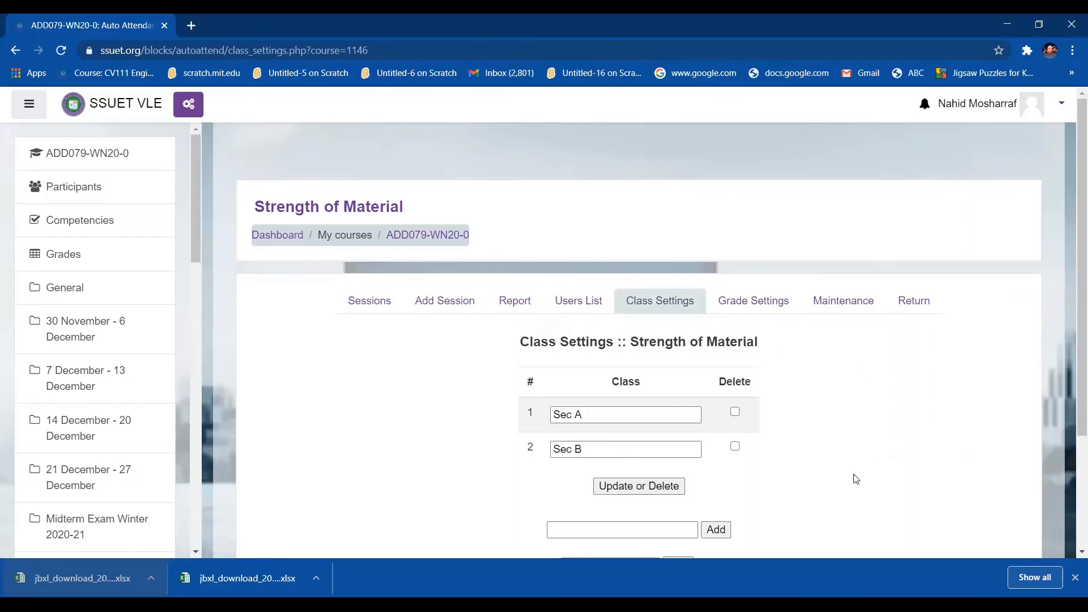
pyautogui.scroll(-3, 820, 474)
pyautogui.scroll(3, 831, 484)
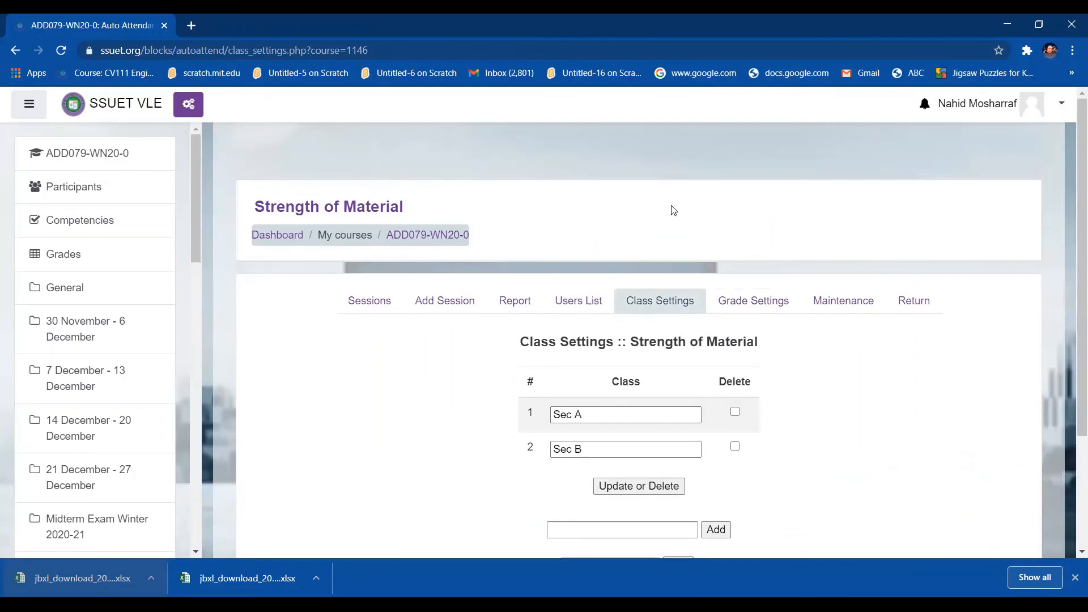
# Open the grade settings and review the acronym, grade, description, display and order of each attendance status.
pyautogui.click(748, 303)
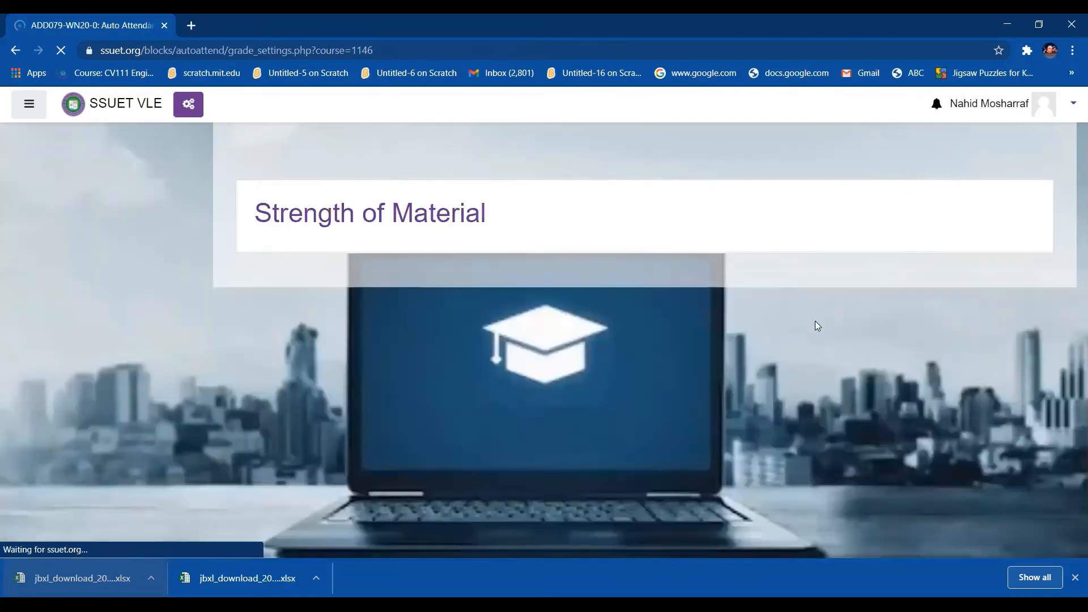
pyautogui.scroll(-5, 732, 425)
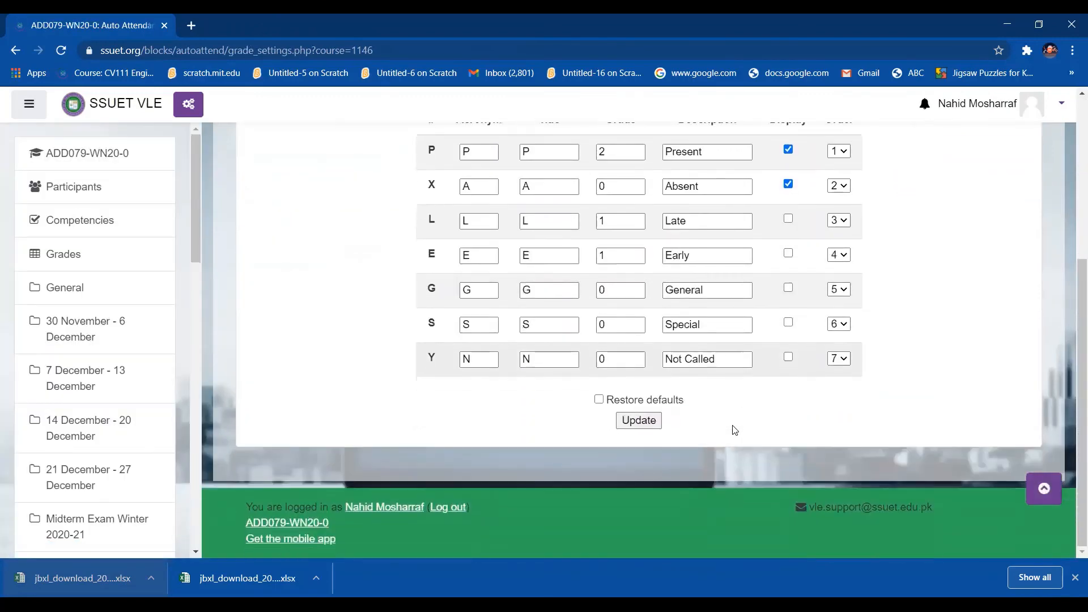
pyautogui.scroll(4, 733, 430)
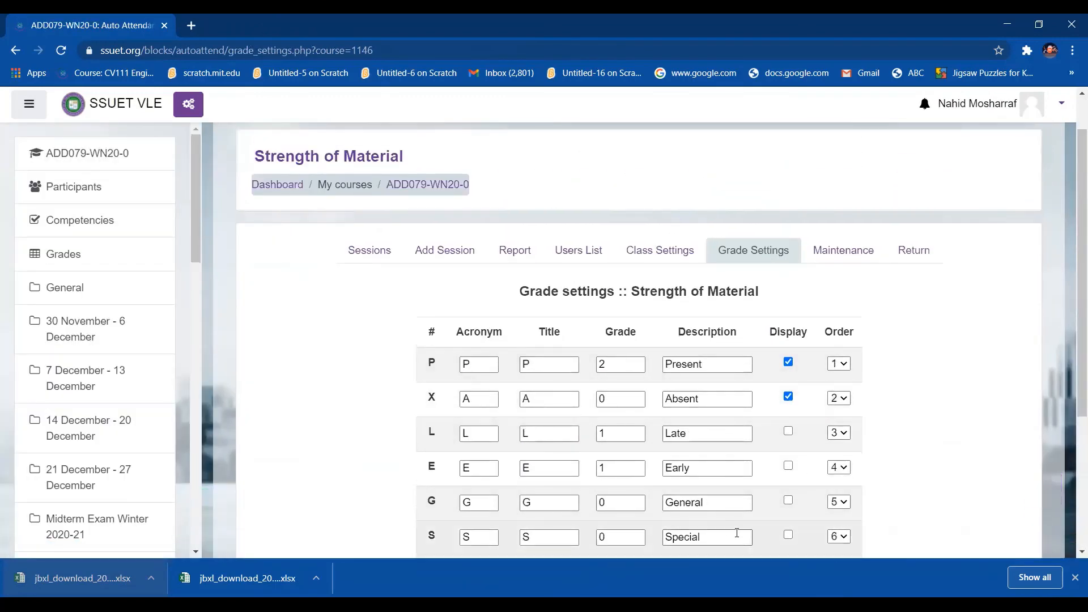
pyautogui.scroll(-4, 737, 527)
pyautogui.scroll(4, 843, 420)
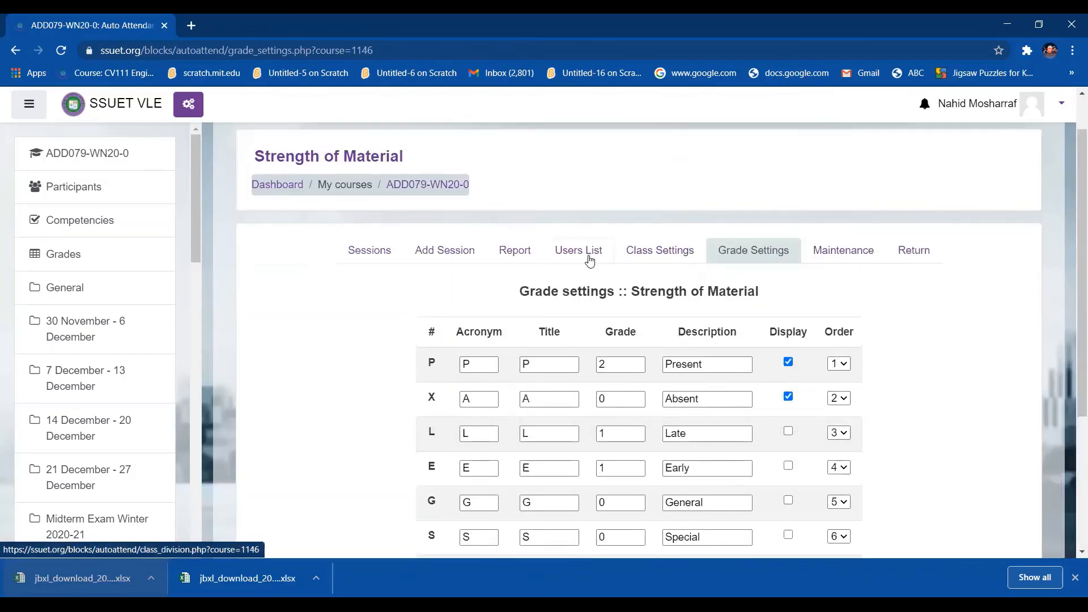
# Open the form for creating multiple sessions and review its date, time, keyword, IP and class options.
pyautogui.click(435, 253)
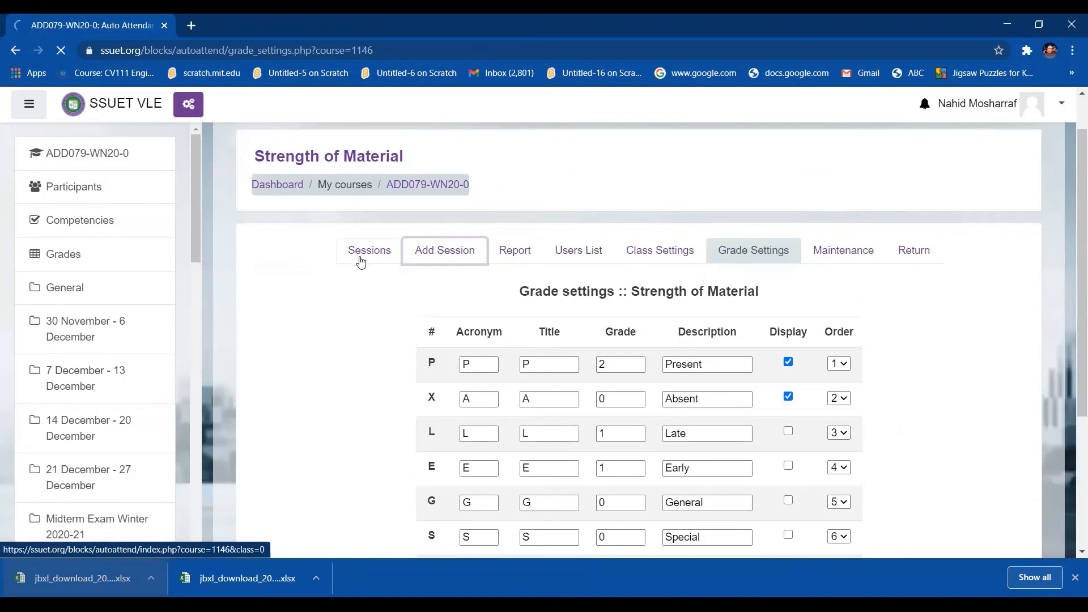
pyautogui.scroll(-5, 761, 440)
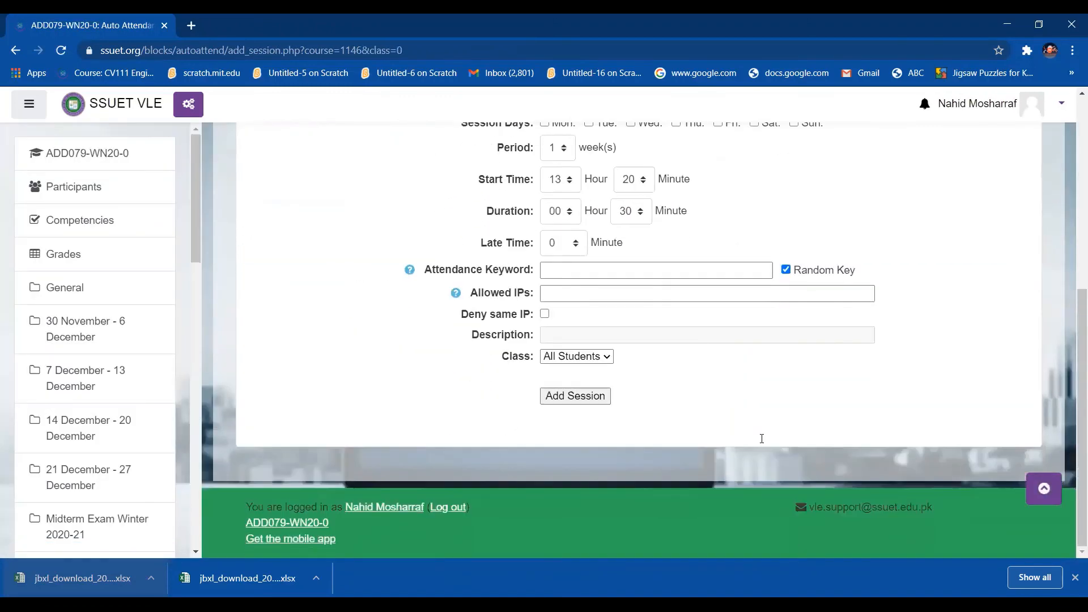
pyautogui.scroll(5, 761, 438)
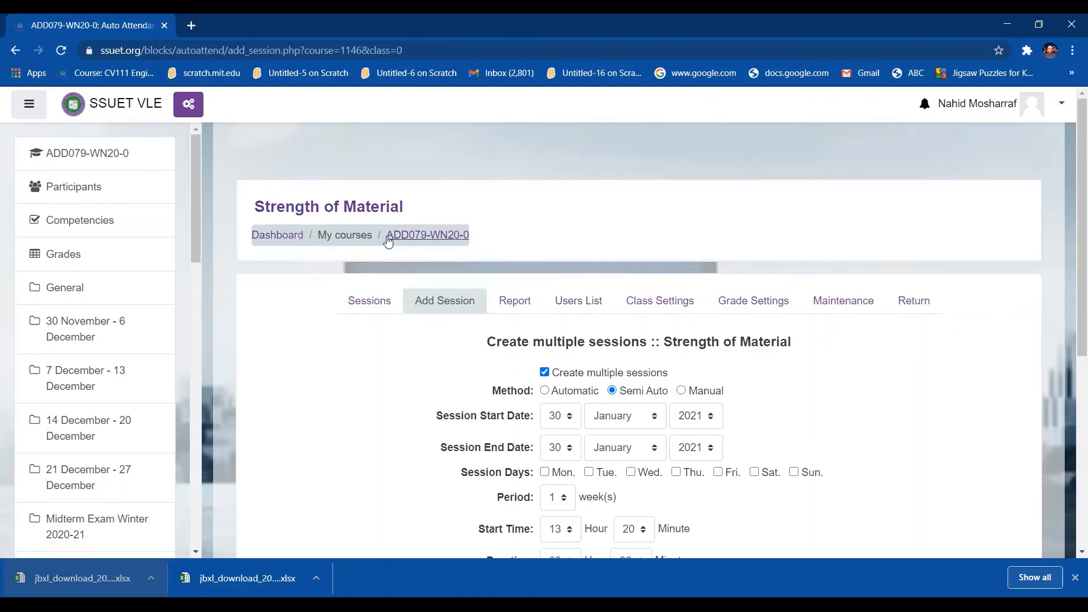
# Return to the sessions list and review all sessions down to the download options and back up.
pyautogui.click(394, 309)
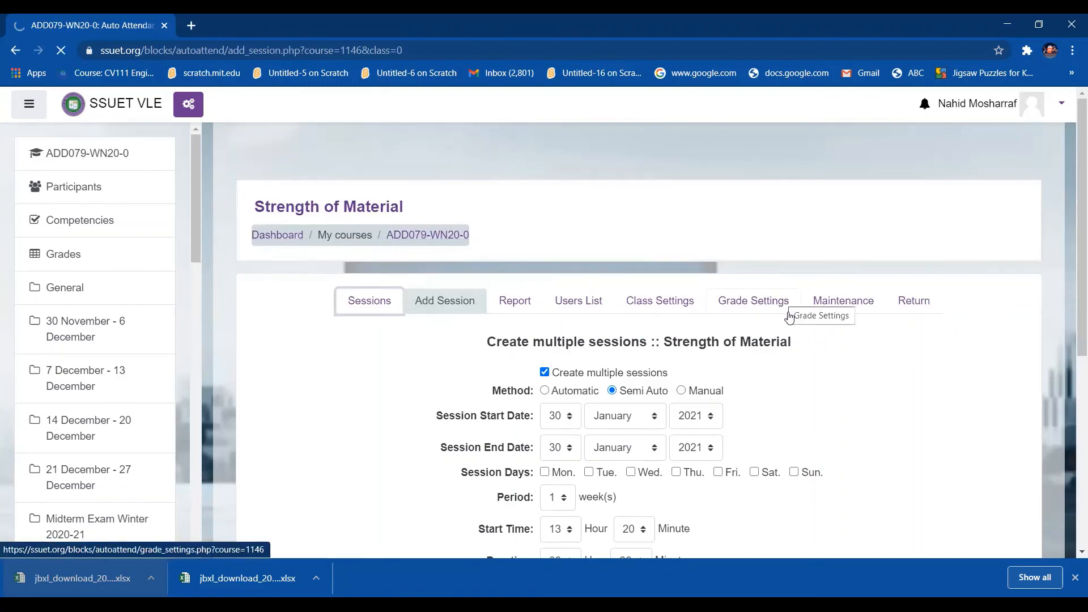
pyautogui.scroll(-5, 910, 462)
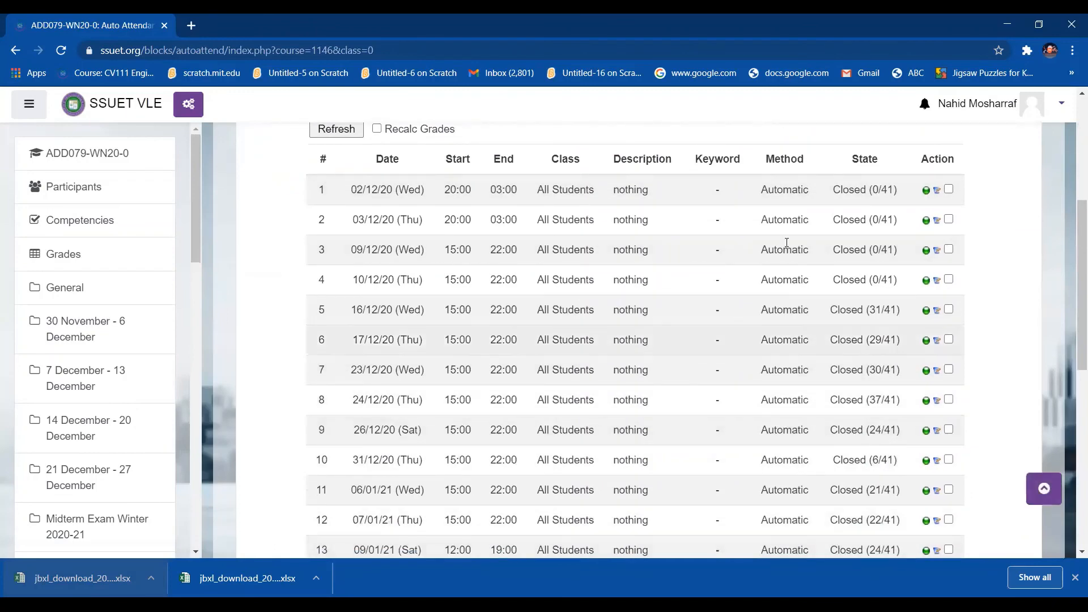
pyautogui.scroll(-7, 892, 408)
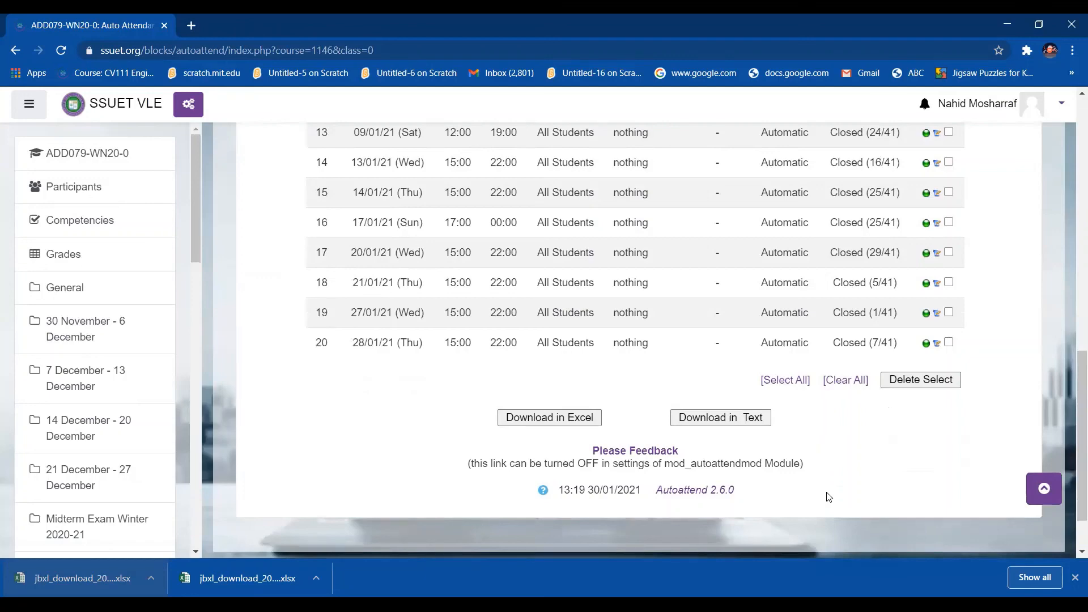
pyautogui.scroll(2, 894, 492)
pyautogui.scroll(3, 892, 491)
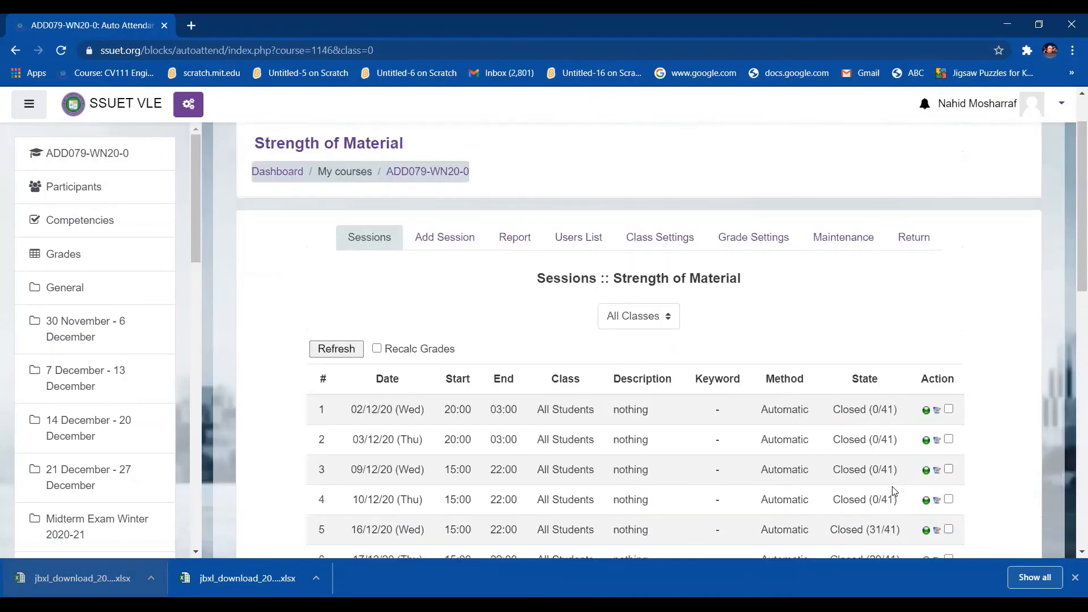